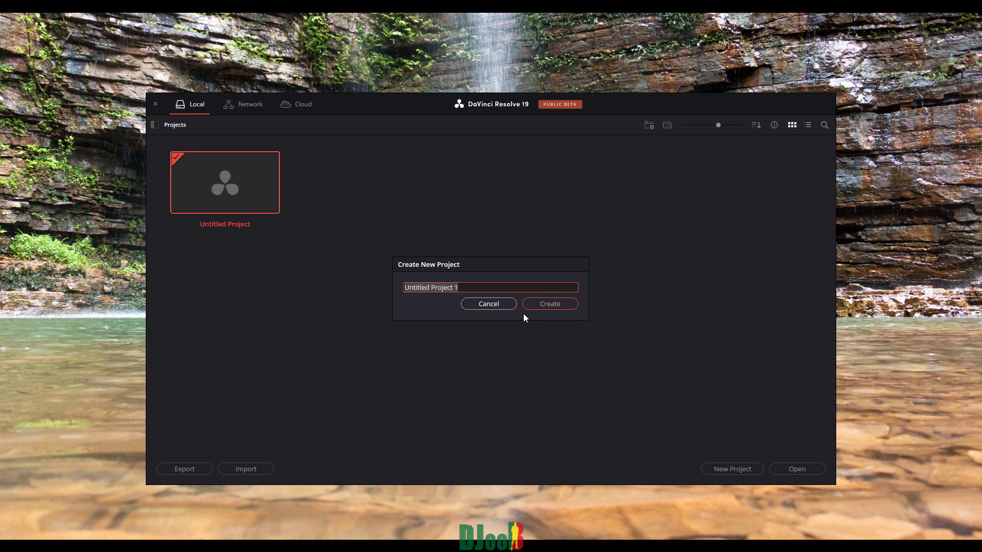
Step: Create a new project named Naka Montage video
{"action": "type", "text": "ntage vide"}
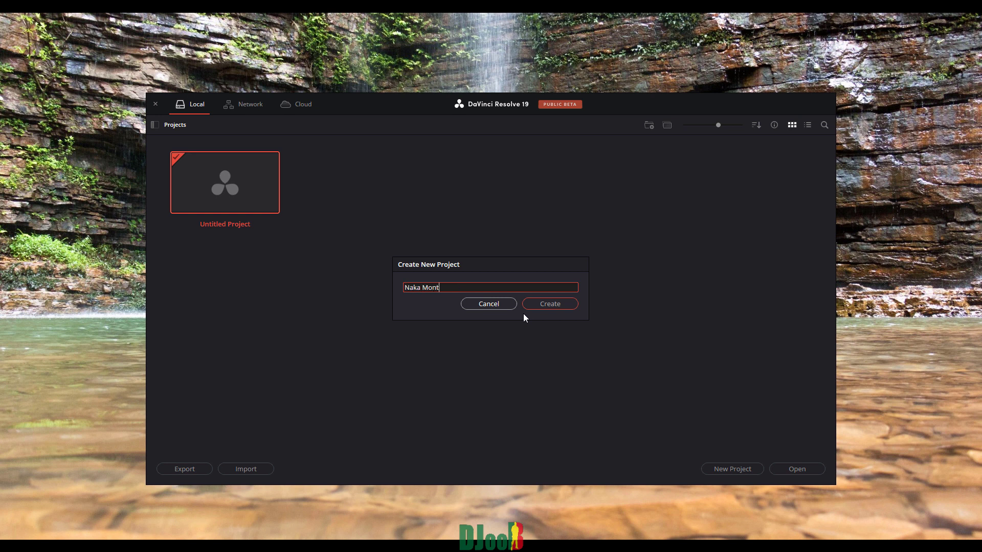
{"action": "type", "text": "o"}
{"action": "key", "text": "Return"}
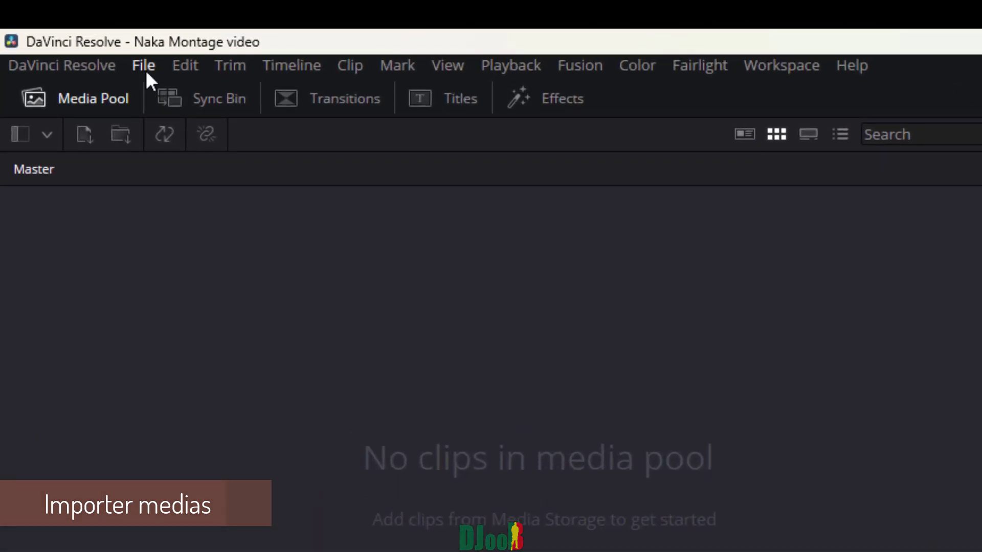
Step: Import DJI_0140.MP4 from the dents de dande folder, change the project frame rate to match, and preview the clip
{"action": "left_click", "coordinate": [146, 69]}
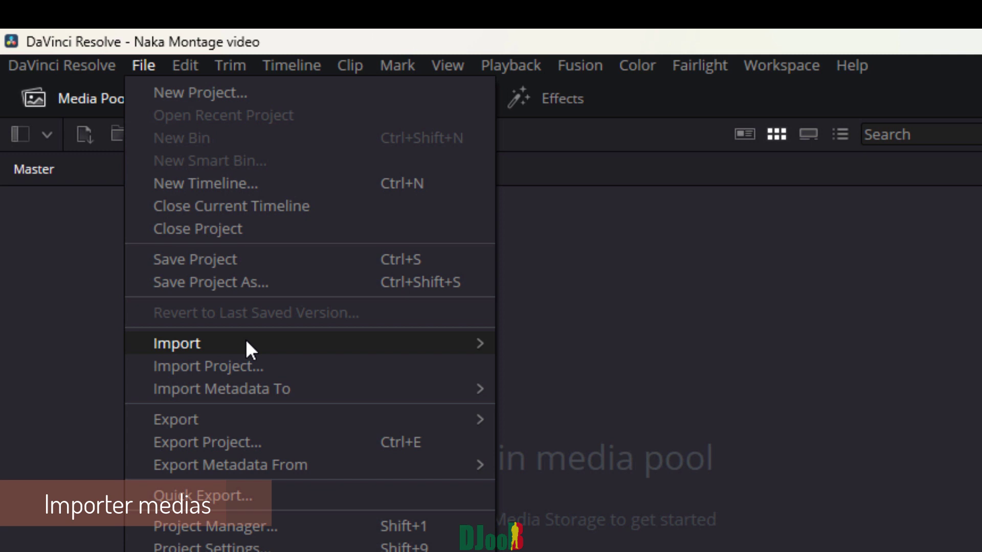
{"action": "mouse_move", "coordinate": [249, 350]}
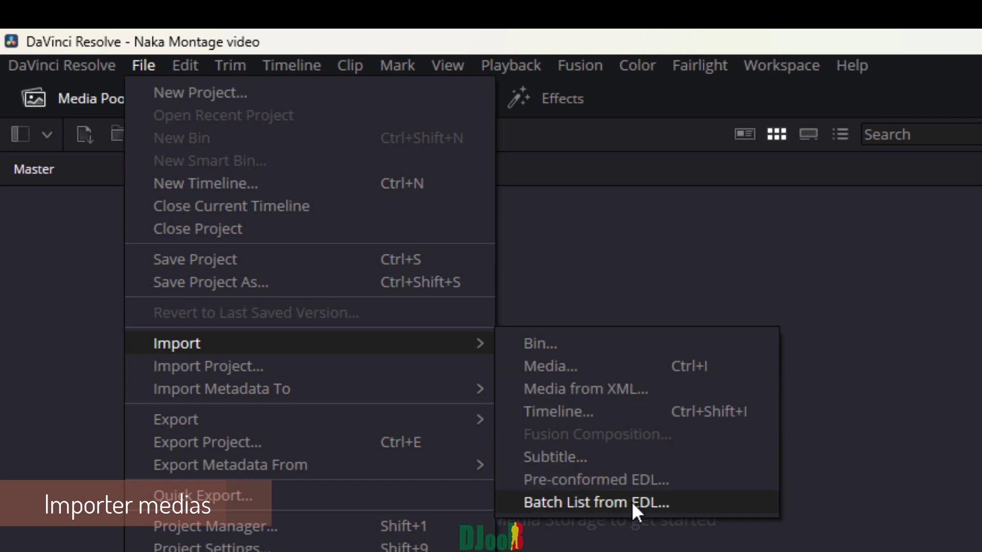
{"action": "left_click", "coordinate": [560, 366]}
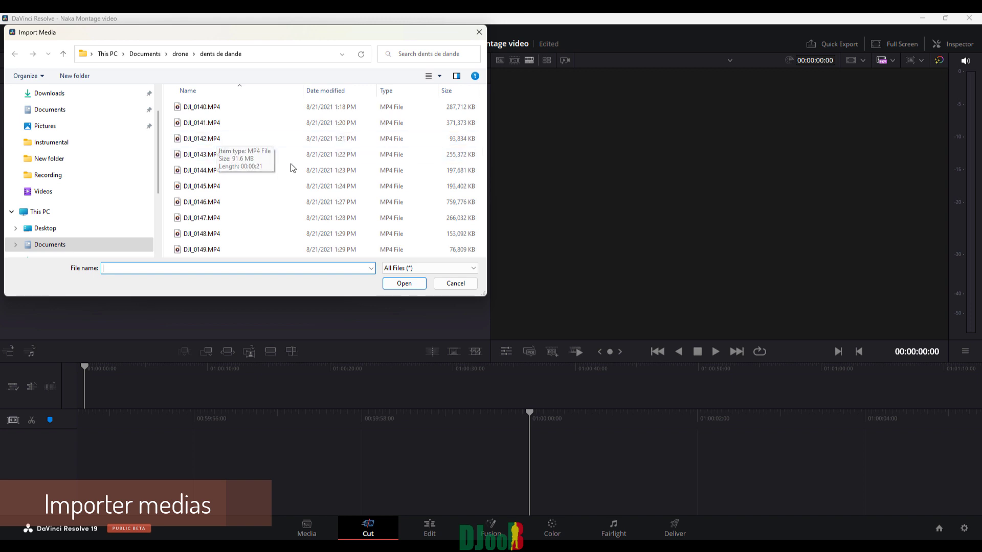
{"action": "left_click", "coordinate": [197, 110]}
{"action": "double_click", "coordinate": [201, 108]}
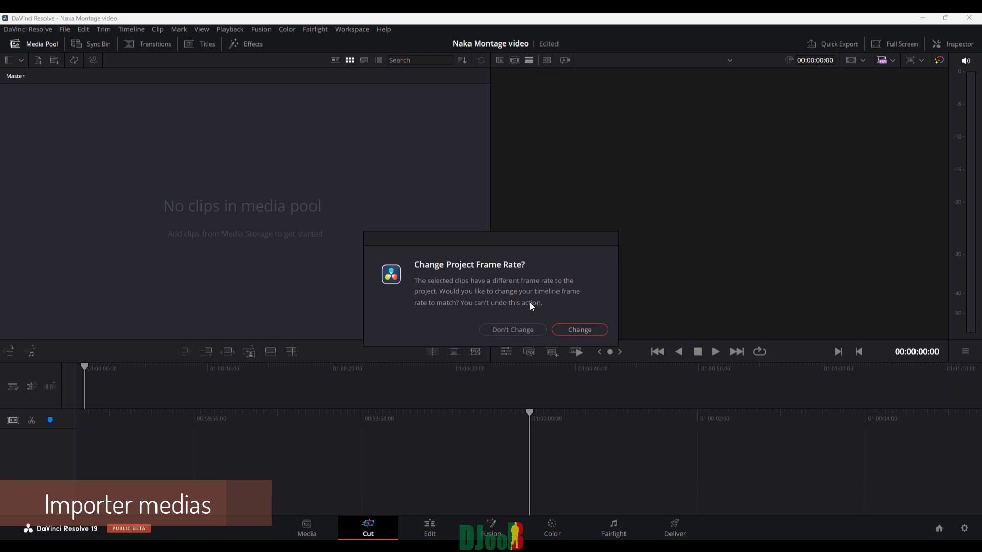
{"action": "left_click", "coordinate": [580, 330]}
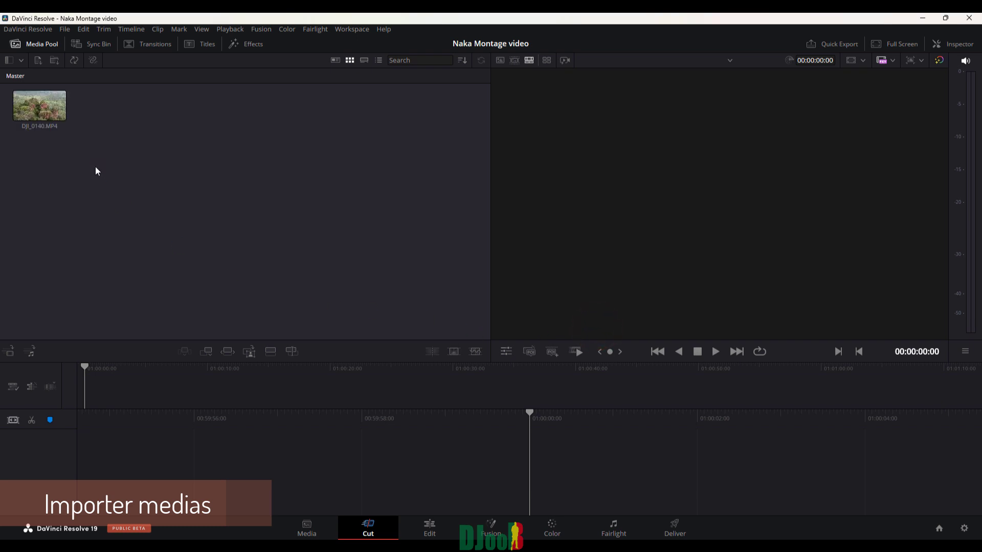
{"action": "left_click", "coordinate": [29, 110]}
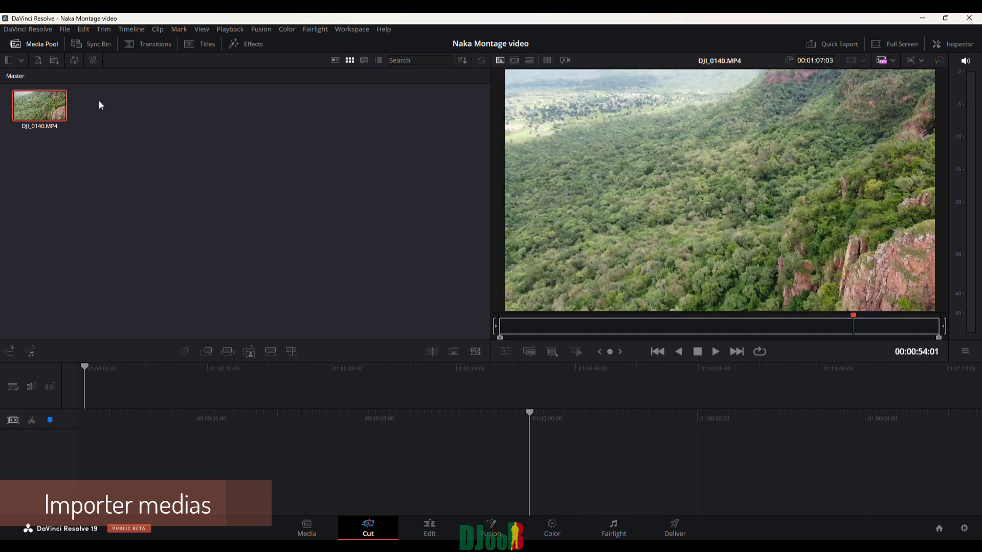
Step: Import the clips DJI_0141.MP4 through DJI_0149.MP4 from the dents de dande folder together into the media pool
{"action": "left_click", "coordinate": [65, 29]}
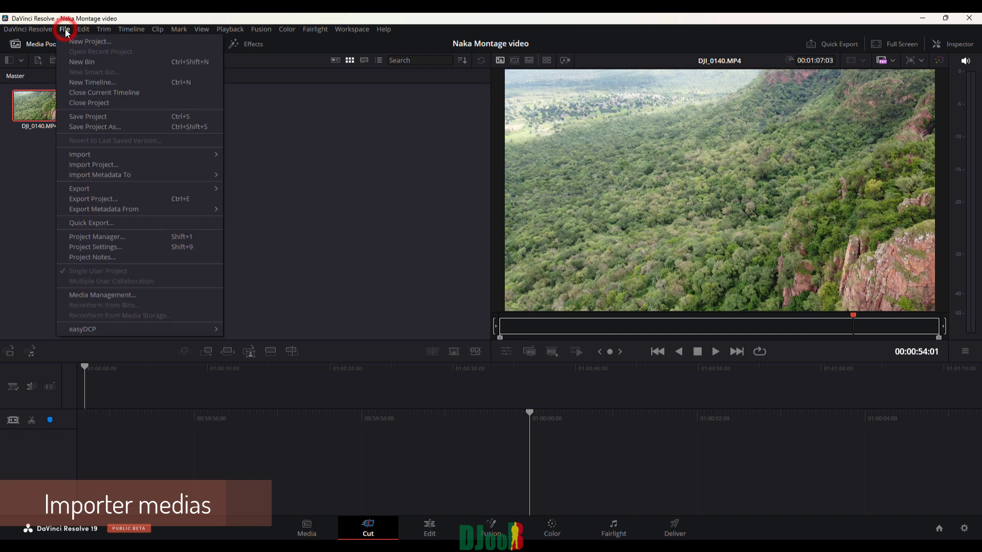
{"action": "mouse_move", "coordinate": [127, 154]}
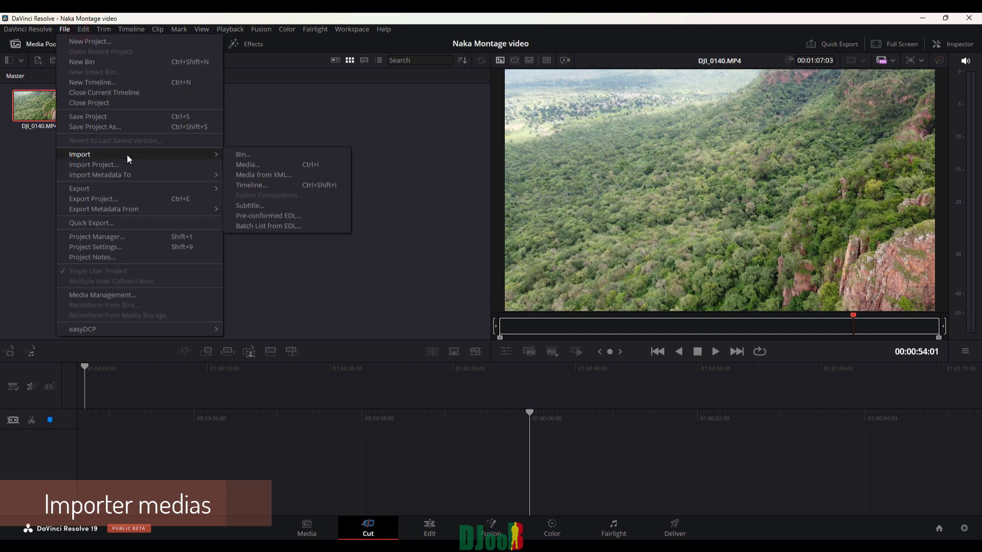
{"action": "left_click", "coordinate": [270, 163]}
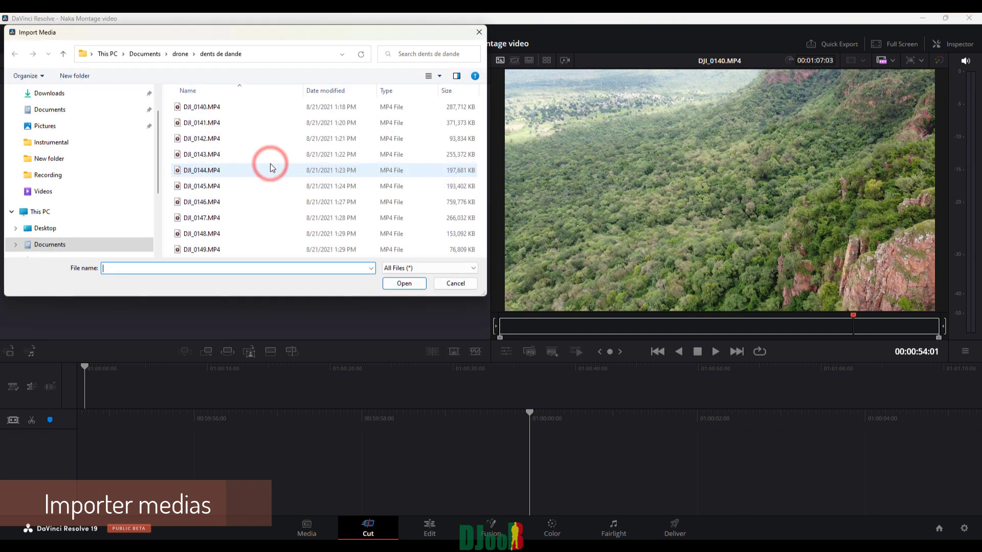
{"action": "left_click", "coordinate": [202, 123]}
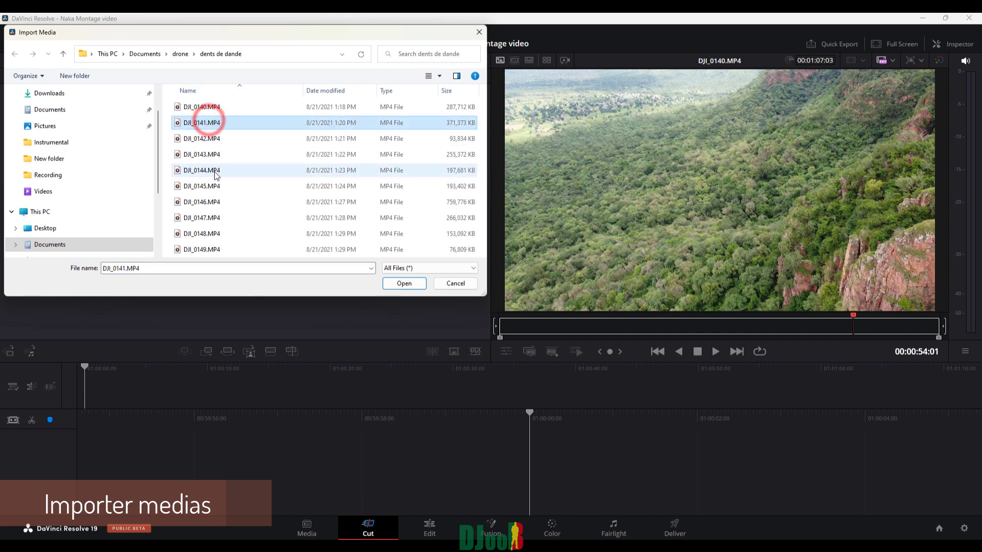
{"action": "left_click", "coordinate": [207, 249], "text": "shift"}
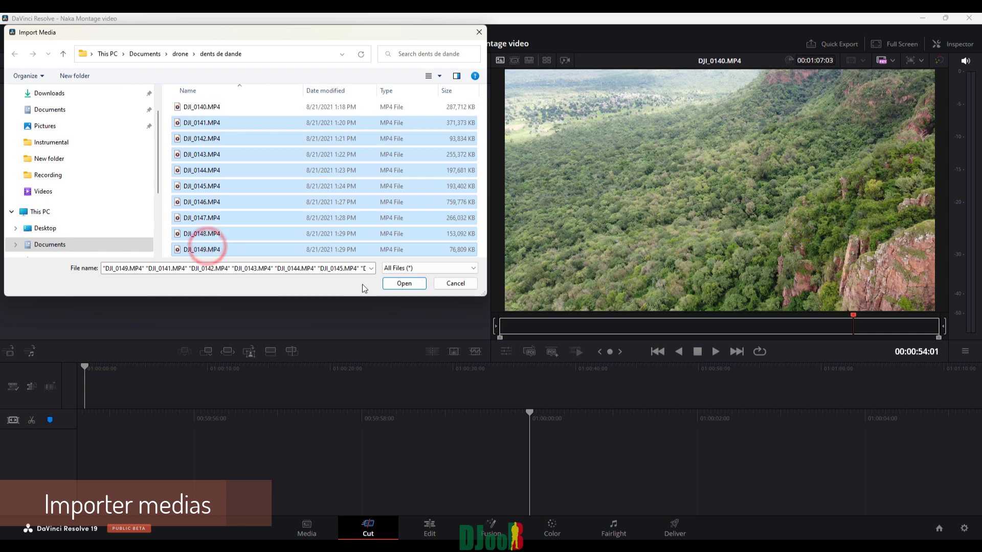
{"action": "left_click", "coordinate": [402, 285]}
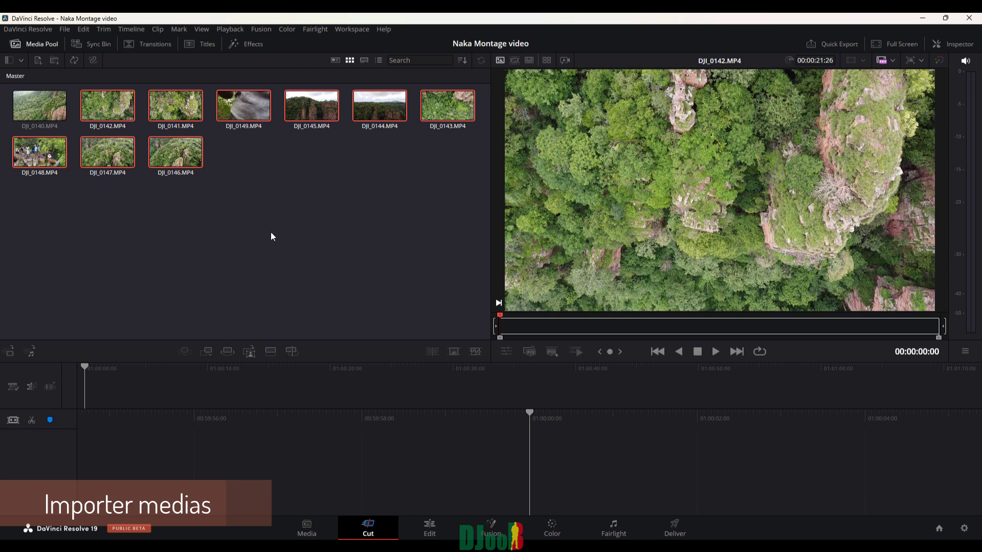
Step: Empty the media pool and import every clip from DJI_0140.MP4 to DJI_0149.MP4 in the dents de dande folder
{"action": "left_click_drag", "start_coordinate": [465, 208], "coordinate": [14, 102]}
{"action": "key", "text": "Delete"}
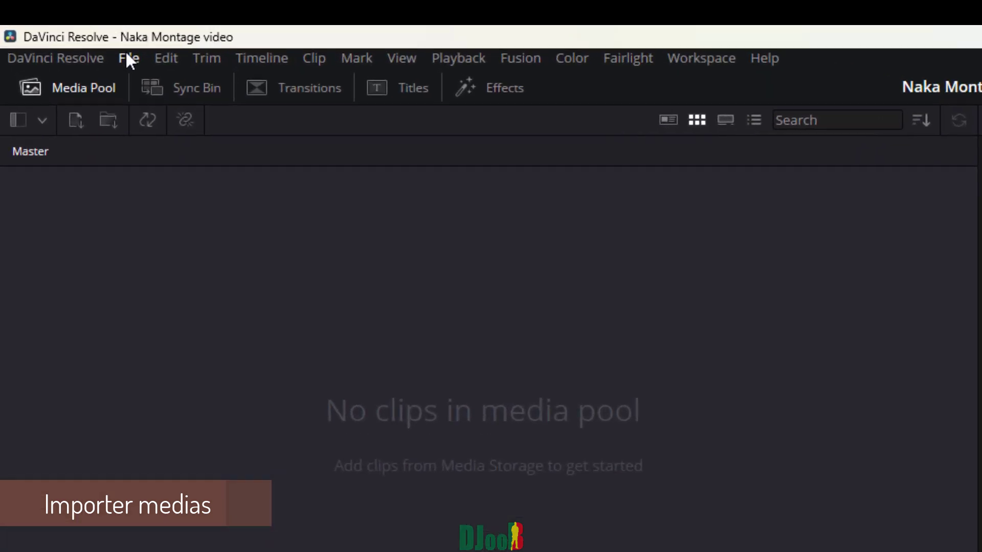
{"action": "left_click", "coordinate": [64, 29]}
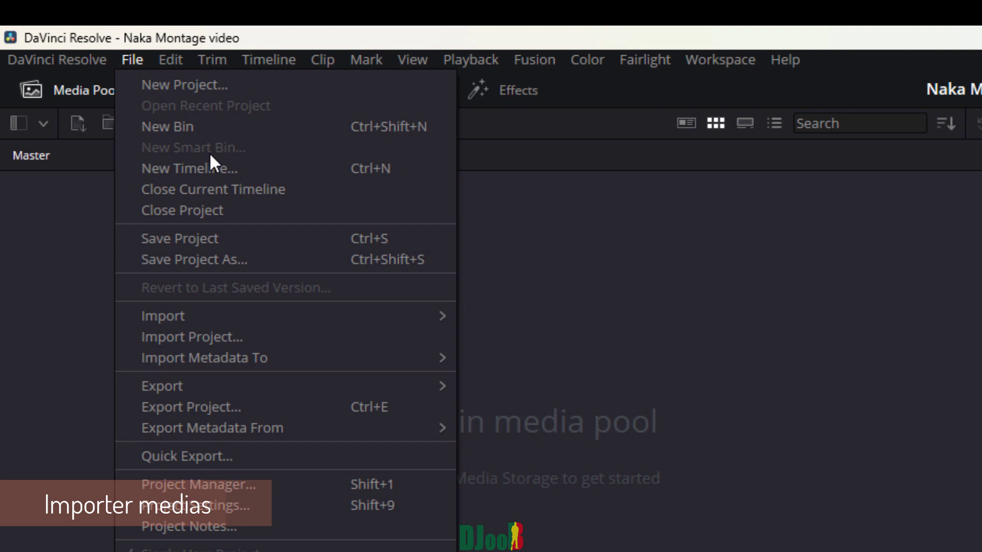
{"action": "mouse_move", "coordinate": [302, 314]}
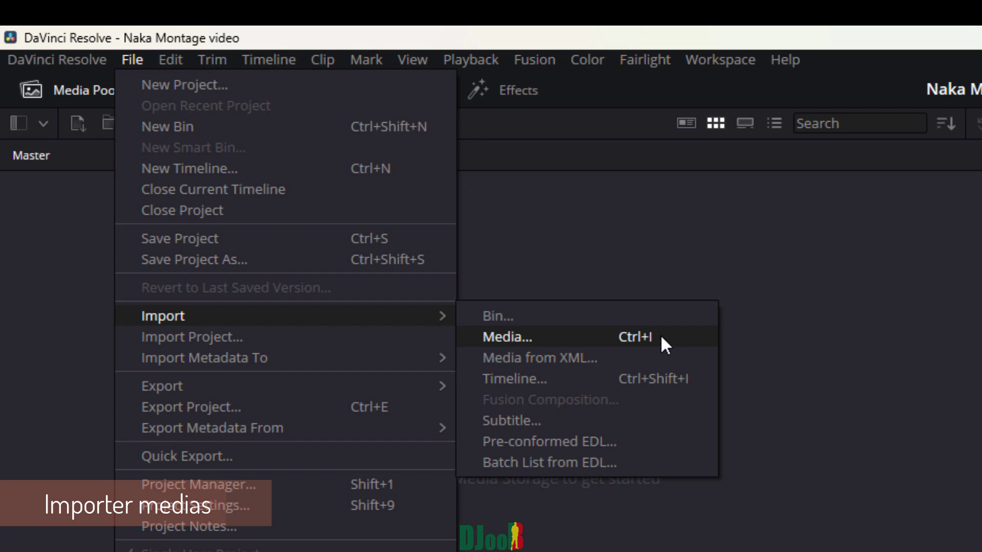
{"action": "left_click", "coordinate": [606, 263]}
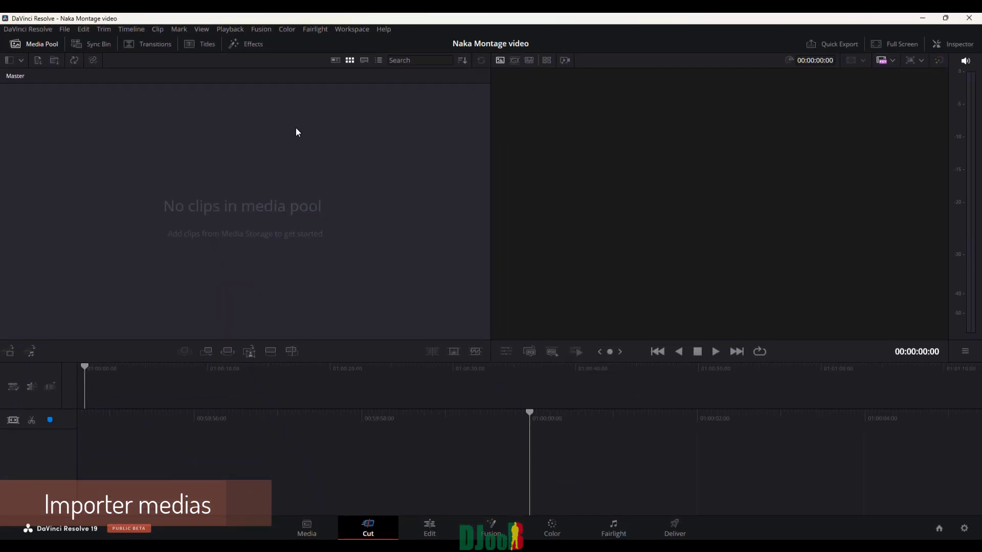
{"action": "key", "text": "ctrl+i"}
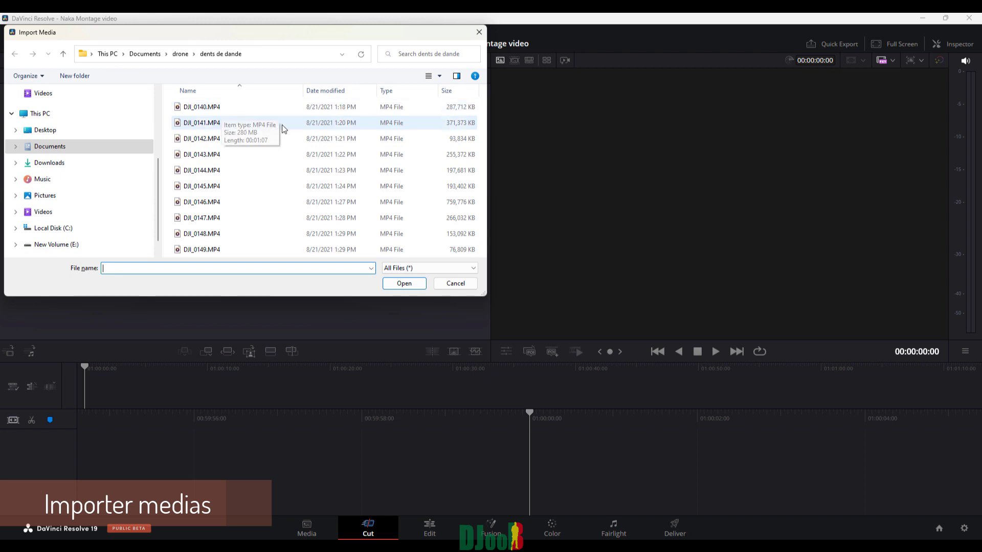
{"action": "left_click", "coordinate": [219, 108]}
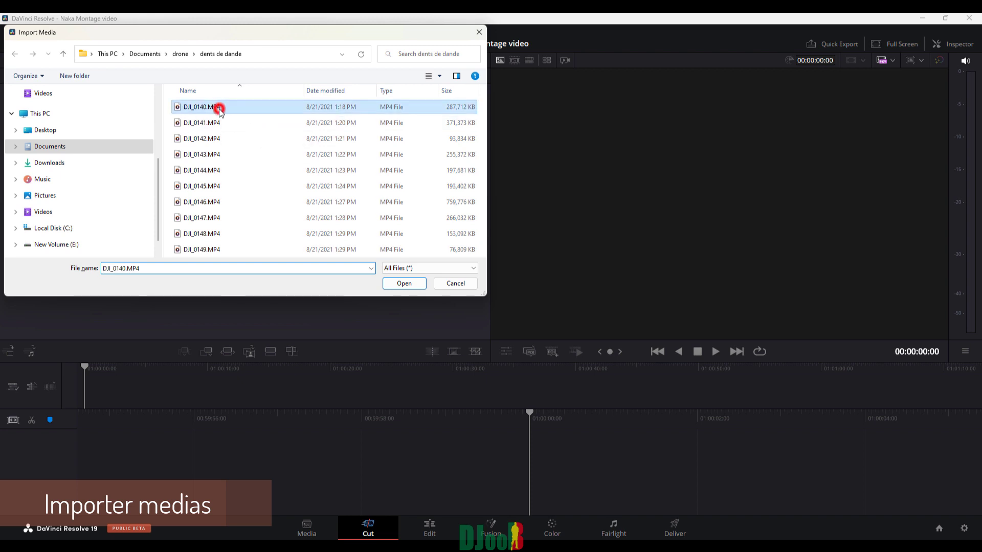
{"action": "key", "text": "ctrl+a"}
{"action": "left_click", "coordinate": [404, 283]}
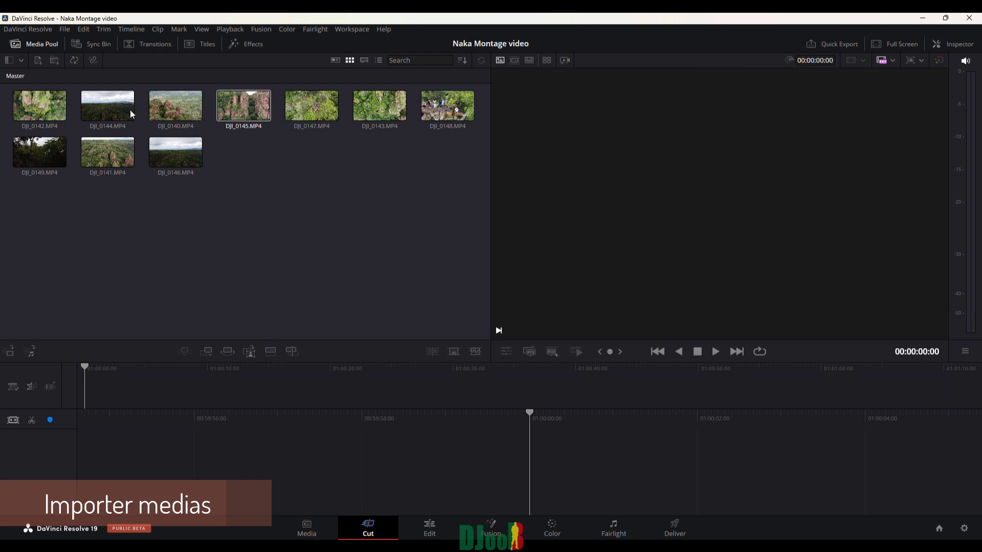
Step: Delete all clips from the media pool and add all clips of the dents de dande folder directly from File Explorer
{"action": "left_click_drag", "start_coordinate": [468, 183], "coordinate": [2, 101]}
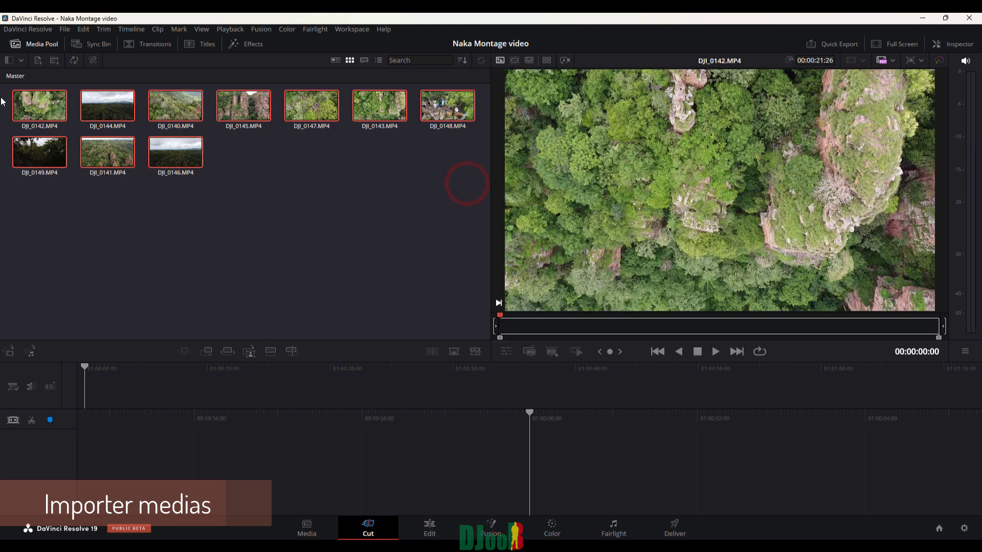
{"action": "key", "text": "Delete"}
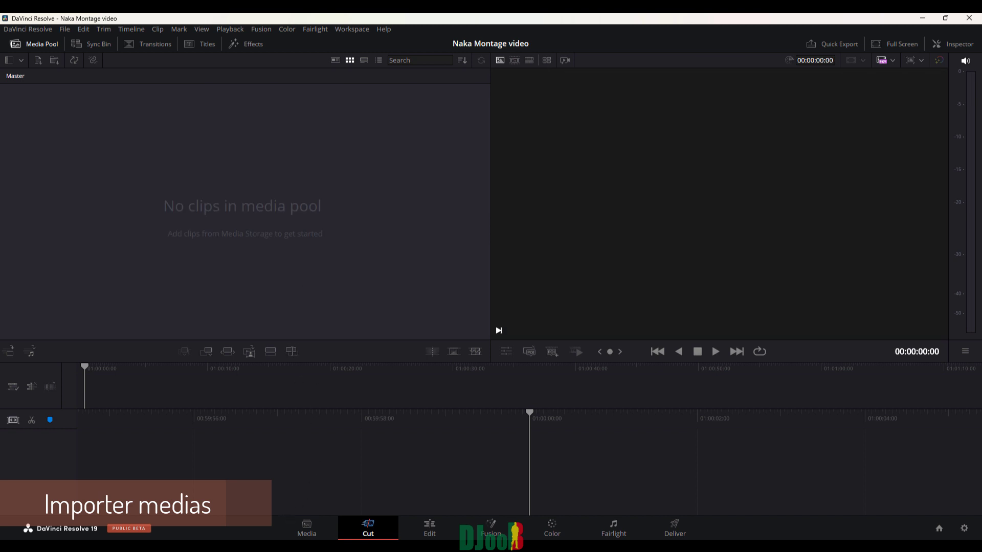
{"action": "left_click", "coordinate": [269, 486]}
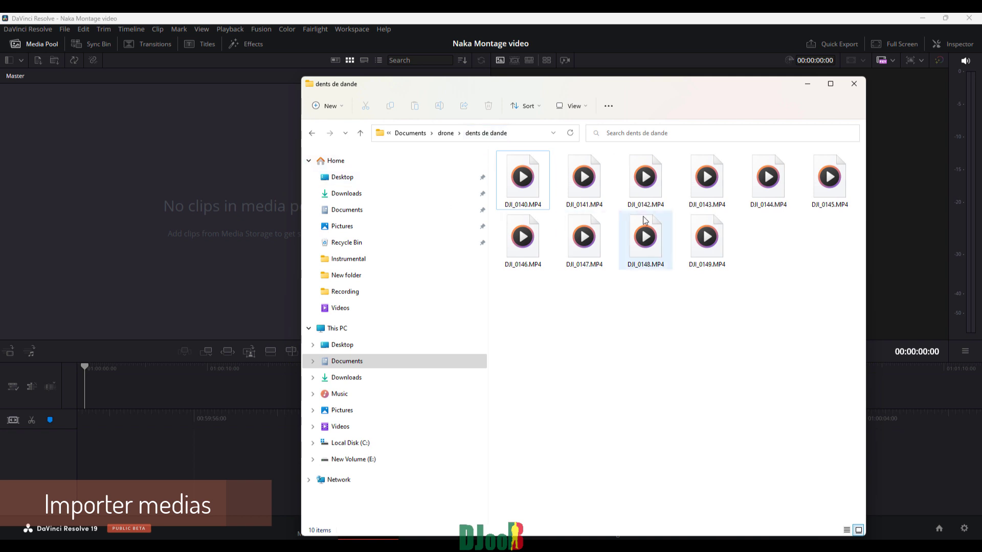
{"action": "left_click_drag", "start_coordinate": [834, 324], "coordinate": [503, 144]}
{"action": "left_click_drag", "start_coordinate": [522, 183], "coordinate": [153, 185]}
{"action": "left_click", "coordinate": [192, 243]}
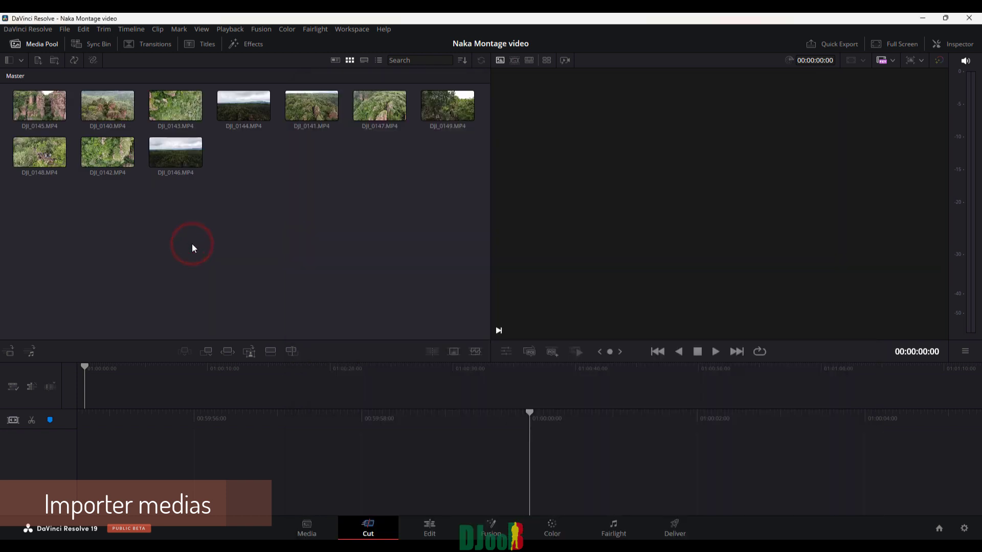
{"action": "left_click", "coordinate": [45, 109]}
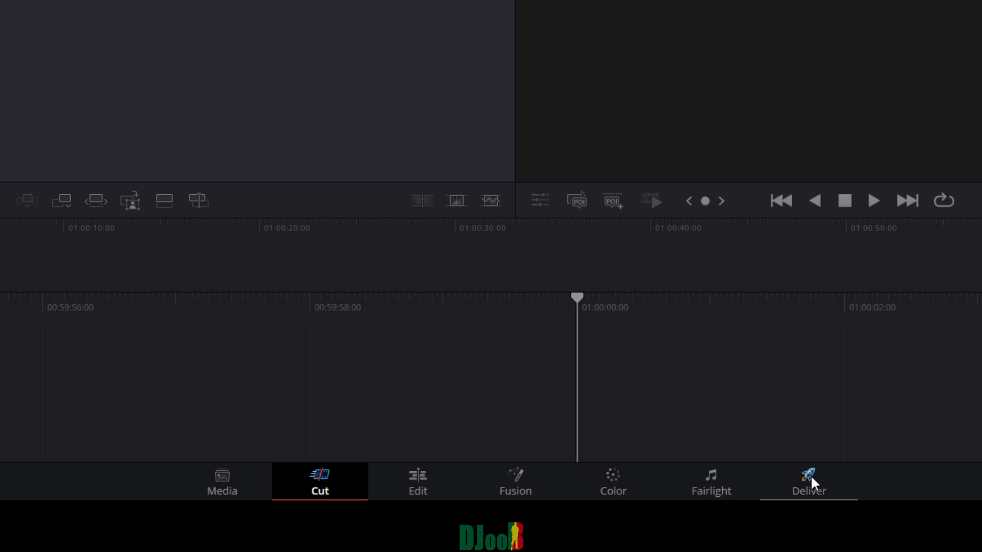
Step: On the Edit page, place DJI_0140.MP4 at the start of a new timeline
{"action": "left_click", "coordinate": [220, 475]}
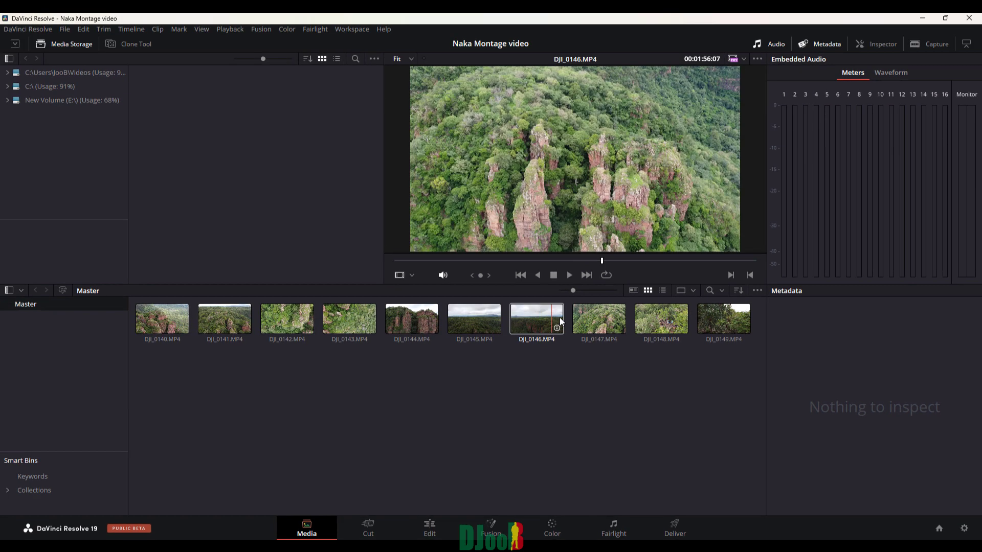
{"action": "key", "text": "shift+4"}
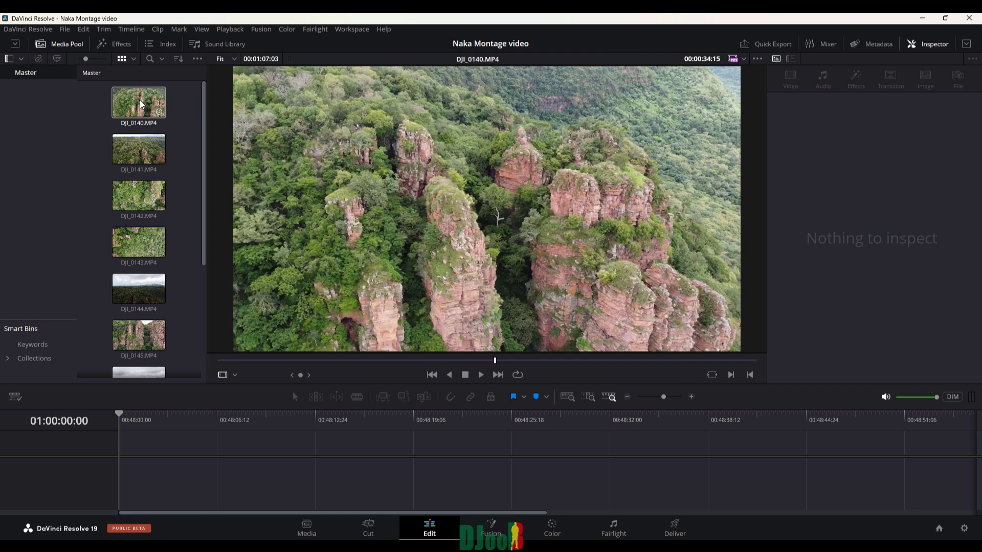
{"action": "left_click_drag", "start_coordinate": [134, 104], "coordinate": [147, 449]}
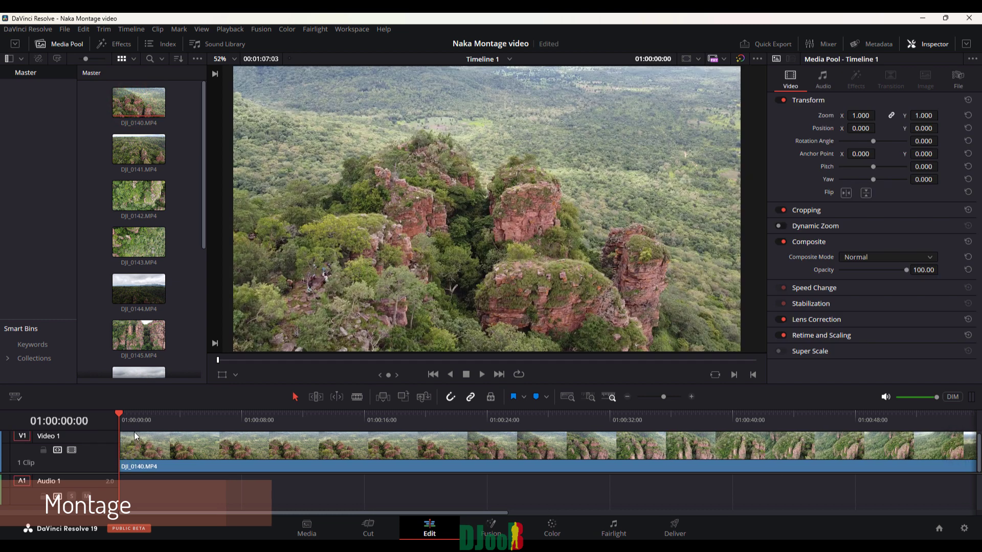
Step: Play and scrub the first seconds of the timeline clip, and view it on the Cut page before returning to the Edit page
{"action": "mouse_move", "coordinate": [120, 412]}
{"action": "left_mouse_down"}
{"action": "mouse_move", "coordinate": [204, 412]}
{"action": "mouse_move", "coordinate": [134, 412]}
{"action": "left_mouse_up"}
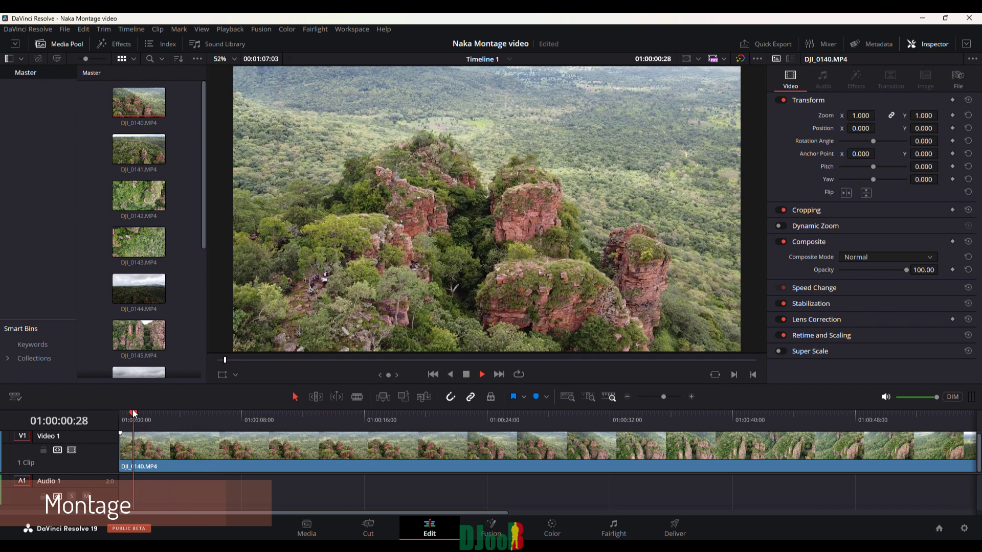
{"action": "key", "text": "space"}
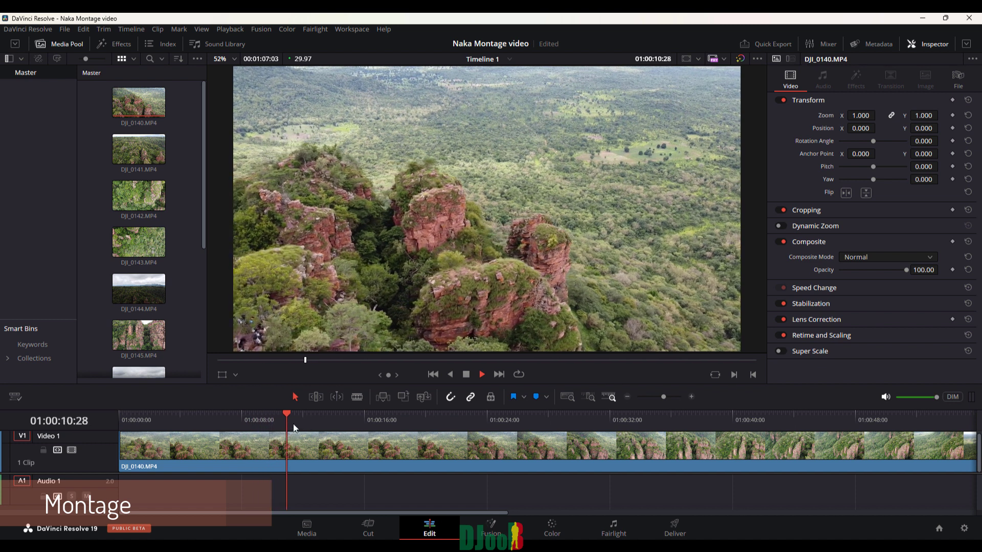
{"action": "left_click_drag", "start_coordinate": [332, 417], "coordinate": [330, 424]}
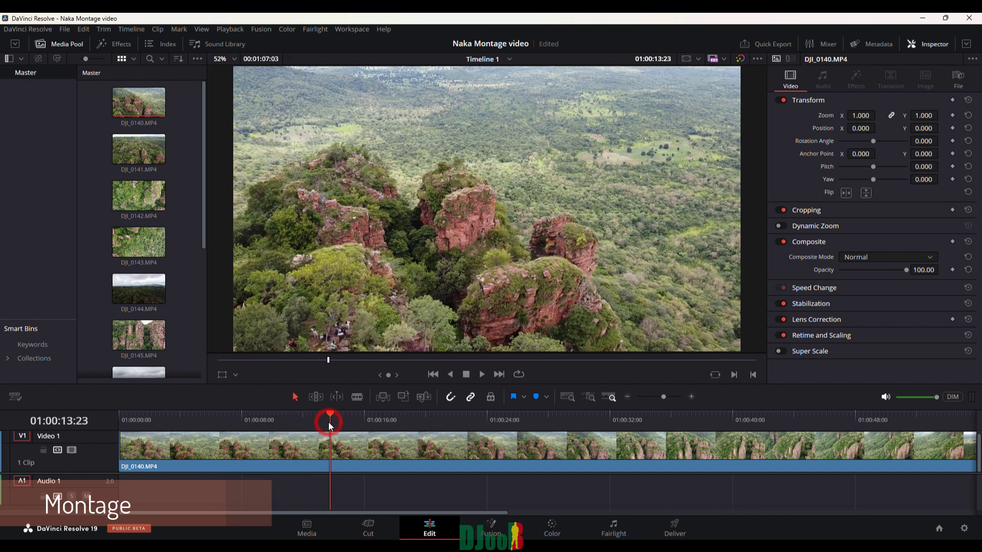
{"action": "left_click", "coordinate": [368, 527]}
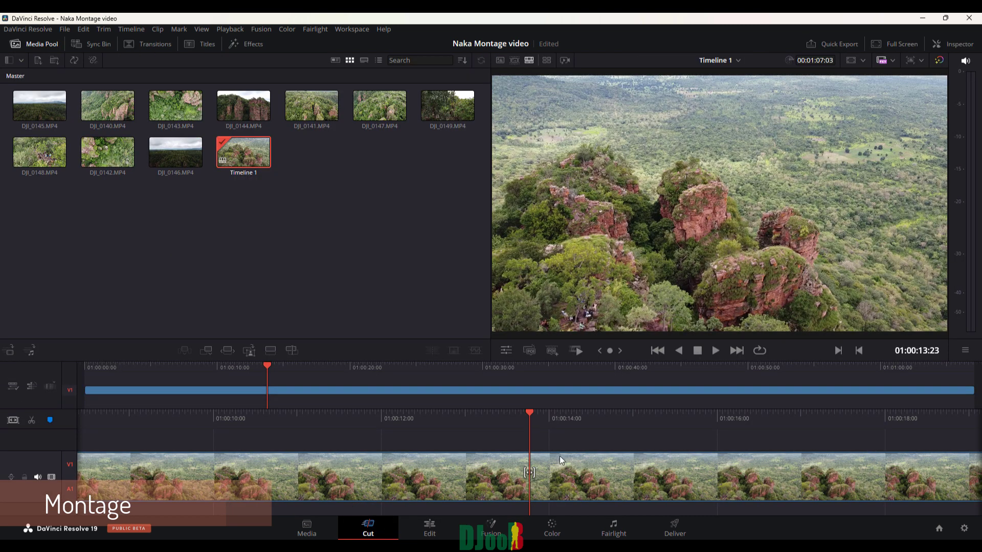
{"action": "left_click", "coordinate": [430, 526]}
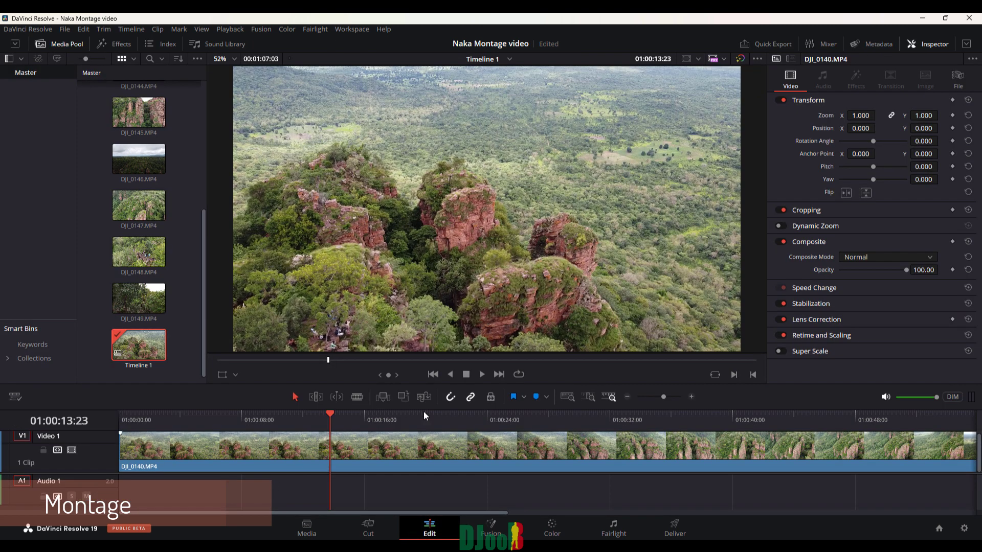
Step: Trim the start of the DJI_0140.MP4 clip to the playhead at 01:00:13:23 and play back the shortened clip
{"action": "left_click", "coordinate": [628, 397]}
{"action": "left_click_drag", "start_coordinate": [125, 448], "coordinate": [174, 449]}
{"action": "key", "text": "space"}
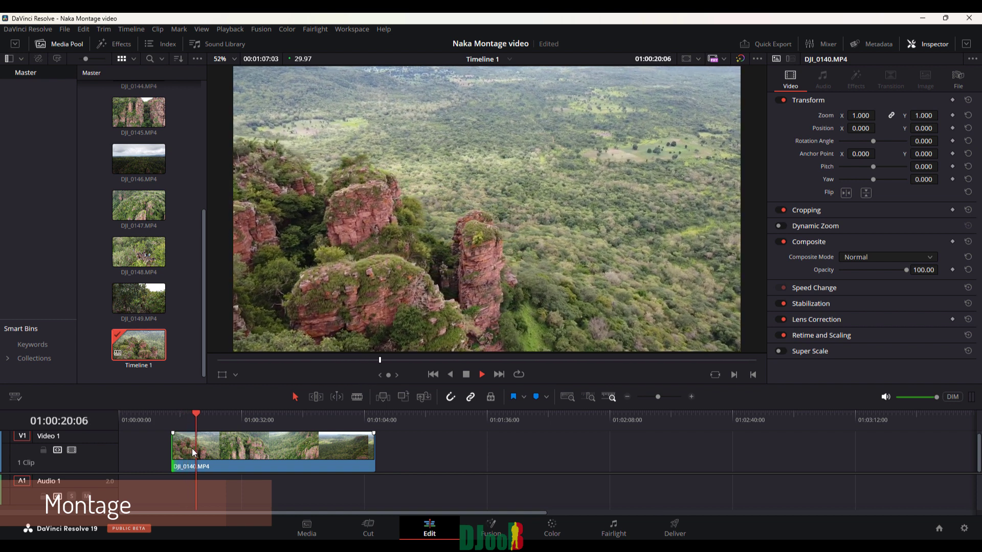
Step: Play the DJI_0140.MP4 clip in short passes and trim its start up to the playhead at 01:00:25:00
{"action": "key", "text": "space"}
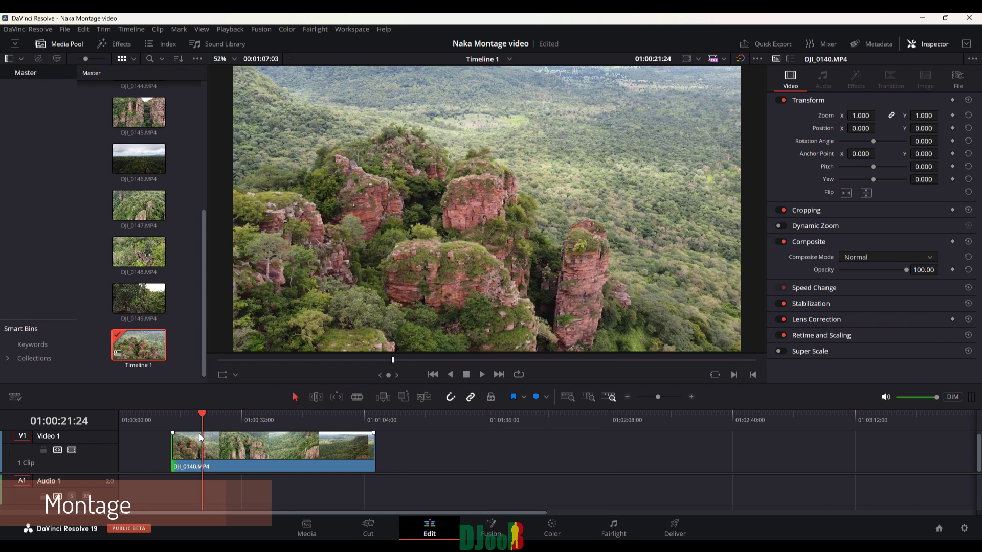
{"action": "left_click_drag", "start_coordinate": [197, 413], "coordinate": [186, 415]}
{"action": "key", "text": "space"}
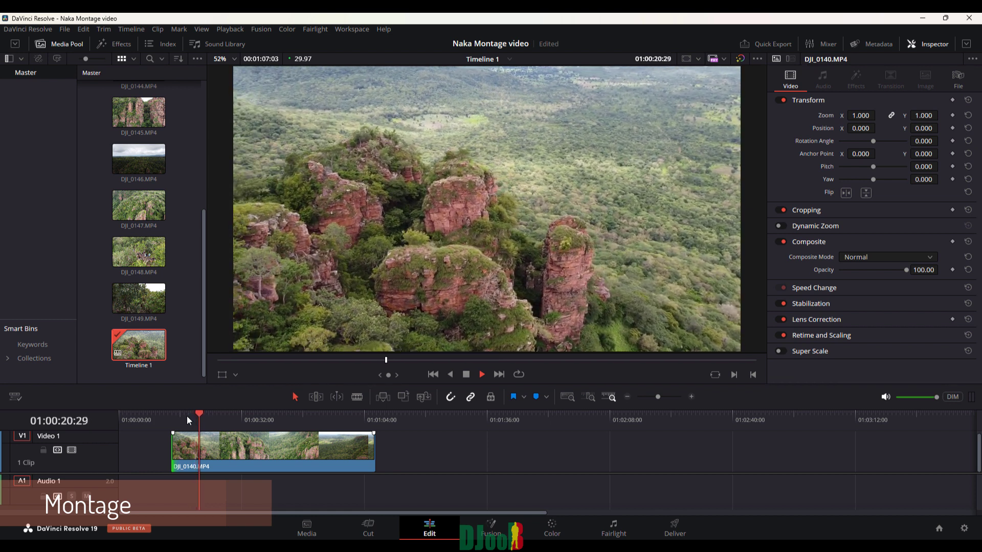
{"action": "key", "text": "space"}
{"action": "left_click_drag", "start_coordinate": [172, 454], "coordinate": [199, 460]}
{"action": "key", "text": "space"}
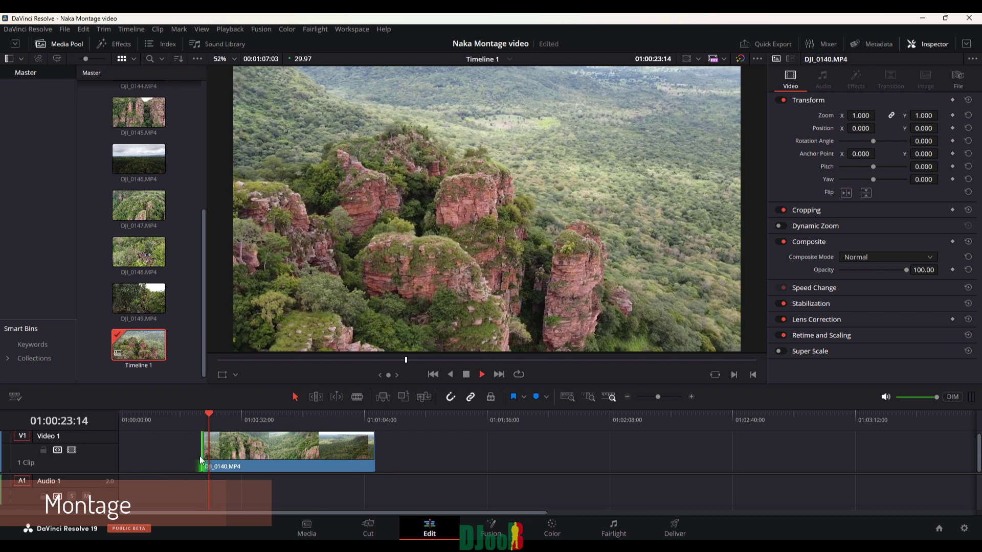
{"action": "key", "text": "space"}
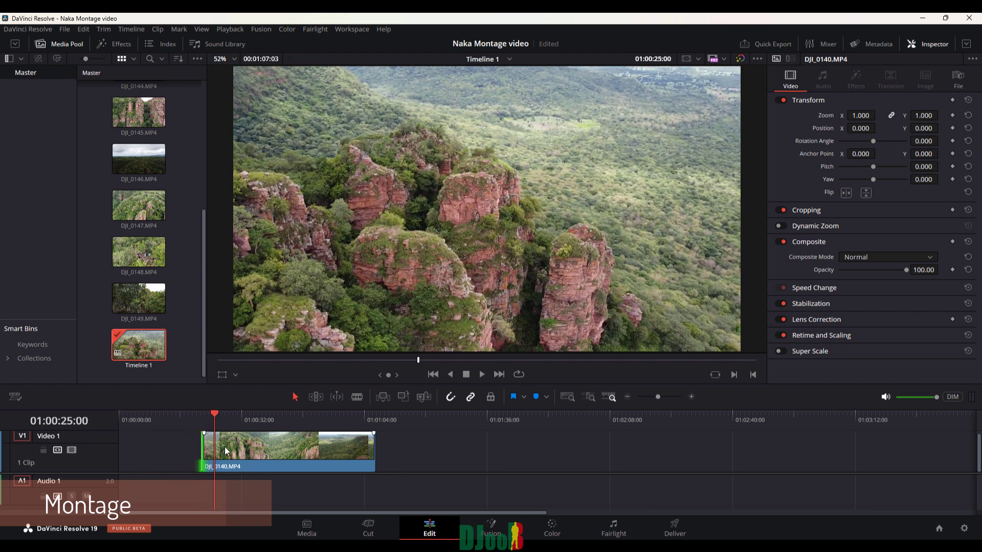
{"action": "mouse_move", "coordinate": [204, 447]}
{"action": "left_mouse_down"}
{"action": "mouse_move", "coordinate": [168, 451]}
{"action": "mouse_move", "coordinate": [215, 451]}
{"action": "left_mouse_up"}
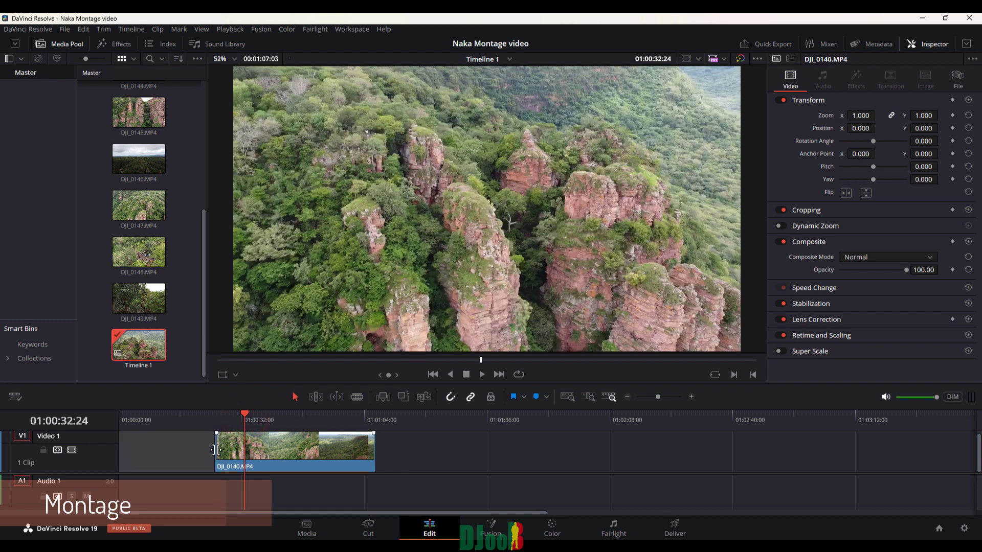
Step: Extend the start of the DJI_0140.MP4 clip back by 18:16 and split the clip with the Blade at 01:00:23:14
{"action": "left_click_drag", "start_coordinate": [217, 450], "coordinate": [146, 446]}
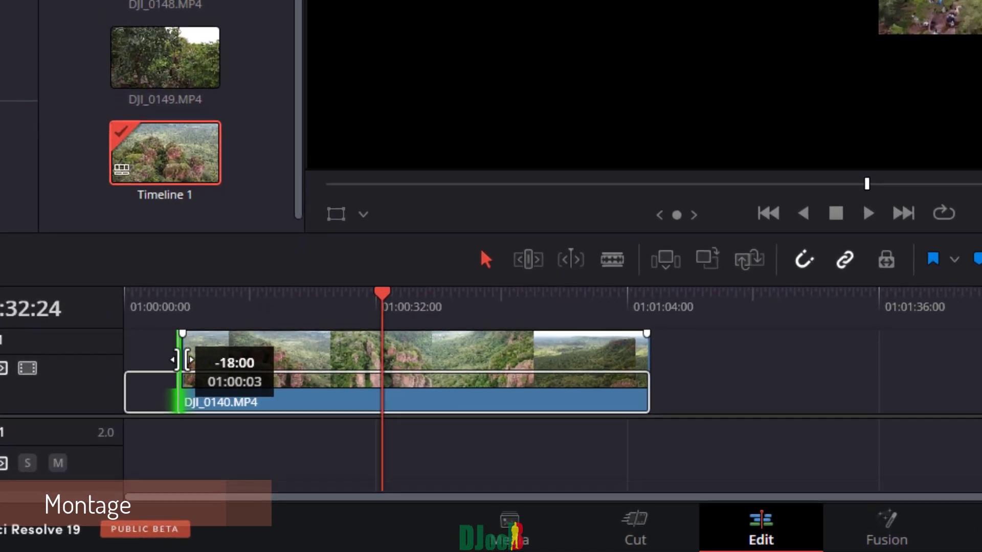
{"action": "left_click_drag", "start_coordinate": [177, 360], "coordinate": [175, 361]}
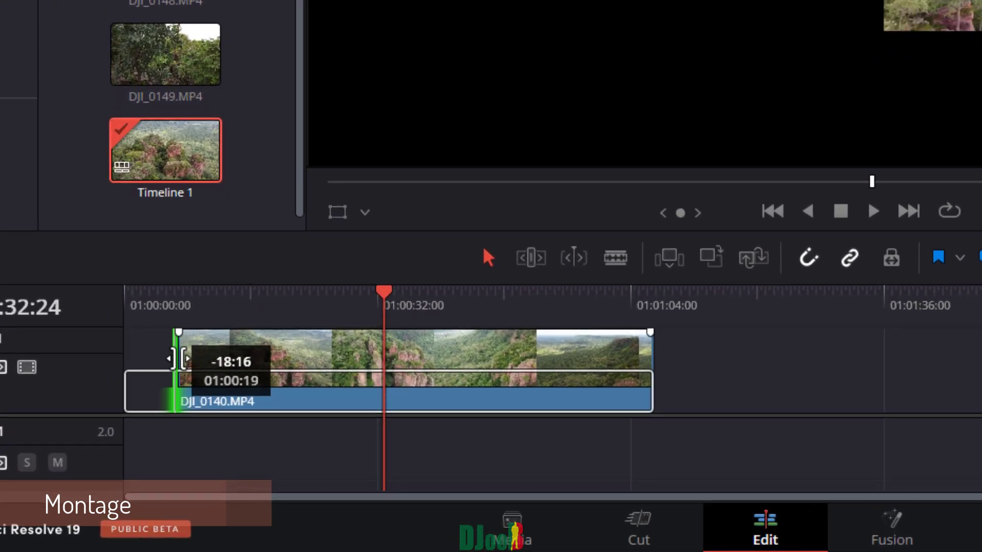
{"action": "left_click_drag", "start_coordinate": [215, 290], "coordinate": [311, 329]}
{"action": "left_click", "coordinate": [299, 374]}
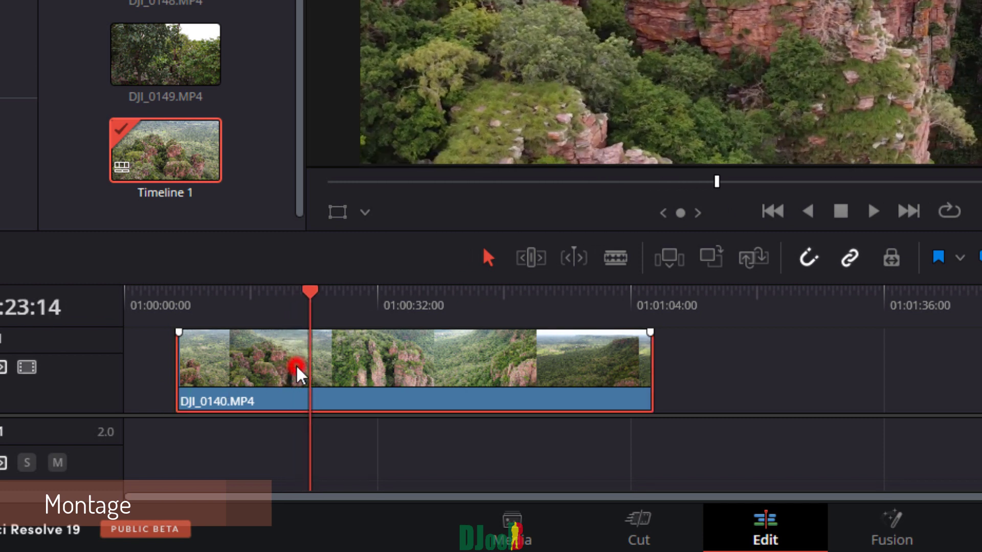
{"action": "left_click", "coordinate": [615, 258]}
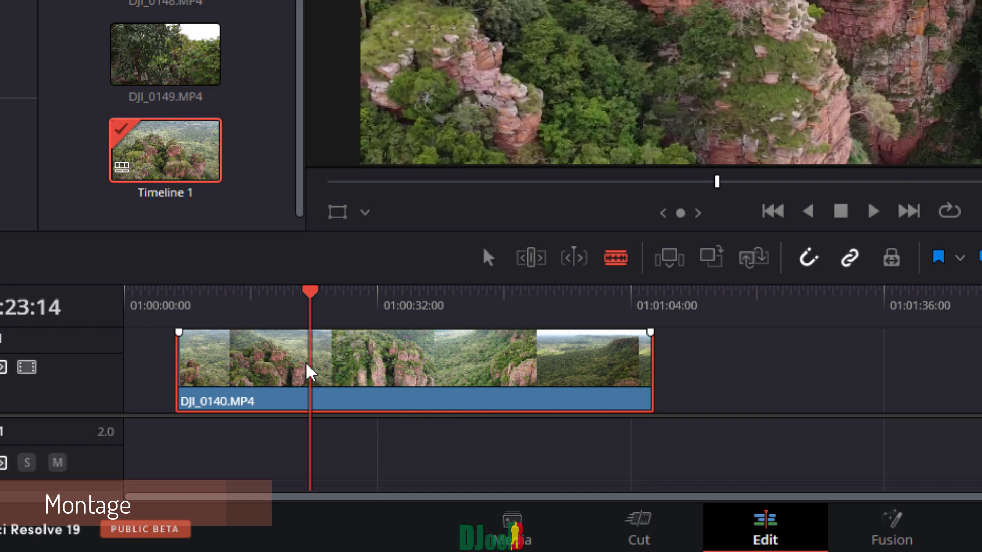
{"action": "left_click", "coordinate": [309, 344]}
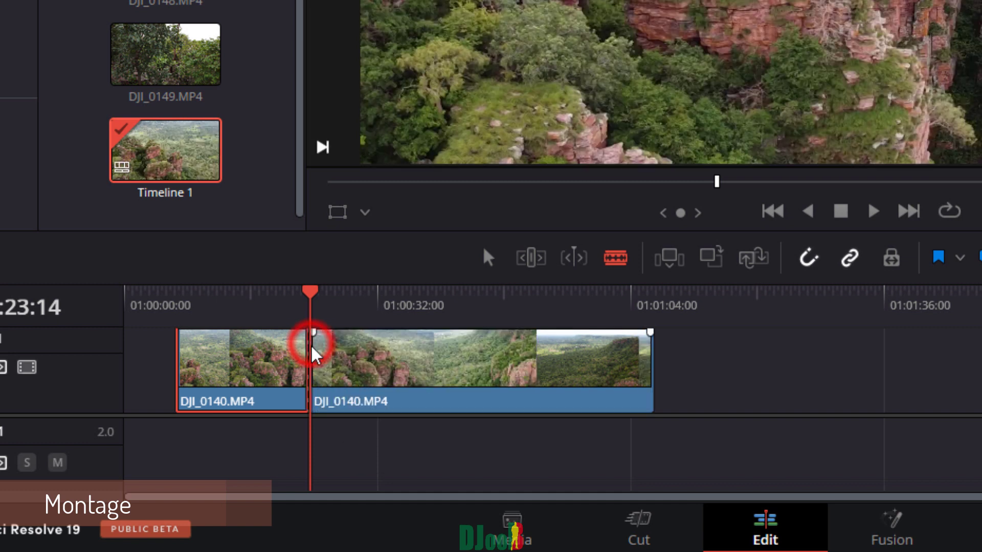
Step: Return to selection mode and ripple-delete the first piece of the split DJI_0140.MP4 clip
{"action": "left_click", "coordinate": [488, 257]}
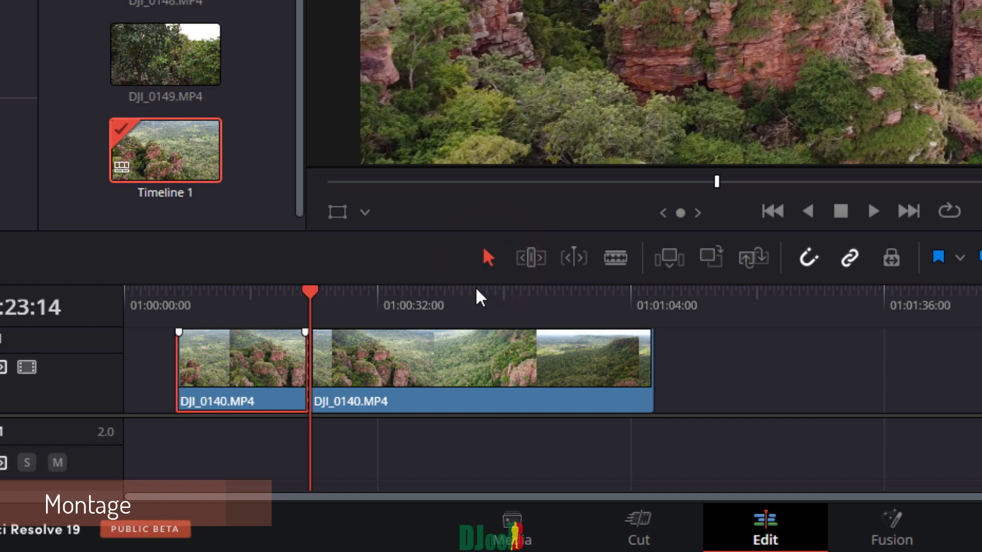
{"action": "left_click", "coordinate": [235, 372]}
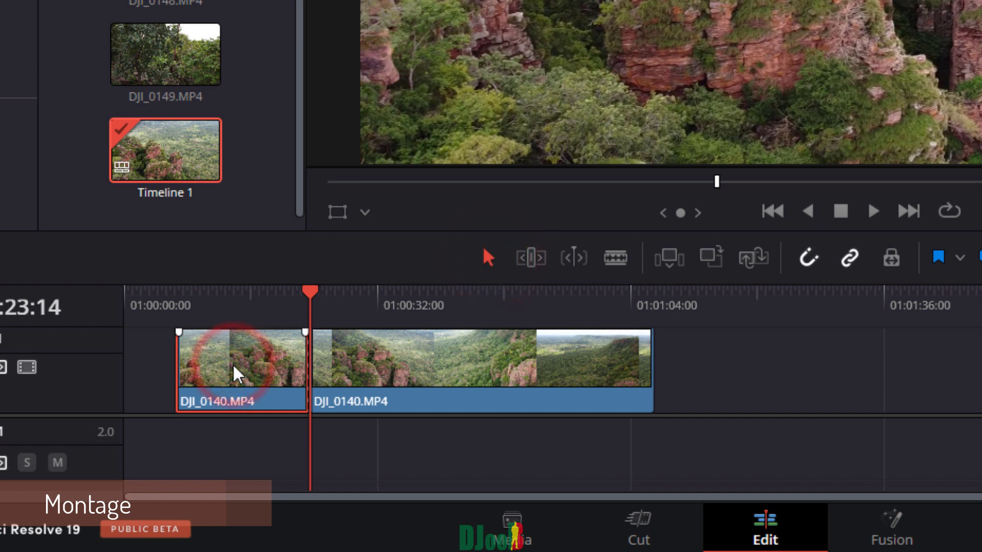
{"action": "key", "text": "Delete"}
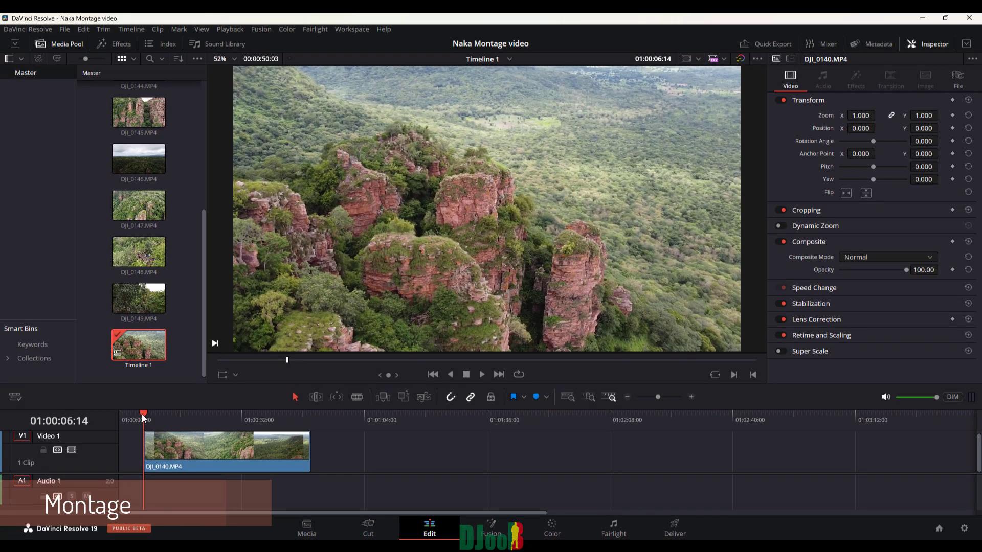
Step: Play through the remaining DJI_0140.MP4 clip and split it with the Blade at 01:00:18:20
{"action": "mouse_move", "coordinate": [143, 414]}
{"action": "left_mouse_down"}
{"action": "mouse_move", "coordinate": [201, 413]}
{"action": "mouse_move", "coordinate": [157, 412]}
{"action": "left_mouse_up"}
{"action": "key", "text": "space"}
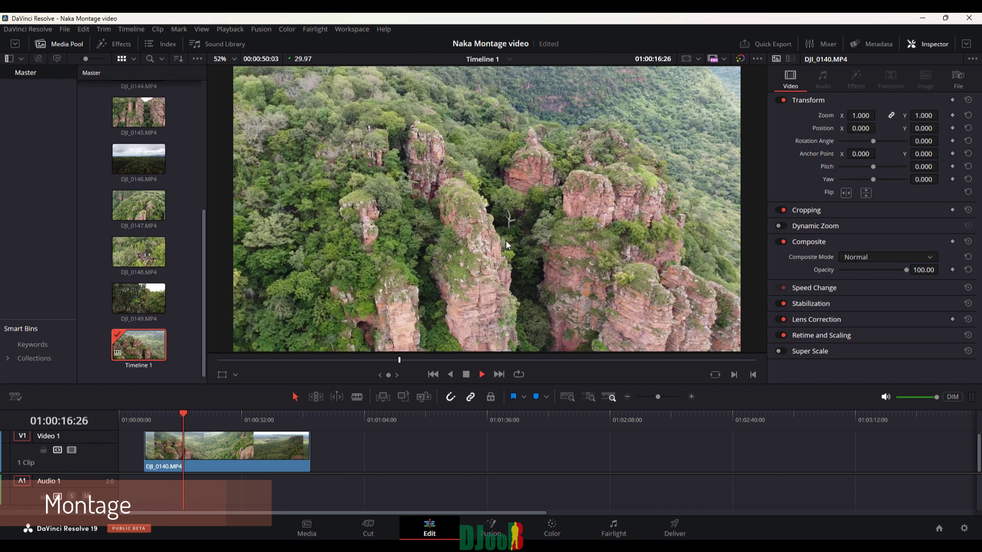
{"action": "key", "text": "space"}
{"action": "left_click_drag", "start_coordinate": [189, 413], "coordinate": [190, 415]}
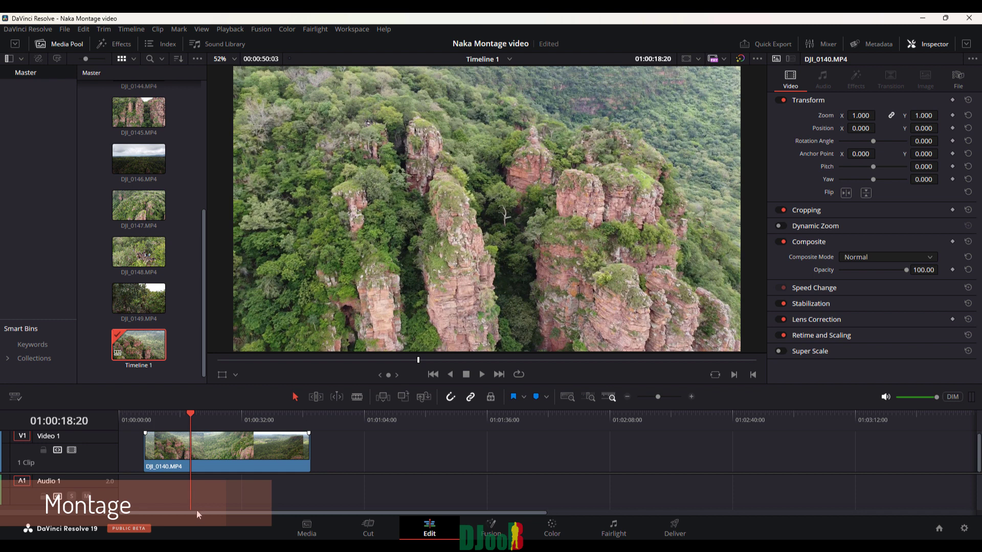
{"action": "key", "text": "b"}
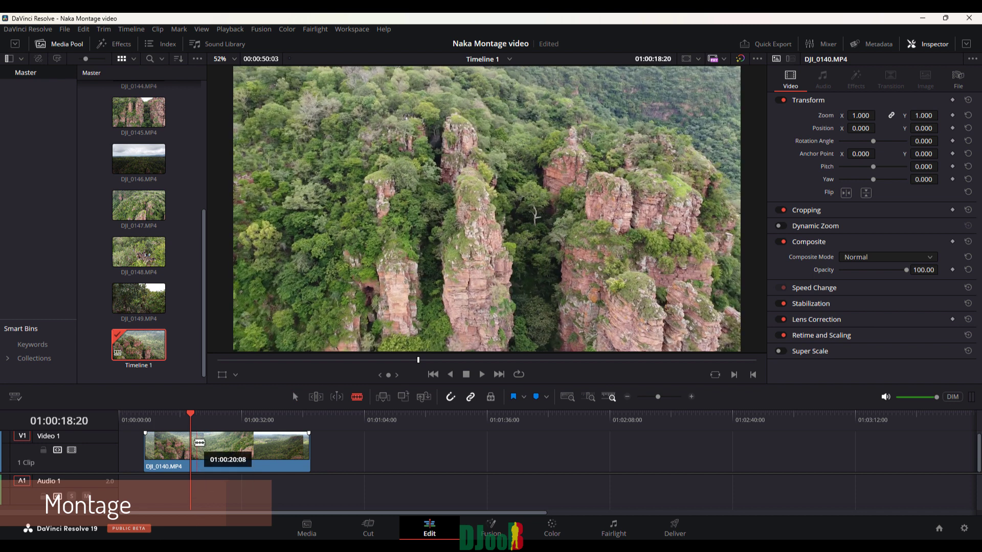
{"action": "left_click", "coordinate": [190, 446]}
Step: Delete the piece before the 01:00:18:20 cut without closing the gap it leaves
{"action": "left_click", "coordinate": [294, 396]}
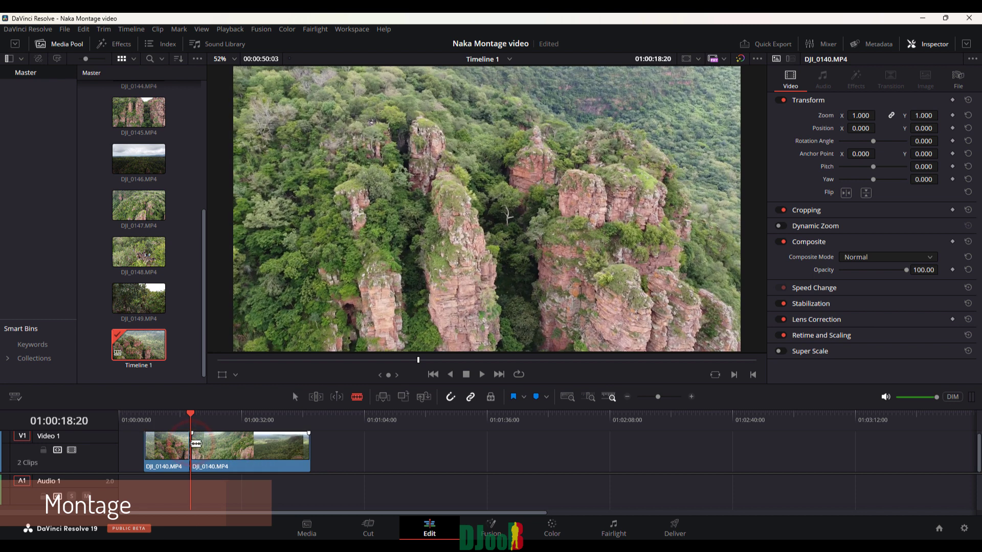
{"action": "left_click", "coordinate": [182, 451]}
{"action": "key", "text": "BackSpace"}
Step: Play the remaining clip from 01:00:18:20, split it with the Blade at 01:00:37:06 and return to selection mode
{"action": "left_click", "coordinate": [190, 412]}
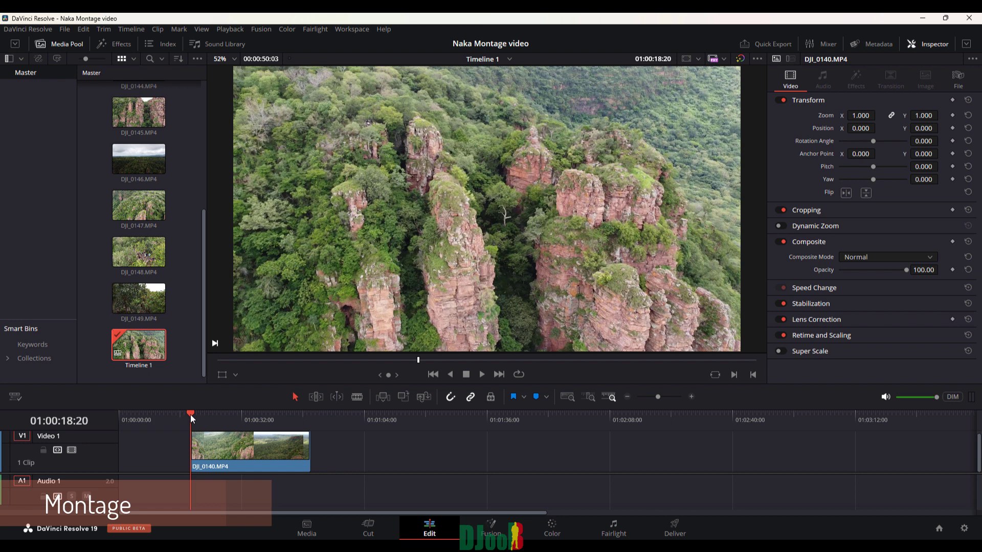
{"action": "key", "text": "space"}
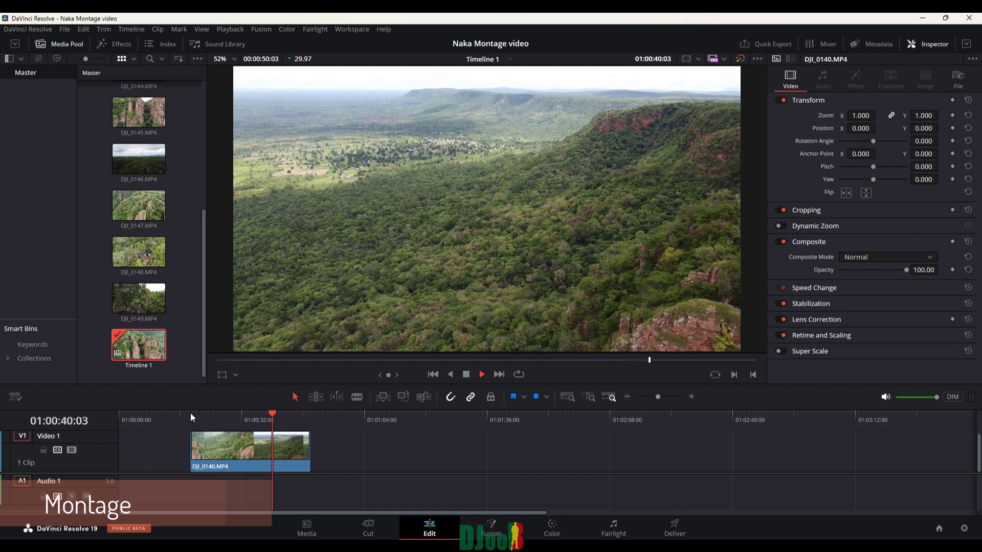
{"action": "left_click", "coordinate": [266, 413]}
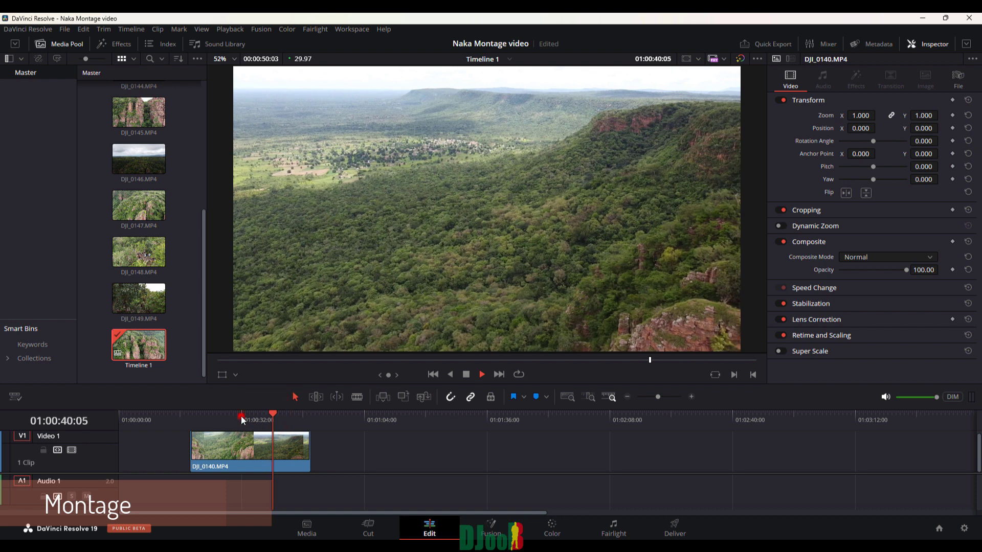
{"action": "left_click", "coordinate": [244, 416]}
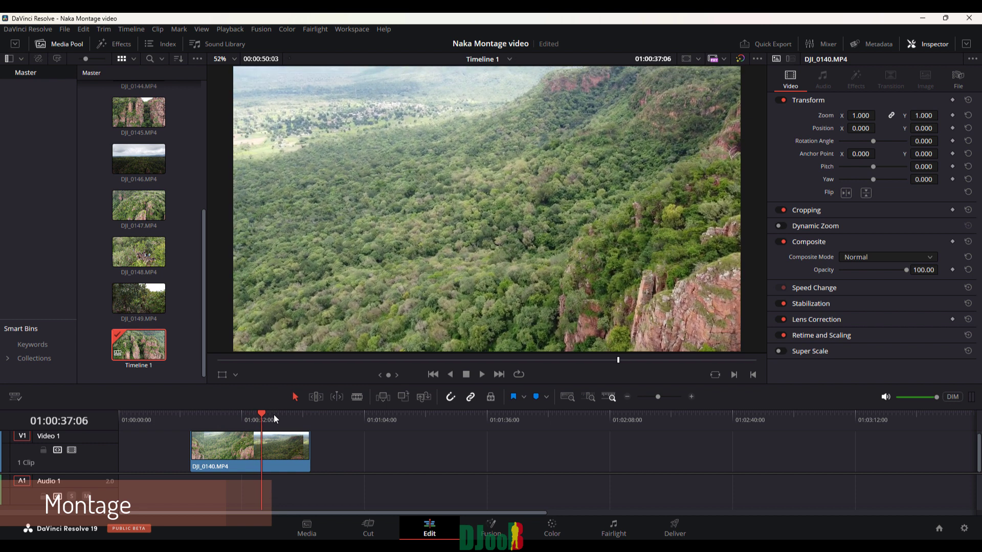
{"action": "key", "text": "b"}
{"action": "left_click", "coordinate": [260, 442]}
{"action": "key", "text": "a"}
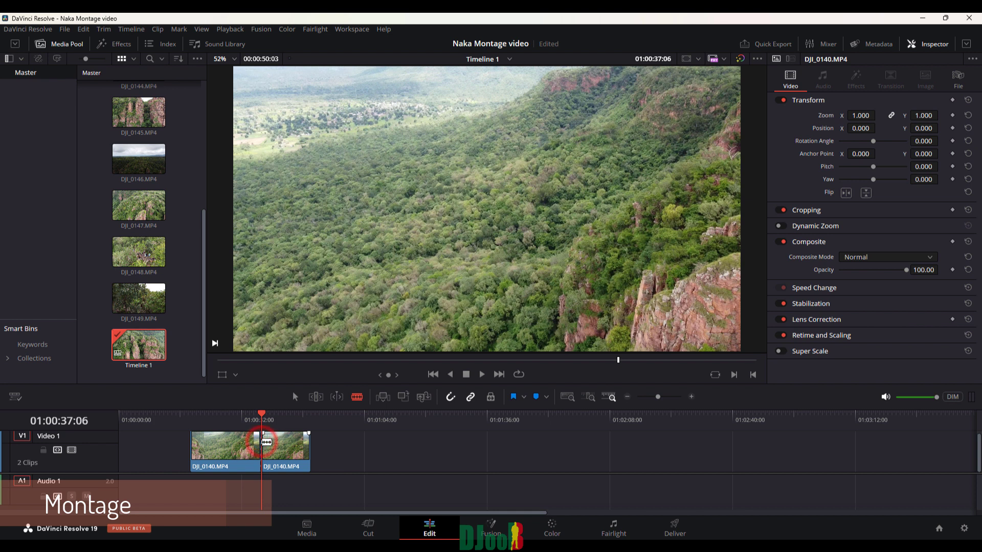
Step: Trim the start of the second DJI_0140.MP4 piece to 01:00:41:22 and move the piece along the track to about 01:01:23:00
{"action": "key", "text": "space"}
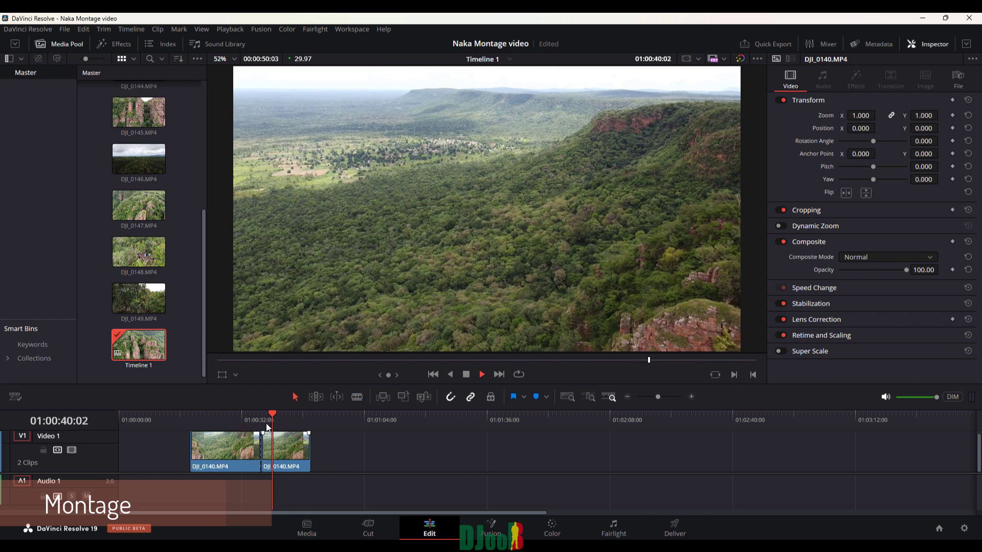
{"action": "key", "text": "space"}
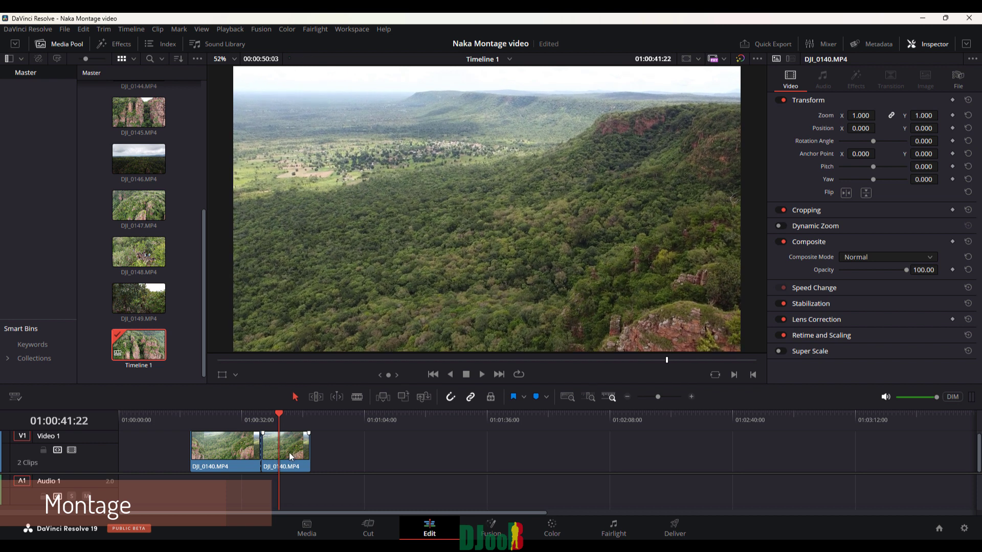
{"action": "left_click_drag", "start_coordinate": [270, 451], "coordinate": [457, 448]}
Step: Play back the first DJI_0140.MP4 piece, trim its end to 01:00:36:08 and move it to the start of the timeline
{"action": "left_click", "coordinate": [194, 415]}
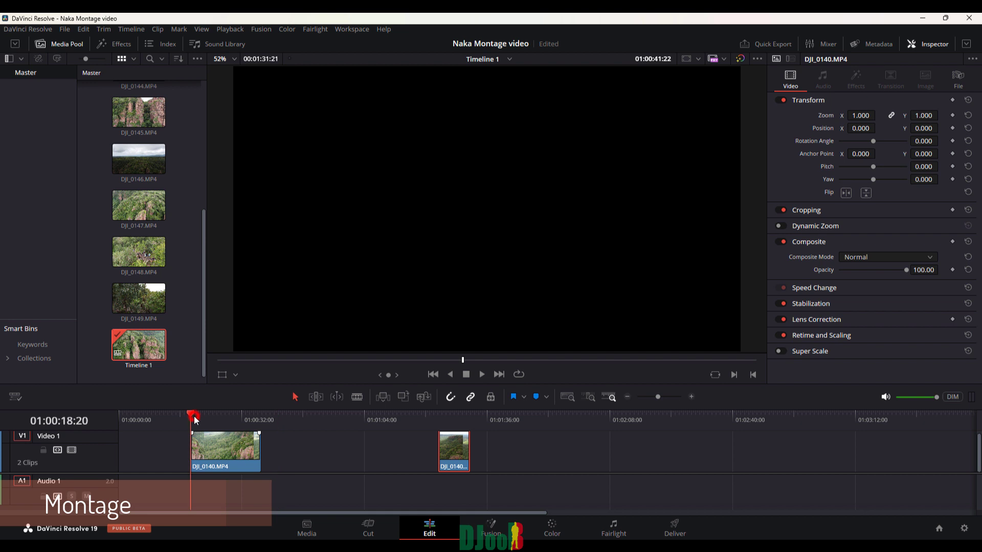
{"action": "key", "text": "space"}
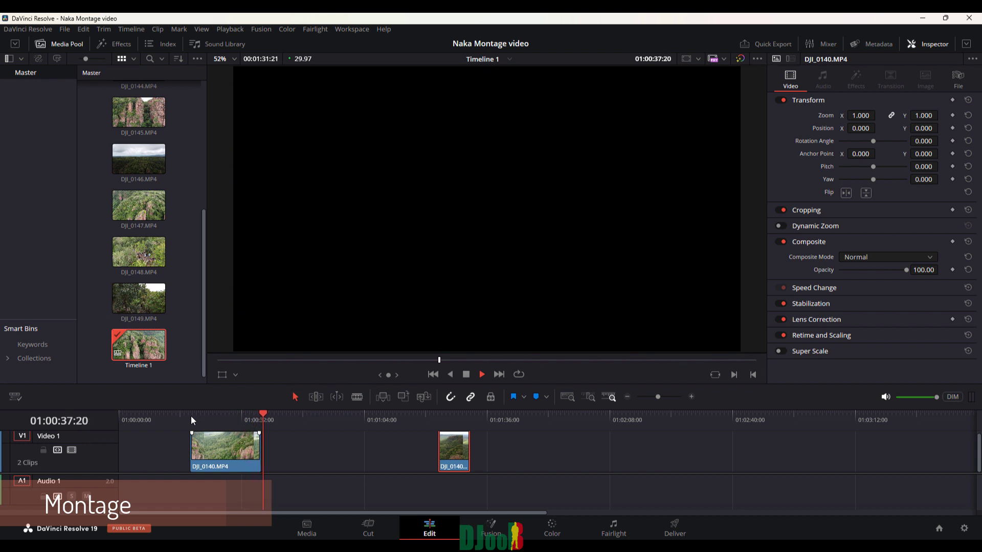
{"action": "left_click", "coordinate": [257, 415]}
{"action": "left_click", "coordinate": [251, 416]}
{"action": "key", "text": "space"}
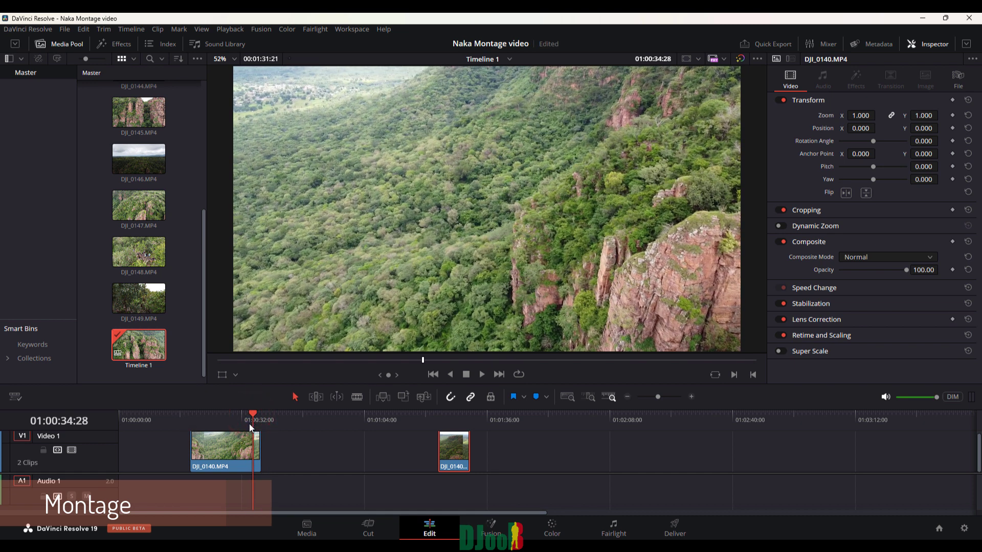
{"action": "left_click_drag", "start_coordinate": [248, 416], "coordinate": [253, 421]}
{"action": "key", "text": "space"}
{"action": "key", "text": "space"}
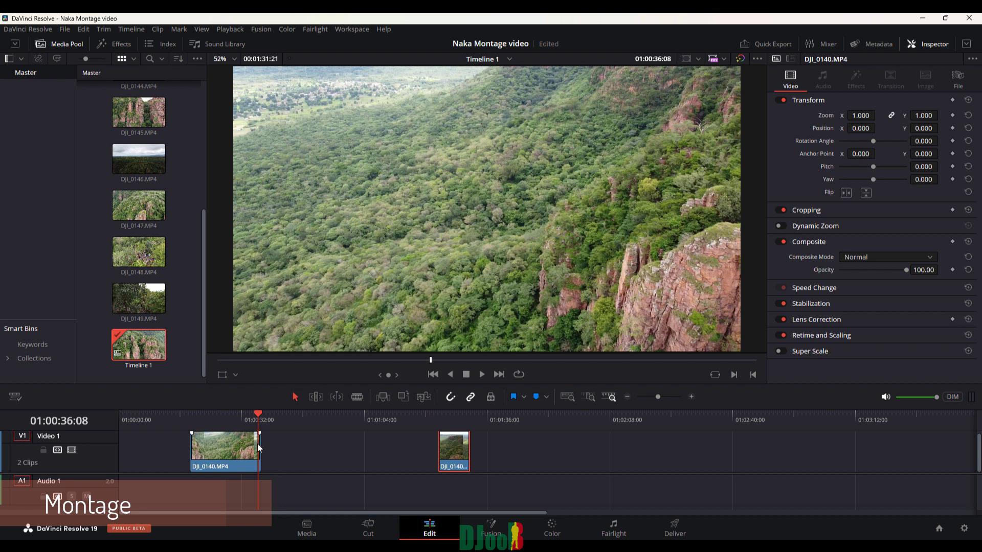
{"action": "left_click_drag", "start_coordinate": [262, 451], "coordinate": [93, 446]}
{"action": "left_click_drag", "start_coordinate": [141, 415], "coordinate": [114, 422]}
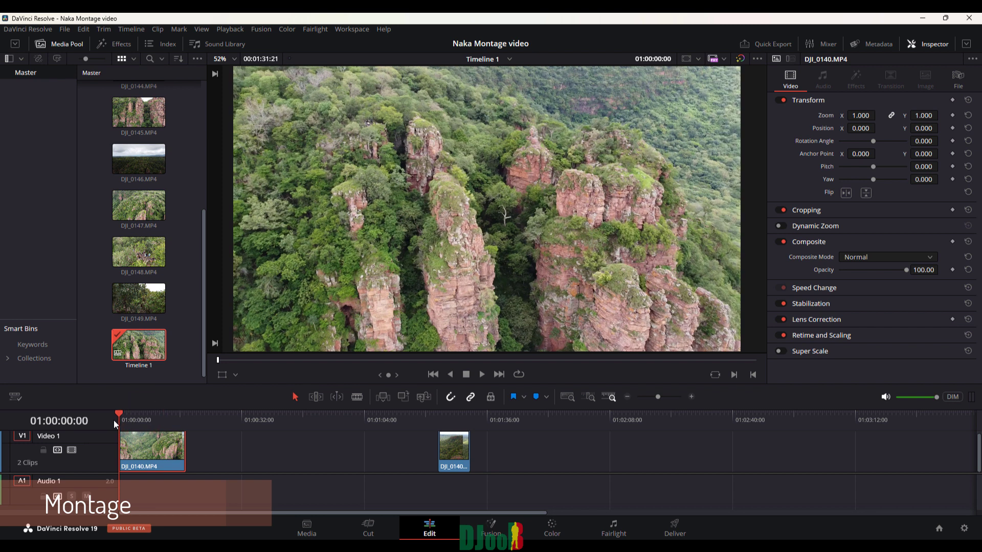
{"action": "mouse_move", "coordinate": [120, 415]}
{"action": "left_mouse_down"}
{"action": "mouse_move", "coordinate": [148, 420]}
{"action": "mouse_move", "coordinate": [124, 419]}
{"action": "left_mouse_up"}
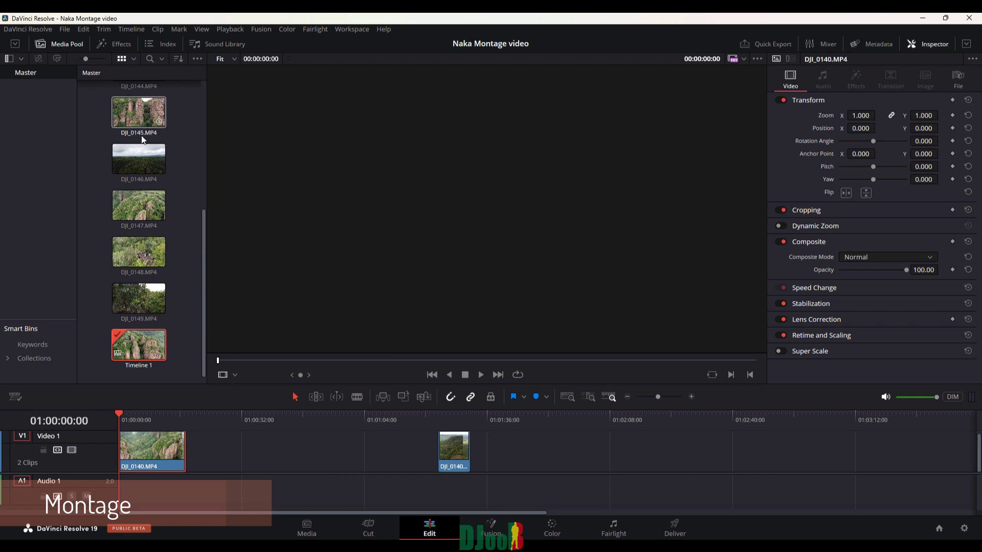
Step: Add the clips DJI_0141.MP4 through DJI_0149.MP4 together to Video 1 after the last DJI_0140.MP4 piece, starting at about 01:01:40:00
{"action": "scroll", "coordinate": [138, 259], "scroll_direction": "up", "scroll_amount": 5}
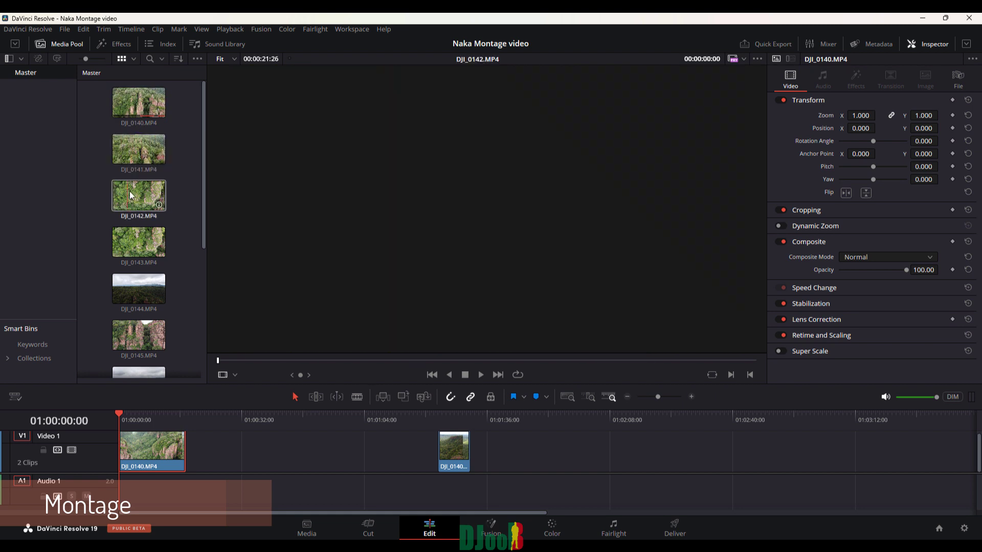
{"action": "scroll", "coordinate": [128, 198], "scroll_direction": "down", "scroll_amount": 5}
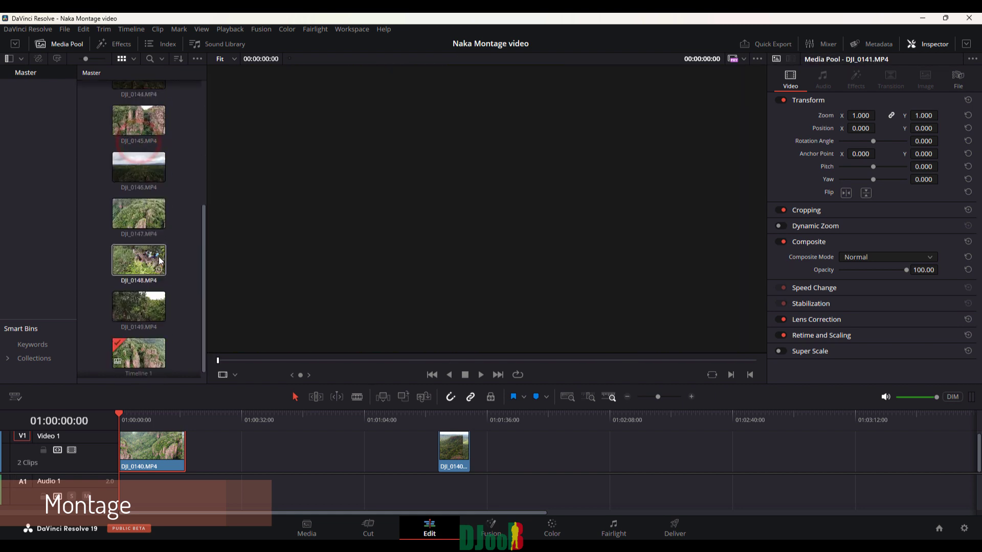
{"action": "left_click", "coordinate": [146, 290], "text": "shift"}
{"action": "scroll", "coordinate": [149, 207], "scroll_direction": "up", "scroll_amount": 5}
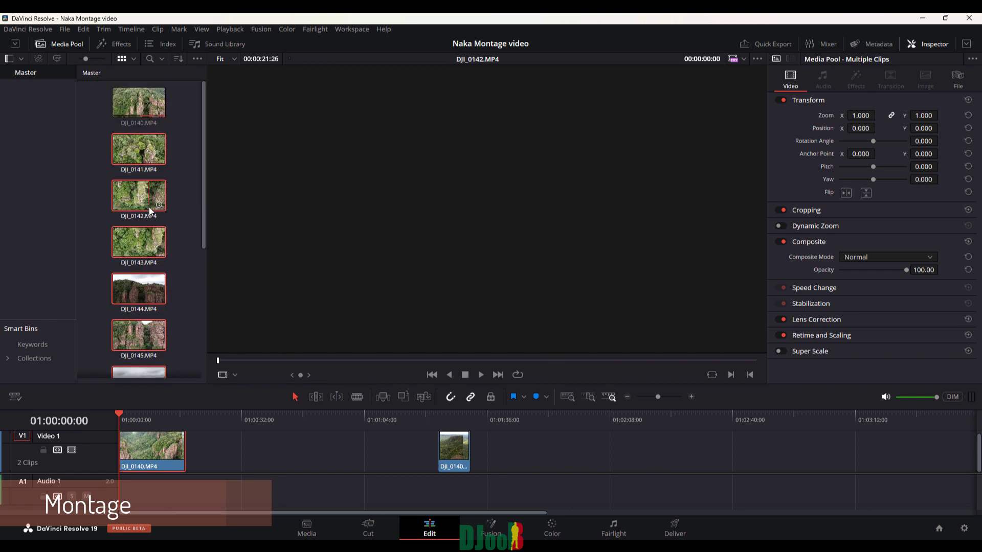
{"action": "left_click_drag", "start_coordinate": [137, 145], "coordinate": [510, 455]}
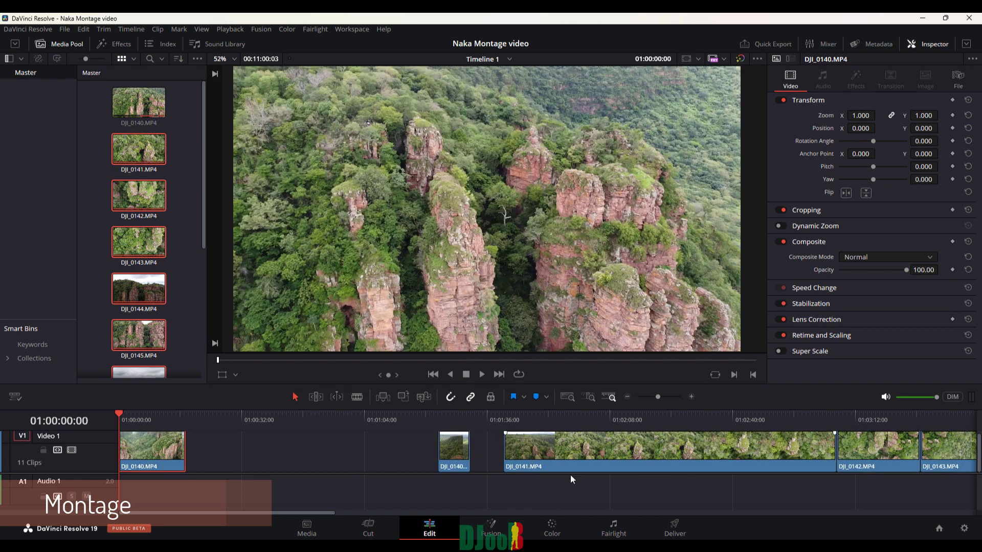
{"action": "scroll", "coordinate": [569, 475], "scroll_direction": "down", "scroll_amount": 6}
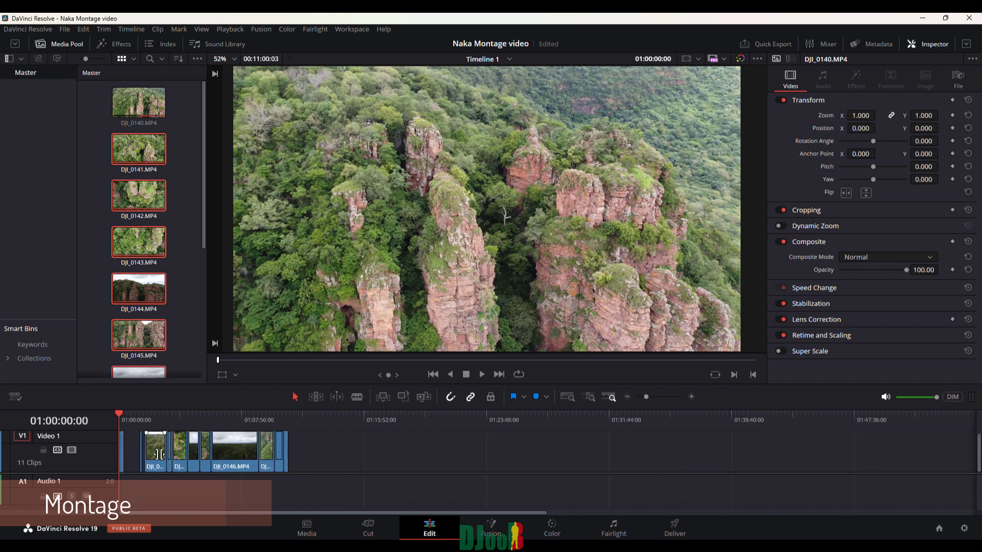
Step: Select and delete every clip on Video 1 that follows the first DJI_0140.MP4 piece
{"action": "scroll", "coordinate": [394, 446], "scroll_direction": "up", "scroll_amount": 5}
{"action": "left_click_drag", "start_coordinate": [206, 418], "coordinate": [763, 382]}
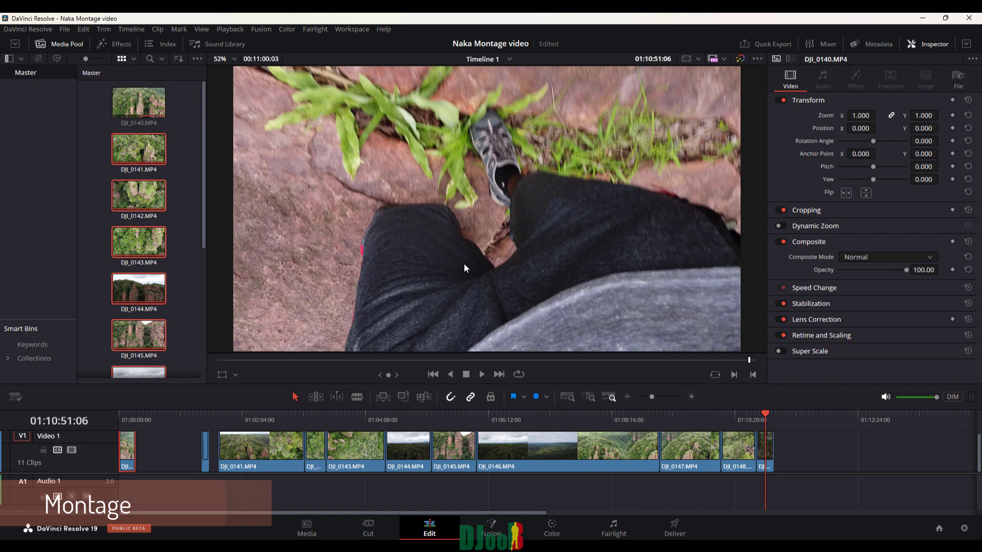
{"action": "left_click_drag", "start_coordinate": [176, 440], "coordinate": [790, 438]}
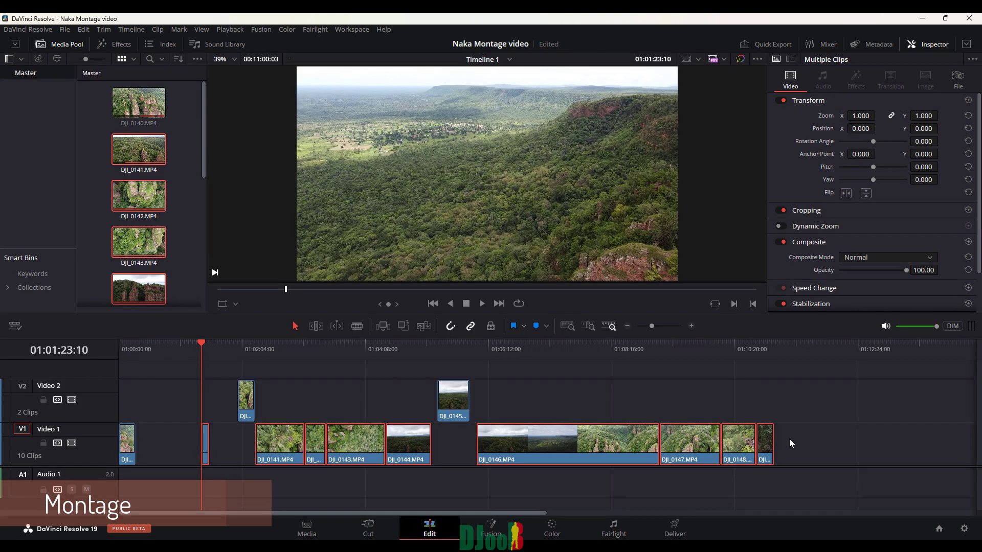
{"action": "key", "text": "Delete"}
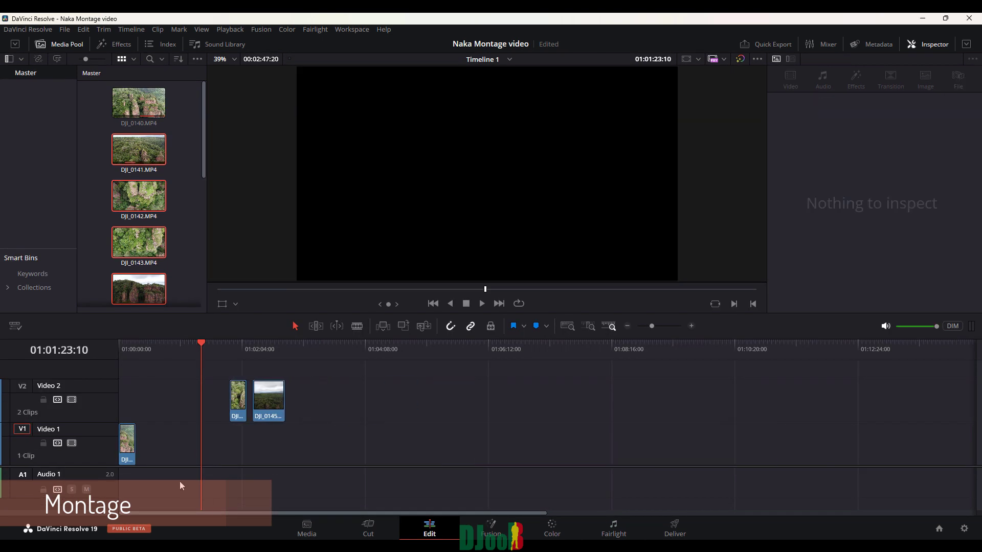
Step: Move the DJI_0141.MP4 piece on Video 2 to where DJI_0140.MP4 ends, and place DJI_0145.MP4 on Video 1 after it
{"action": "left_click_drag", "start_coordinate": [238, 400], "coordinate": [144, 399]}
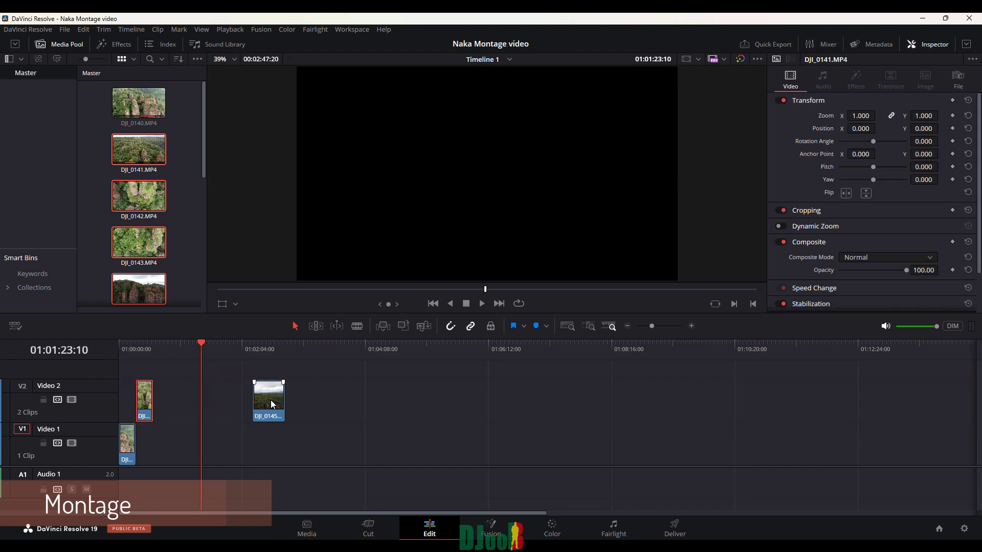
{"action": "left_click_drag", "start_coordinate": [271, 400], "coordinate": [175, 440]}
{"action": "left_click_drag", "start_coordinate": [131, 351], "coordinate": [165, 378]}
Step: Swap the order so DJI_0145.MP4 sits on Video 2 directly after DJI_0140.MP4, with DJI_0141.MP4 following on Video 1
{"action": "left_click", "coordinate": [627, 326]}
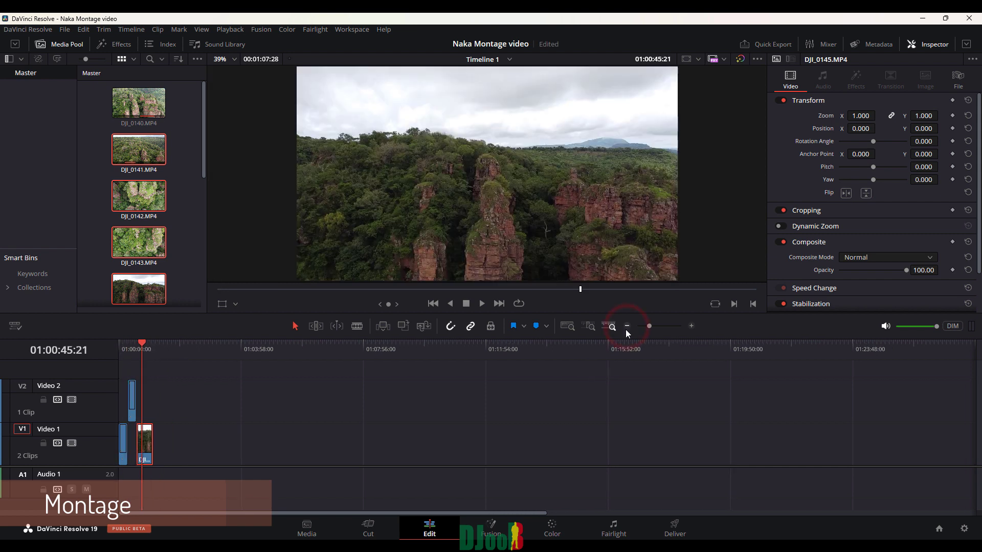
{"action": "left_click", "coordinate": [692, 326]}
{"action": "left_click", "coordinate": [692, 327]}
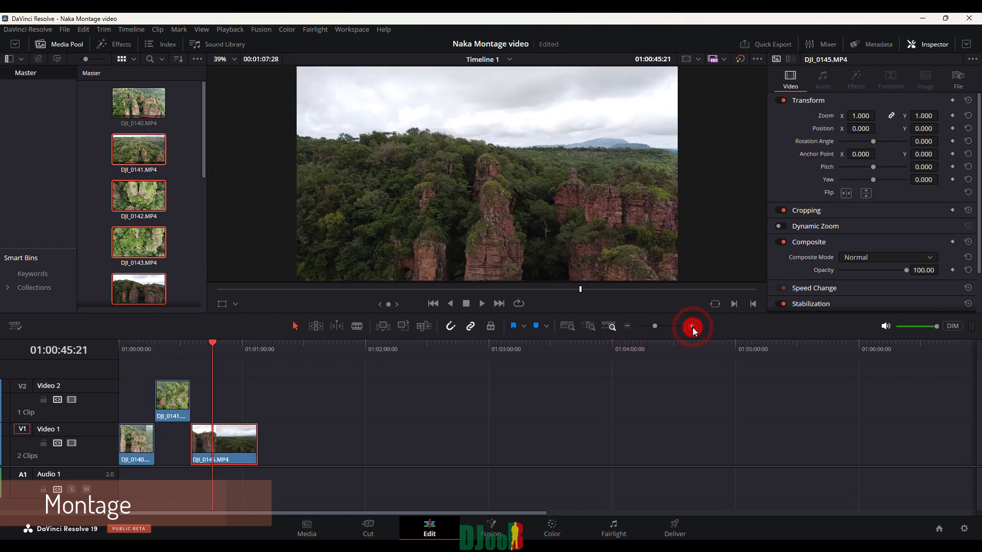
{"action": "left_click", "coordinate": [691, 326]}
{"action": "left_click", "coordinate": [691, 326]}
{"action": "left_click_drag", "start_coordinate": [318, 400], "coordinate": [660, 400]}
{"action": "left_click_drag", "start_coordinate": [502, 437], "coordinate": [355, 402]}
{"action": "left_click_drag", "start_coordinate": [670, 402], "coordinate": [595, 450]}
Step: Scrub through the assembled timeline from start to end and add a marker at 01:01:00:00
{"action": "left_click_drag", "start_coordinate": [225, 349], "coordinate": [113, 360]}
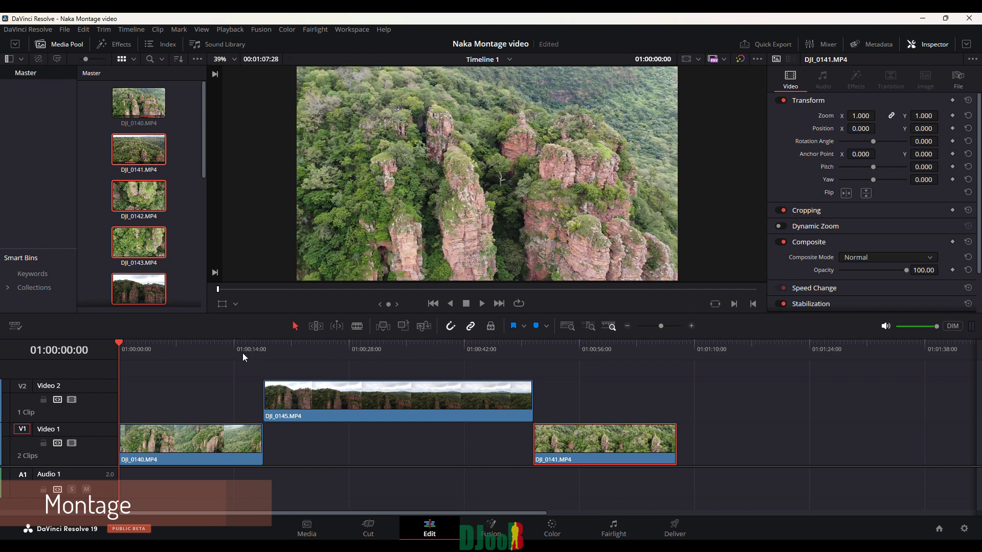
{"action": "left_click_drag", "start_coordinate": [244, 347], "coordinate": [677, 363]}
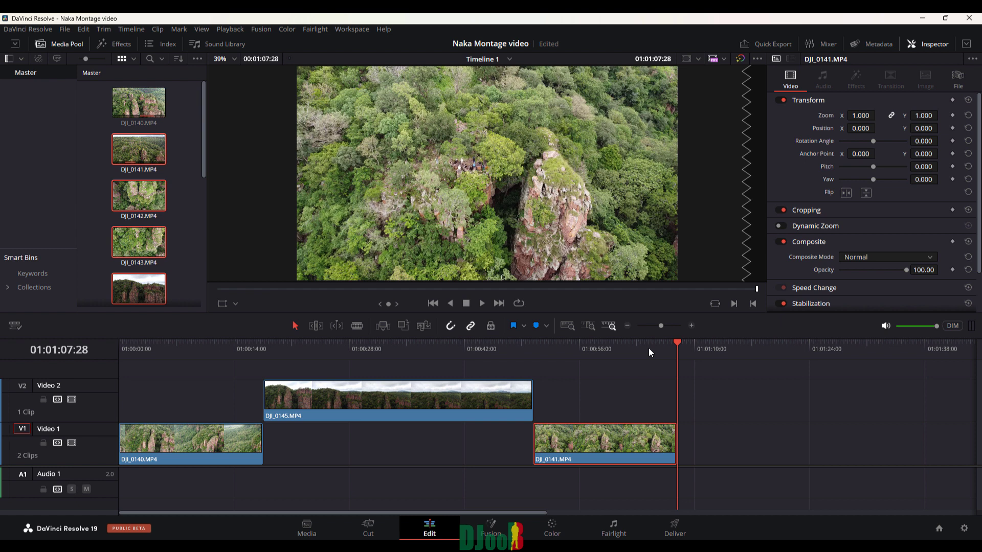
{"action": "left_click_drag", "start_coordinate": [646, 345], "coordinate": [609, 352]}
{"action": "key", "text": "m"}
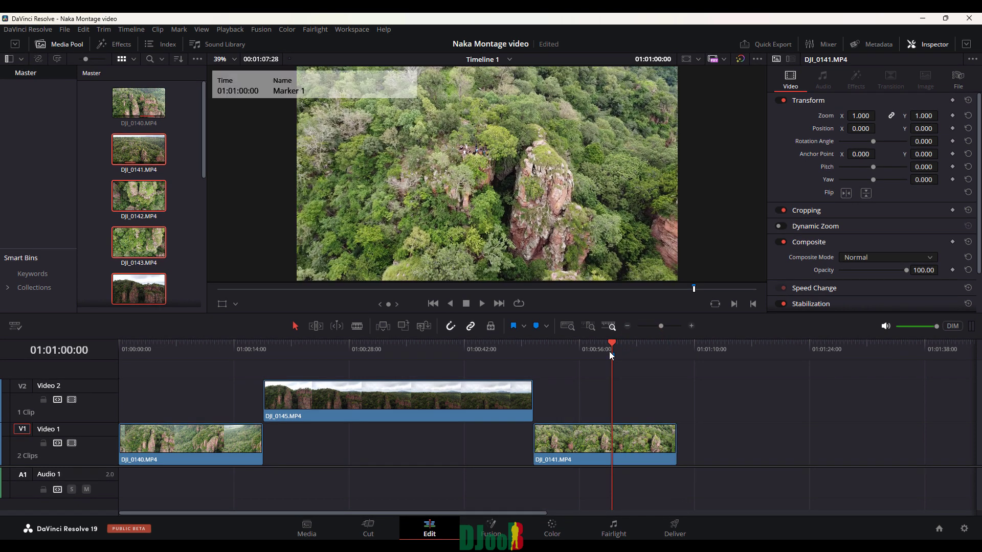
{"action": "left_click_drag", "start_coordinate": [622, 342], "coordinate": [613, 346]}
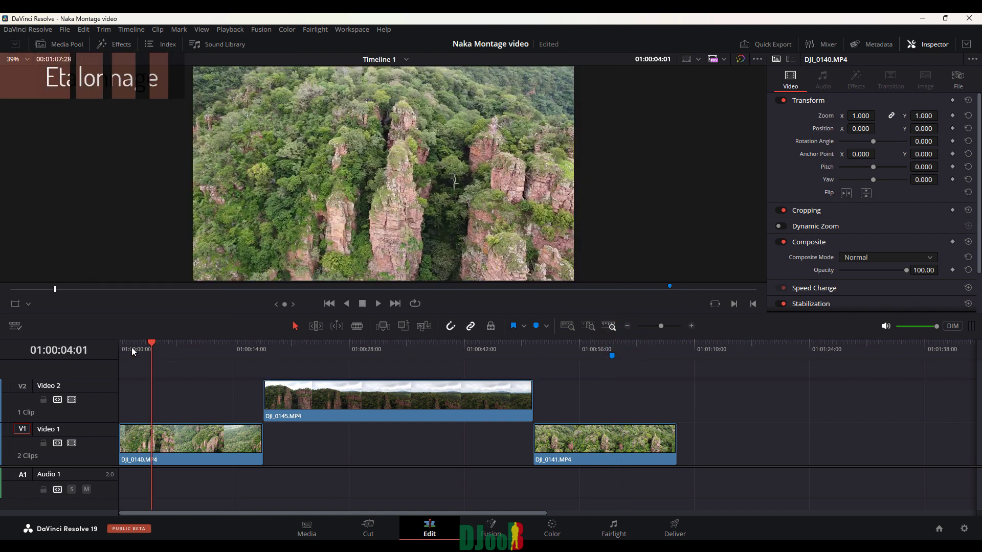
Step: Move DJI_0145.MP4 down to Video 1 between DJI_0140.MP4 and DJI_0141.MP4, and enlarge the viewer for checking the picture
{"action": "left_click_drag", "start_coordinate": [321, 405], "coordinate": [320, 448]}
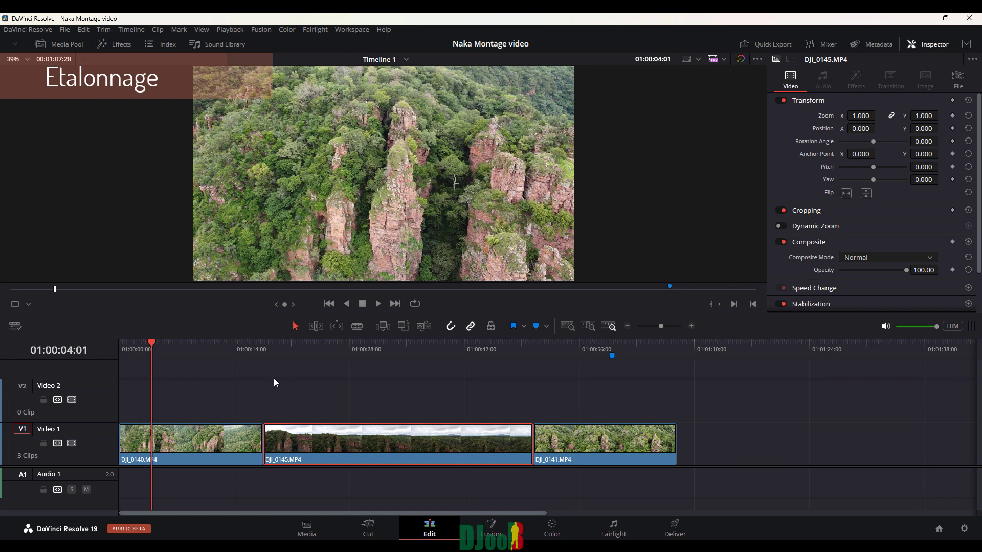
{"action": "left_click", "coordinate": [211, 348]}
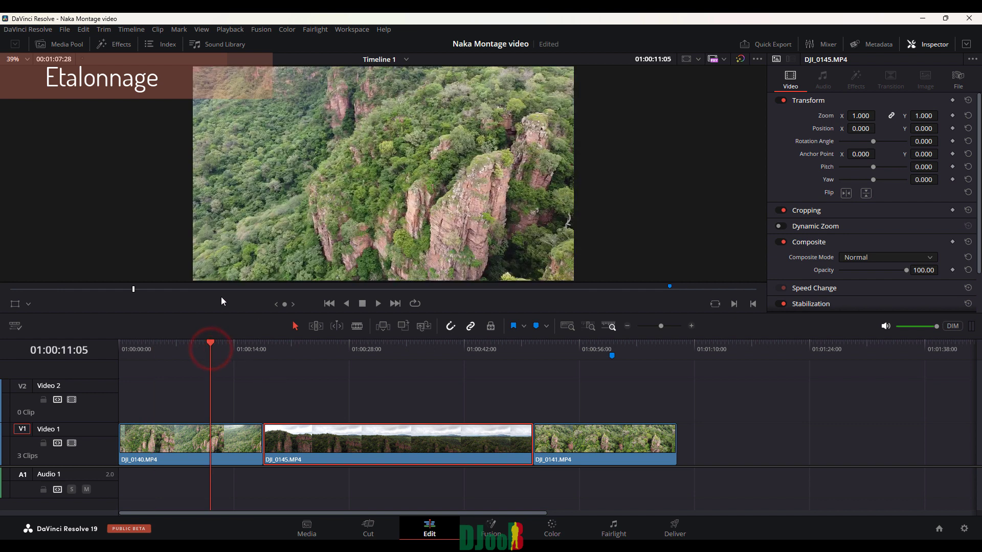
{"action": "left_click_drag", "start_coordinate": [216, 315], "coordinate": [212, 424]}
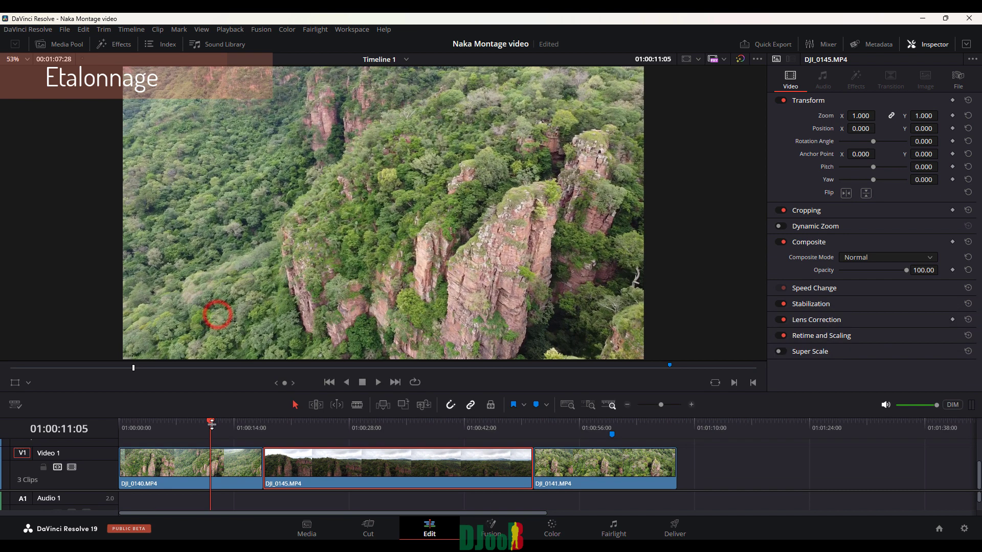
Step: Compare the colours of the three clips by sampling frames along the timeline
{"action": "left_click", "coordinate": [355, 438]}
{"action": "left_click", "coordinate": [460, 435]}
{"action": "left_click", "coordinate": [598, 433]}
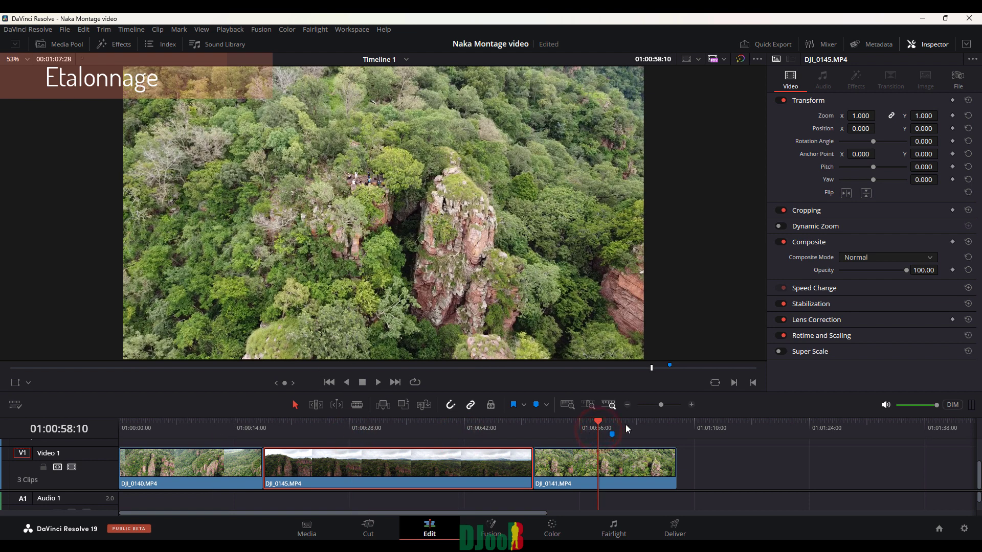
{"action": "left_click", "coordinate": [563, 425]}
{"action": "left_click", "coordinate": [254, 425]}
{"action": "left_click_drag", "start_coordinate": [259, 429], "coordinate": [334, 435]}
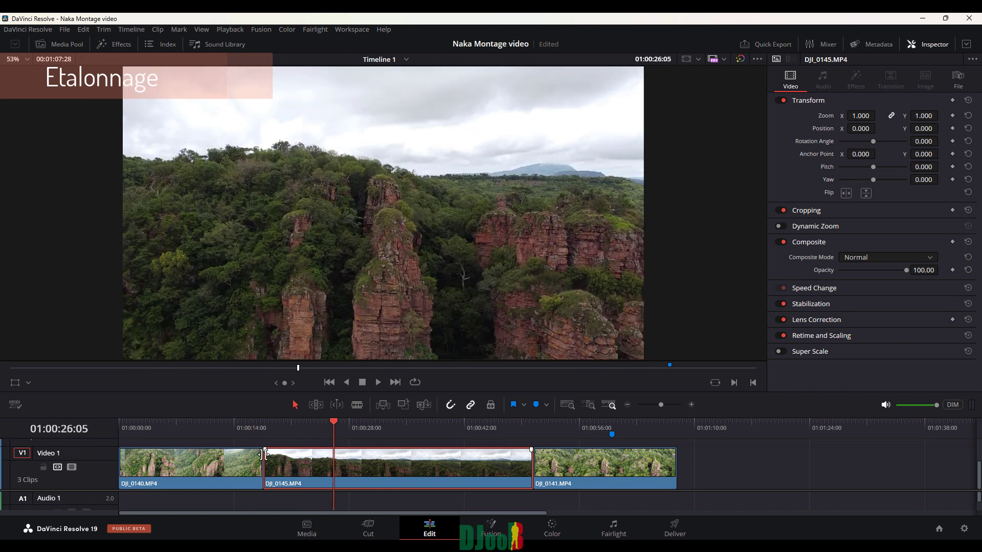
Step: Select the cut between DJI_0140.MP4 and DJI_0145.MP4 at 01:00:17:18 and browse the available video transitions
{"action": "left_click", "coordinate": [267, 431]}
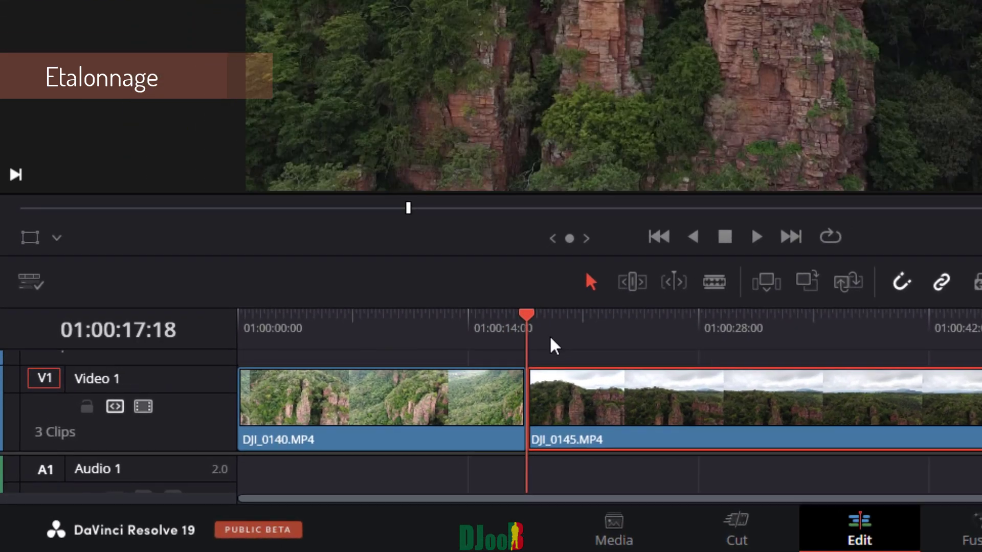
{"action": "left_click_drag", "start_coordinate": [555, 347], "coordinate": [543, 347]}
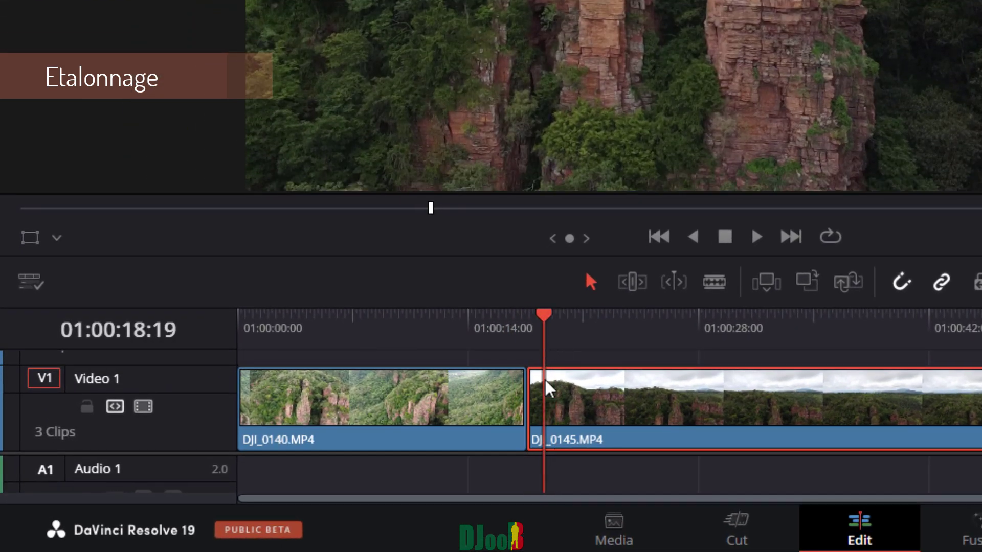
{"action": "scroll", "coordinate": [527, 406], "scroll_direction": "up", "scroll_amount": 5}
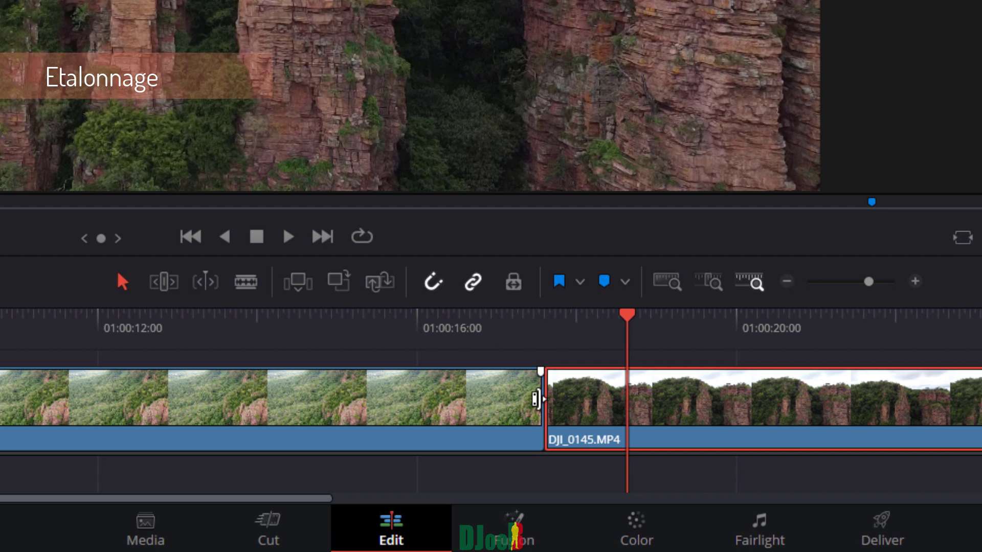
{"action": "left_click", "coordinate": [979, 406]}
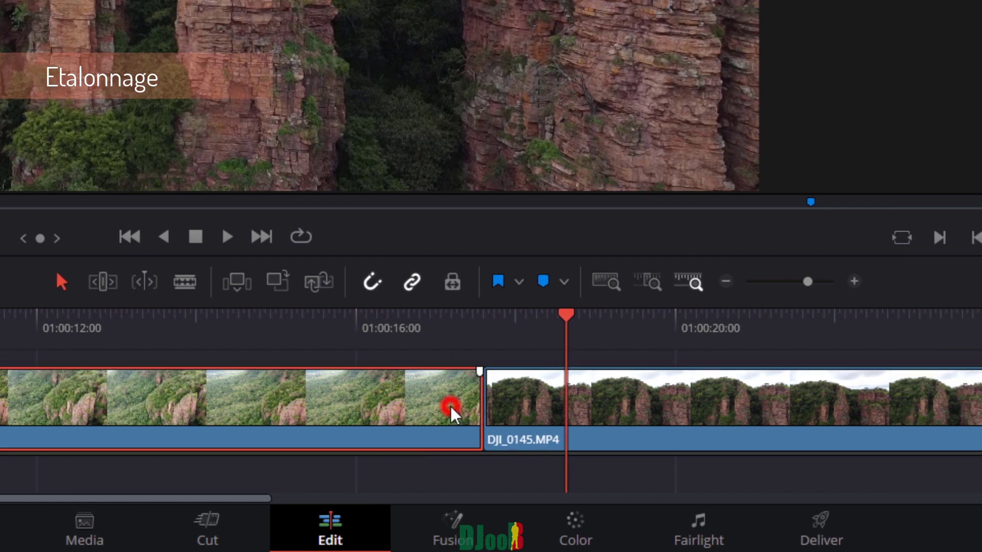
{"action": "left_click", "coordinate": [552, 391]}
{"action": "left_click", "coordinate": [483, 396]}
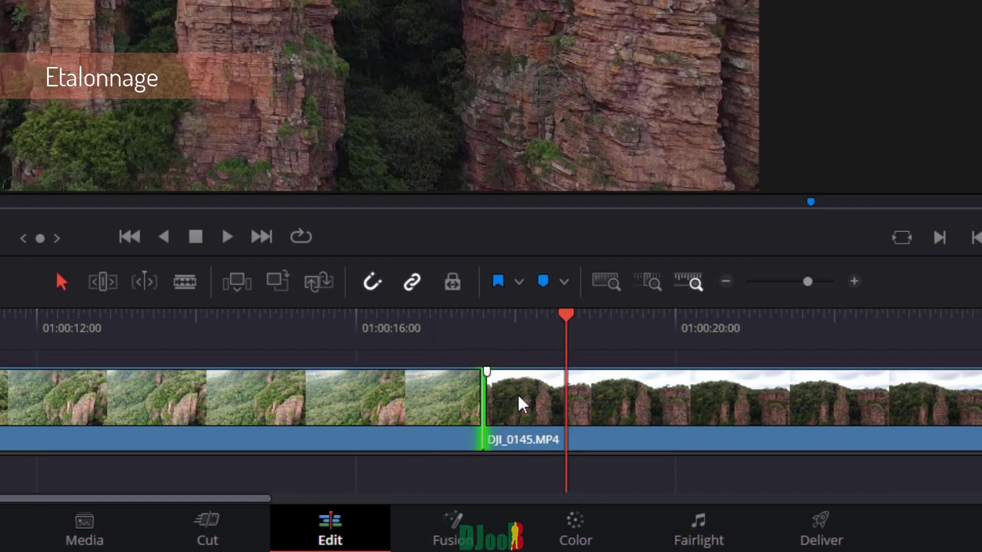
{"action": "left_click", "coordinate": [483, 327]}
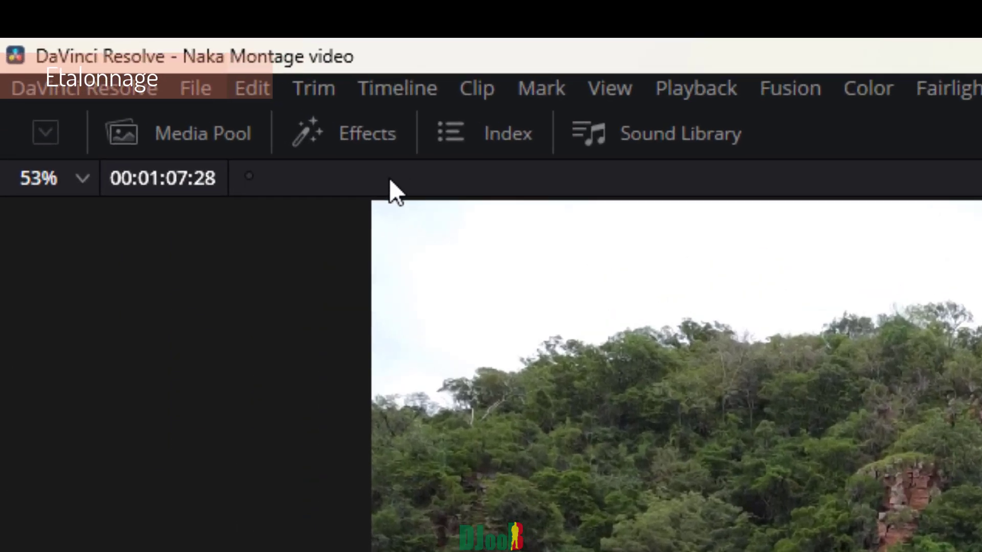
{"action": "left_click", "coordinate": [114, 48]}
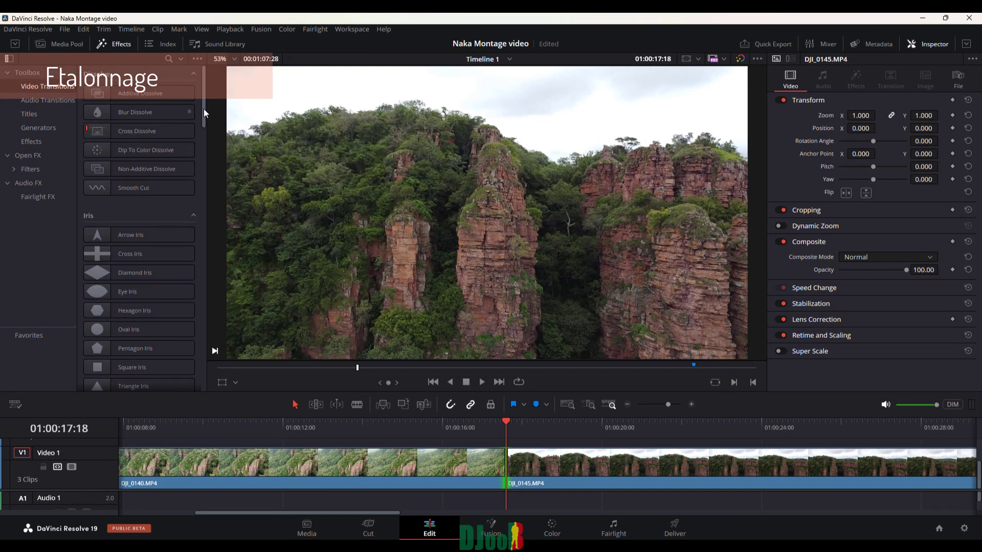
{"action": "mouse_move", "coordinate": [205, 112]}
{"action": "left_mouse_down"}
{"action": "mouse_move", "coordinate": [207, 379]}
{"action": "mouse_move", "coordinate": [207, 203]}
{"action": "mouse_move", "coordinate": [222, 108]}
{"action": "left_mouse_up"}
Step: Compare frames of DJI_0140.MP4, DJI_0145.MP4 and DJI_0141.MP4 across the whole timeline for differences in brightness and colour
{"action": "left_click", "coordinate": [567, 405]}
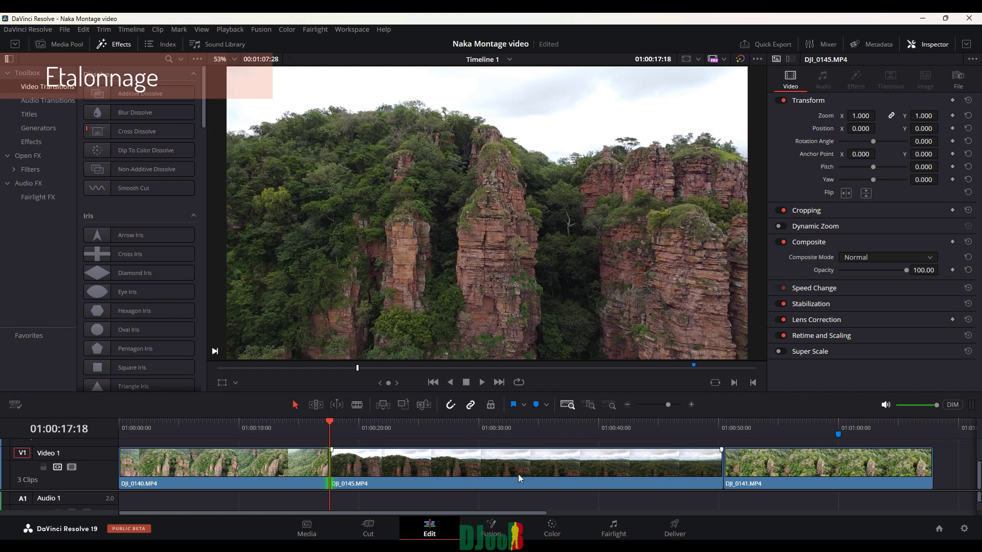
{"action": "mouse_move", "coordinate": [430, 428]}
{"action": "left_mouse_down"}
{"action": "mouse_move", "coordinate": [459, 422]}
{"action": "mouse_move", "coordinate": [237, 431]}
{"action": "mouse_move", "coordinate": [430, 434]}
{"action": "left_mouse_up"}
{"action": "left_click", "coordinate": [291, 425]}
{"action": "left_click", "coordinate": [444, 427]}
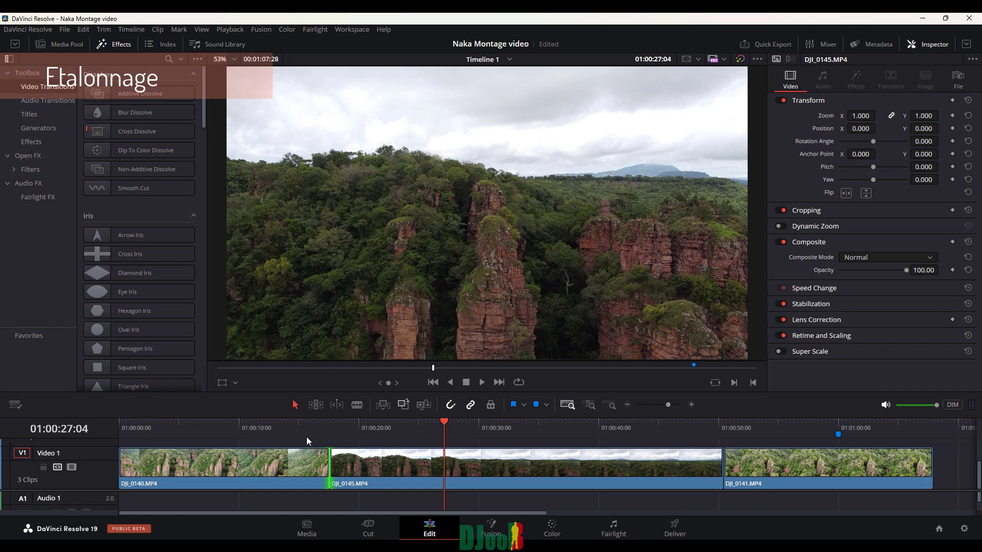
{"action": "left_click", "coordinate": [278, 426]}
{"action": "left_click", "coordinate": [358, 431]}
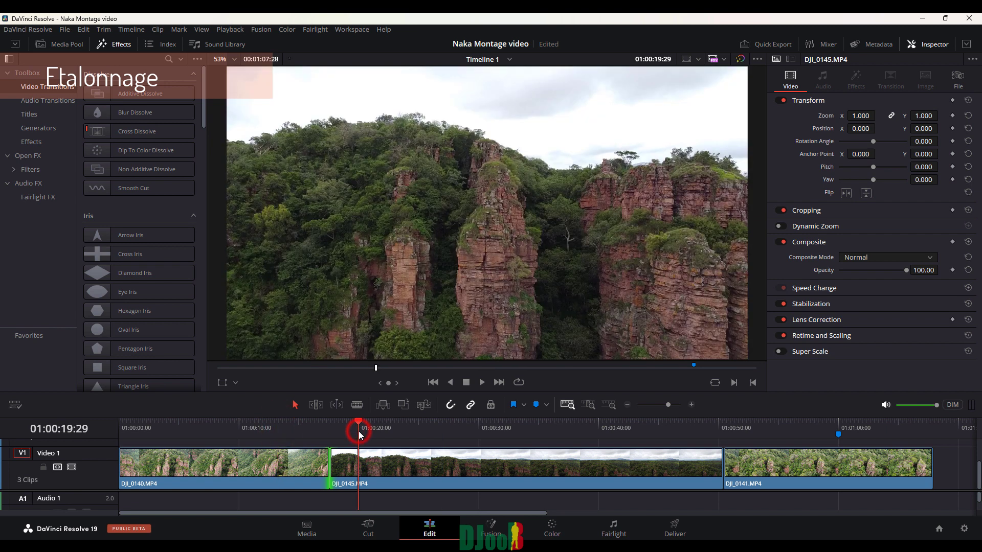
{"action": "left_click", "coordinate": [783, 426]}
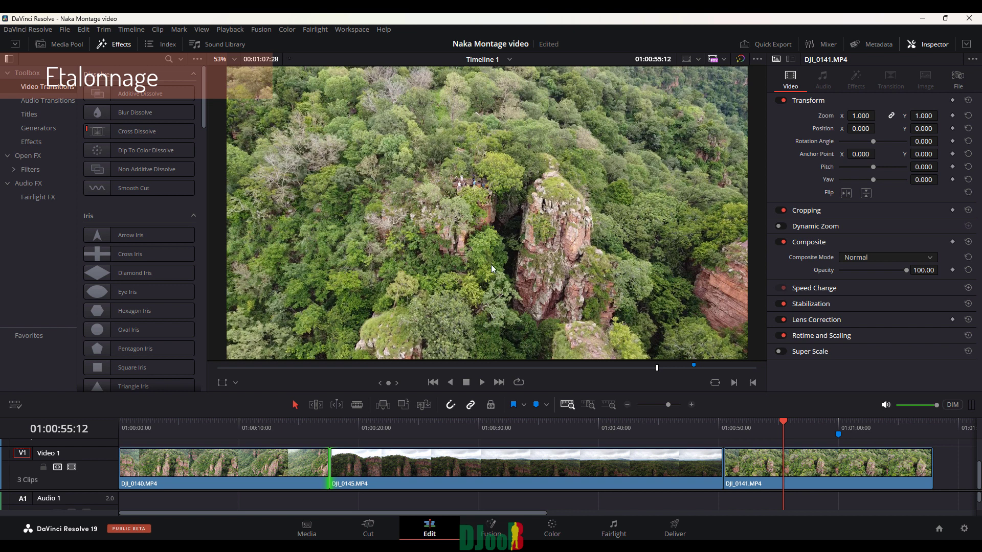
Step: Go to 01:00:25:11, select DJI_0145.MP4 and open it on the Color page
{"action": "left_click", "coordinate": [423, 427]}
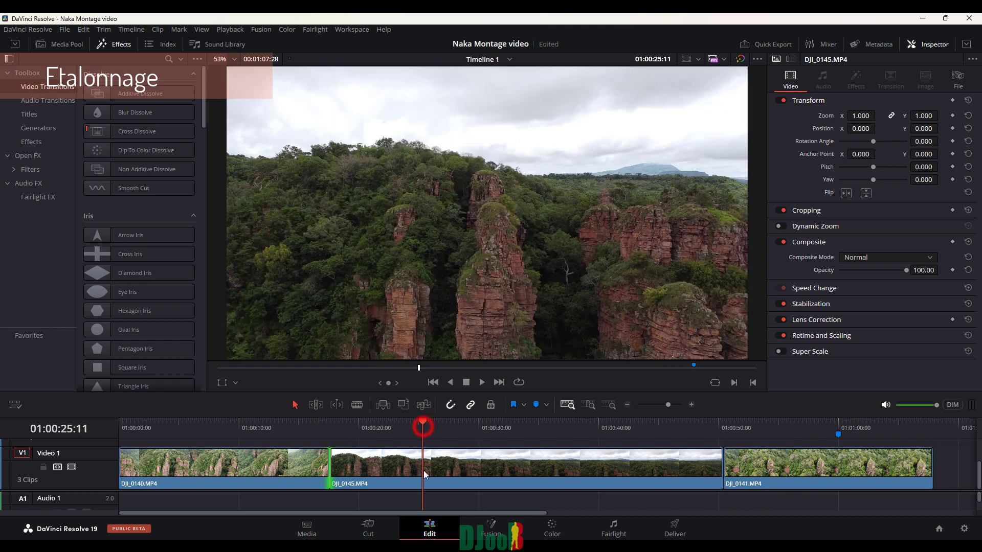
{"action": "left_click", "coordinate": [388, 468]}
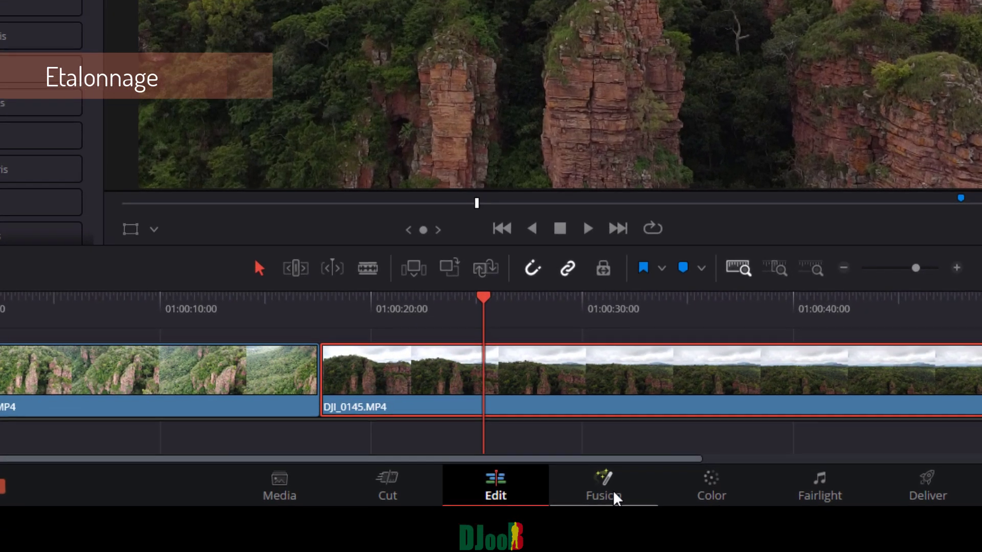
{"action": "left_click", "coordinate": [708, 480]}
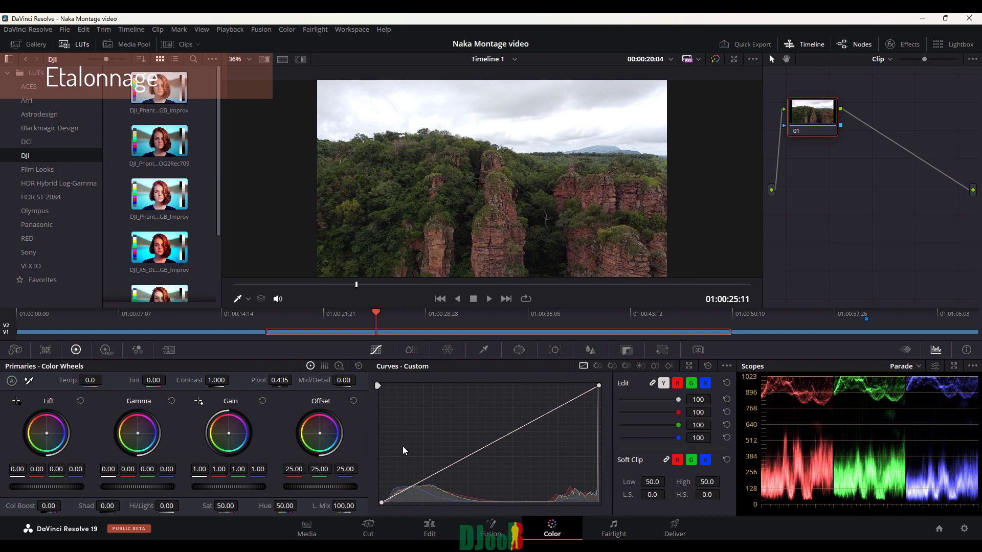
Step: Browse the ACES, Arri, Astrodesign, Blackmagic Design and DJI LUTs on DJI_0145.MP4, and view DJI_0140.MP4 at 01:00:13:02
{"action": "left_click", "coordinate": [30, 87]}
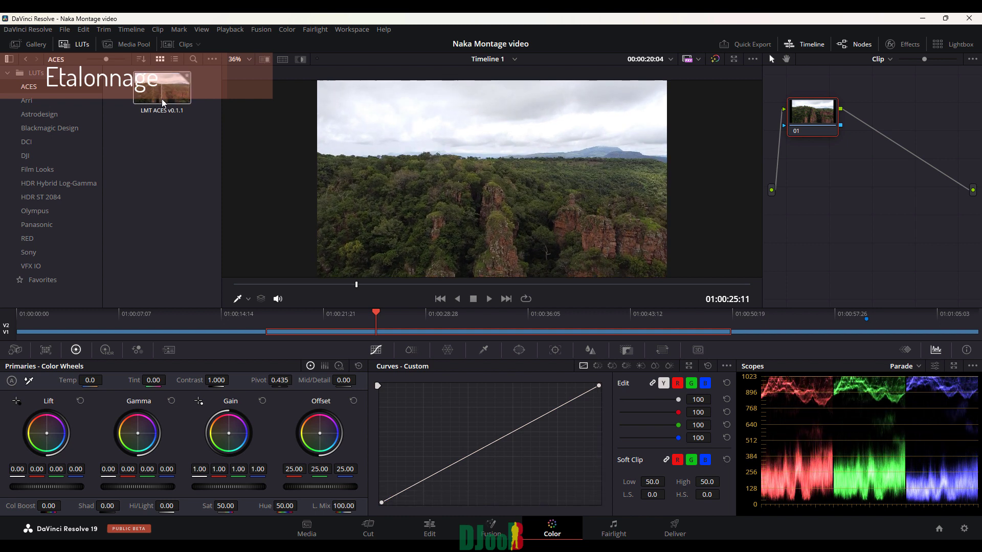
{"action": "left_click", "coordinate": [28, 100]}
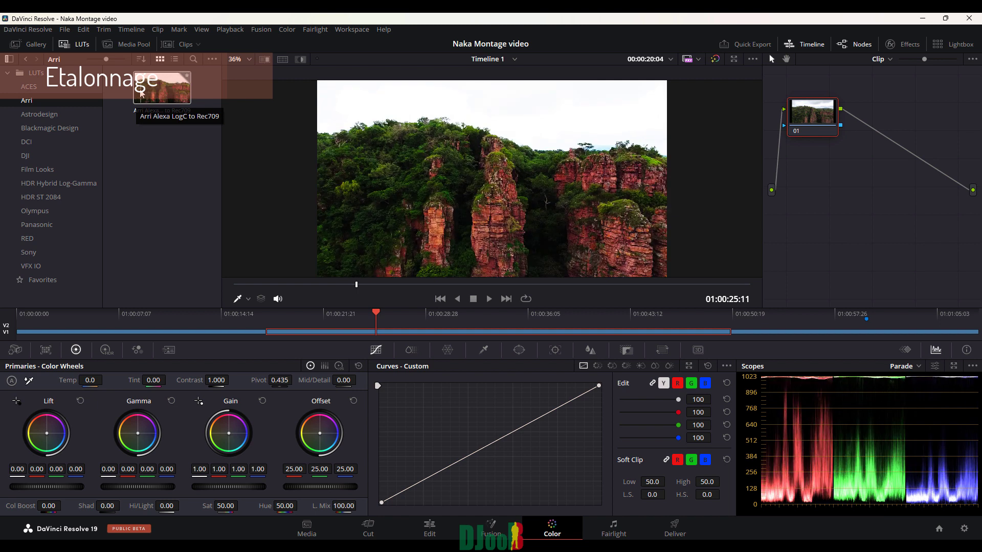
{"action": "left_click", "coordinate": [77, 114]}
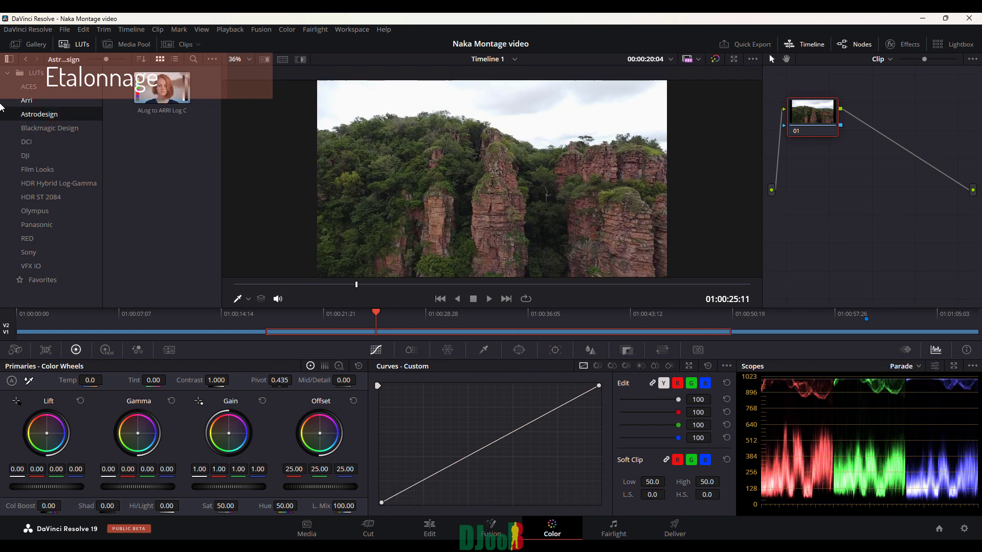
{"action": "left_click", "coordinate": [35, 130]}
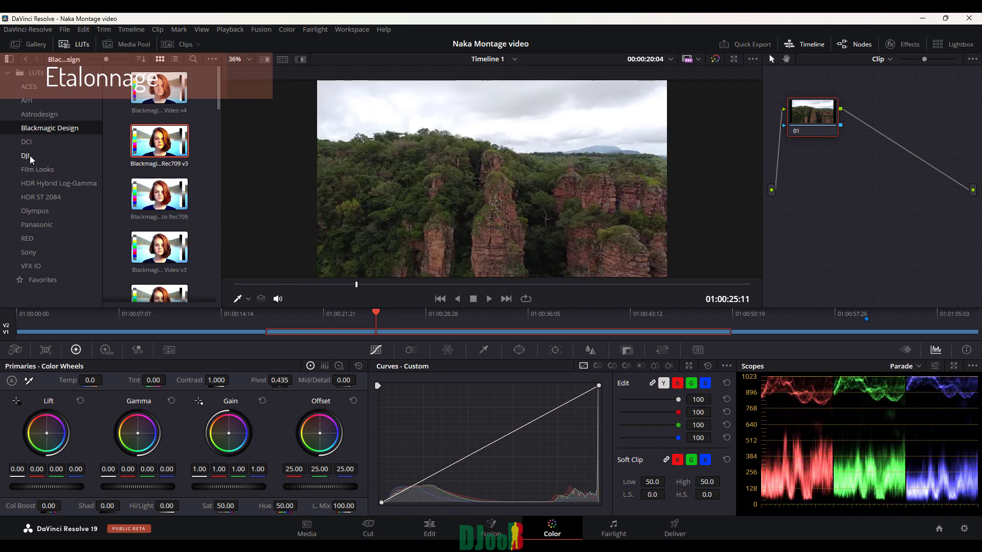
{"action": "left_click", "coordinate": [29, 157]}
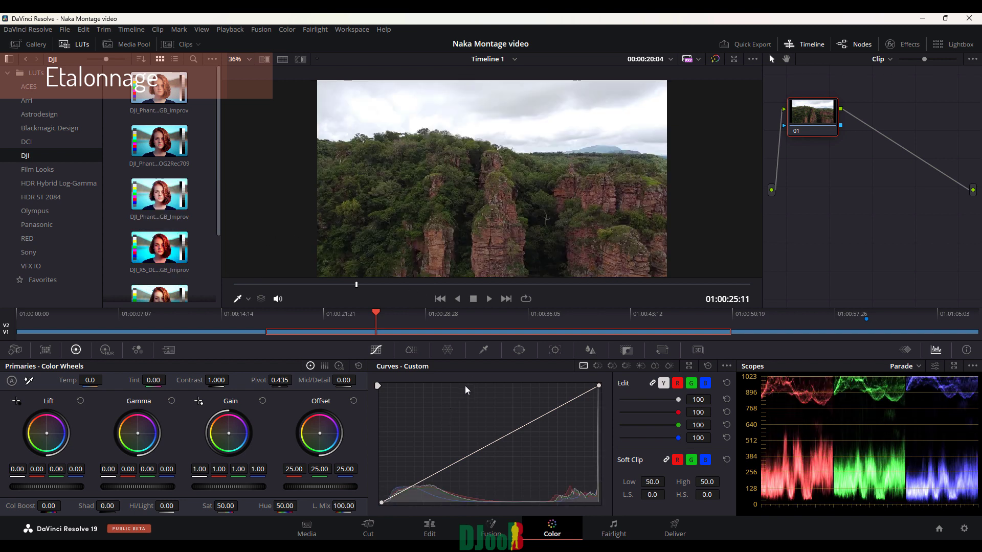
{"action": "left_click", "coordinate": [201, 313]}
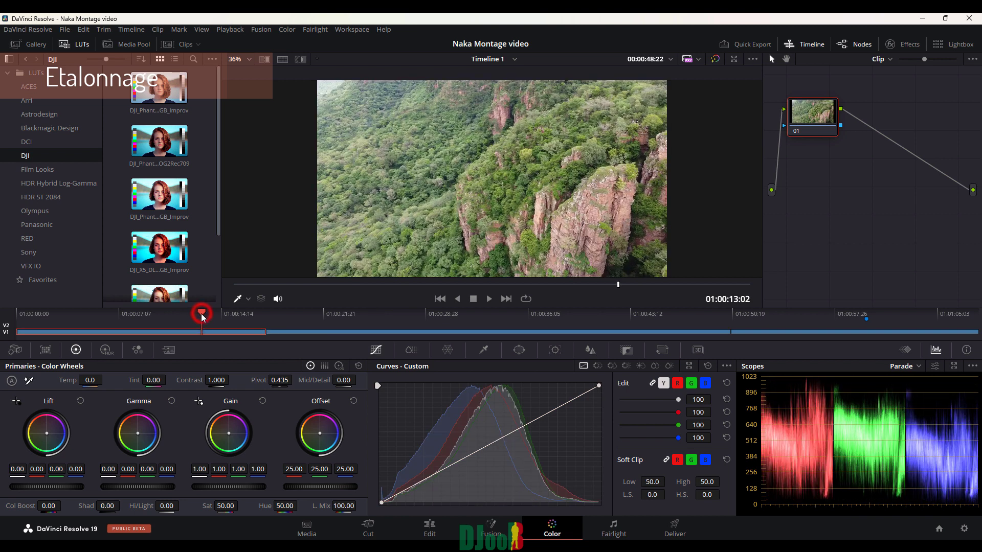
Step: At 01:00:26:25 on DJI_0145.MP4, set the HDR wheels' exposure to 0.06 for Shadow, 0.16 for Global and -0.28 for Light
{"action": "left_click", "coordinate": [352, 319]}
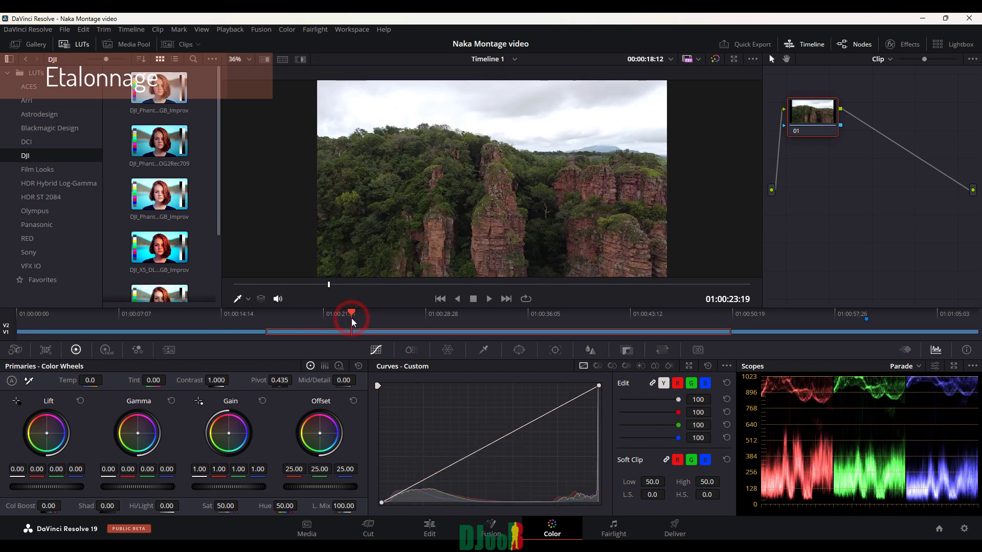
{"action": "left_click", "coordinate": [235, 313]}
{"action": "left_click", "coordinate": [397, 315]}
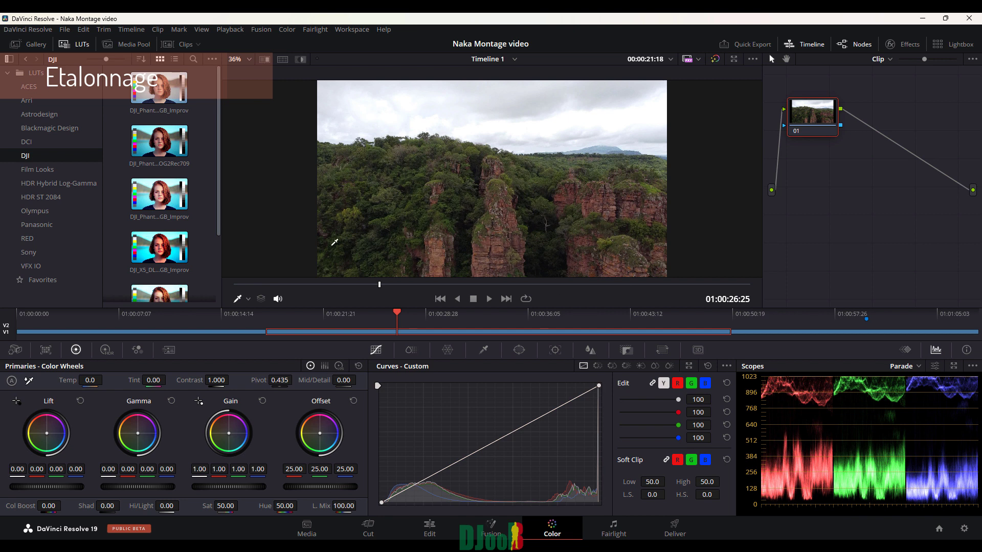
{"action": "left_click", "coordinate": [106, 350]}
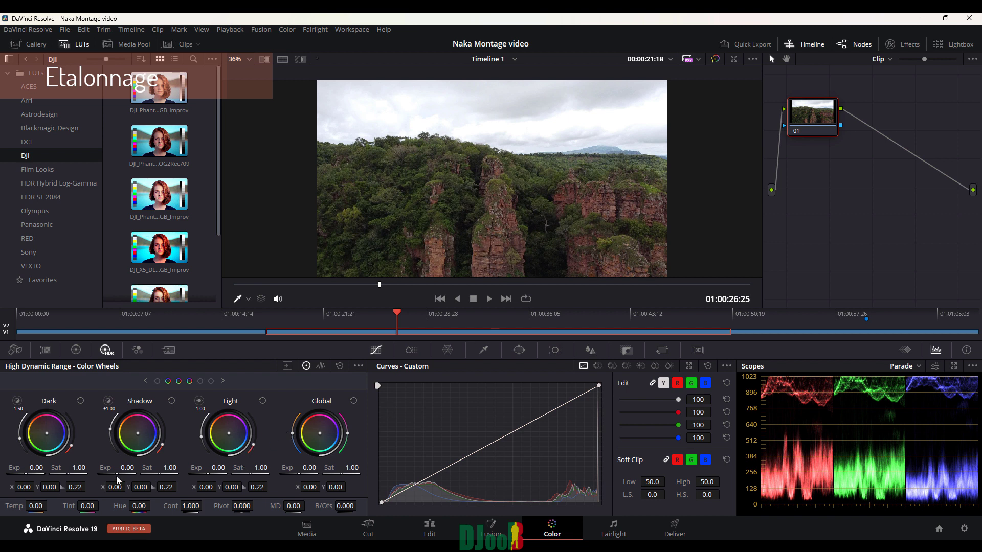
{"action": "left_click_drag", "start_coordinate": [116, 476], "coordinate": [118, 476]}
{"action": "left_click_drag", "start_coordinate": [300, 474], "coordinate": [313, 475]}
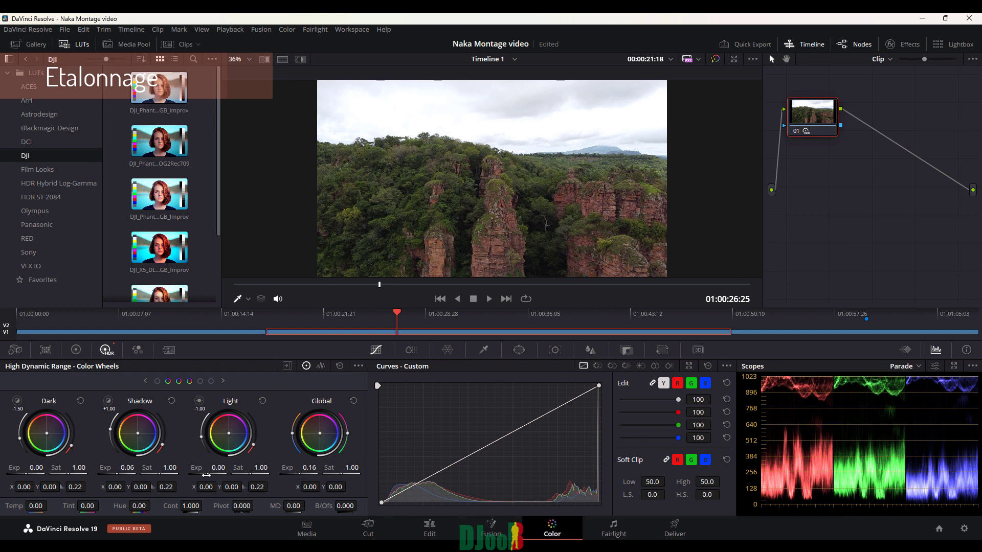
{"action": "left_click_drag", "start_coordinate": [207, 474], "coordinate": [197, 474]}
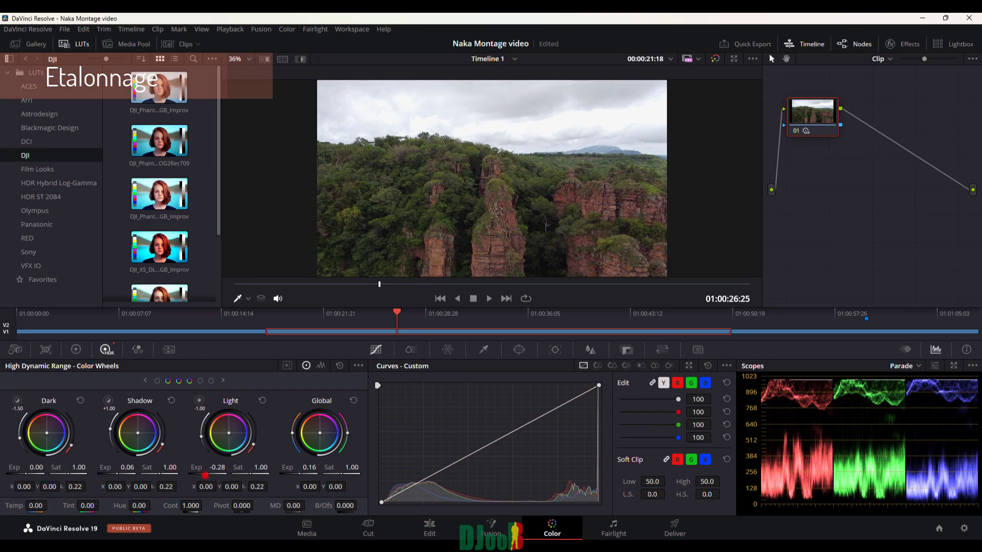
Step: Try HDR Light exposures of 0.34, -0.57 and 2.80, settle on -0.30, and set Shadow exposure to 0.10
{"action": "mouse_move", "coordinate": [205, 475]}
{"action": "left_mouse_down"}
{"action": "mouse_move", "coordinate": [228, 475]}
{"action": "mouse_move", "coordinate": [218, 476]}
{"action": "left_mouse_up"}
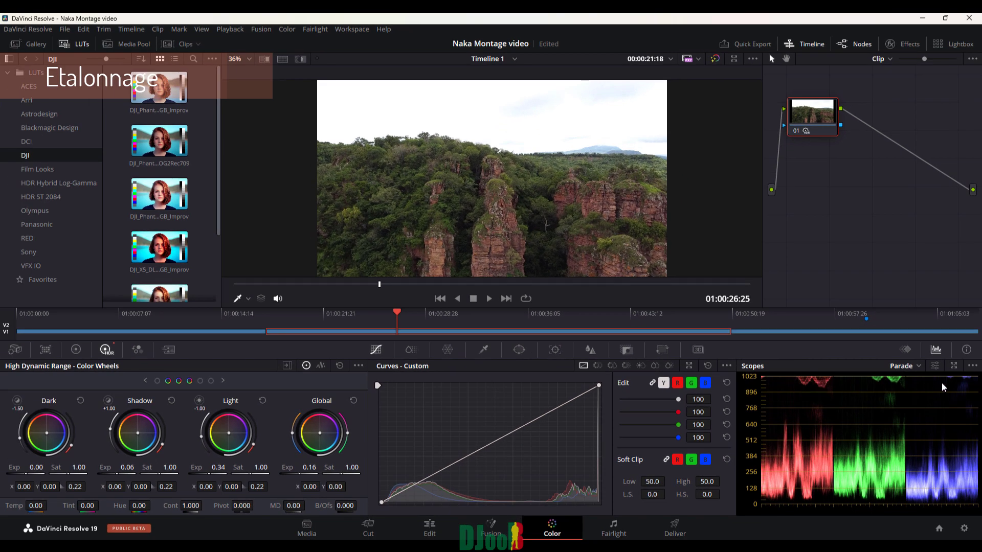
{"action": "left_click_drag", "start_coordinate": [210, 474], "coordinate": [164, 468]}
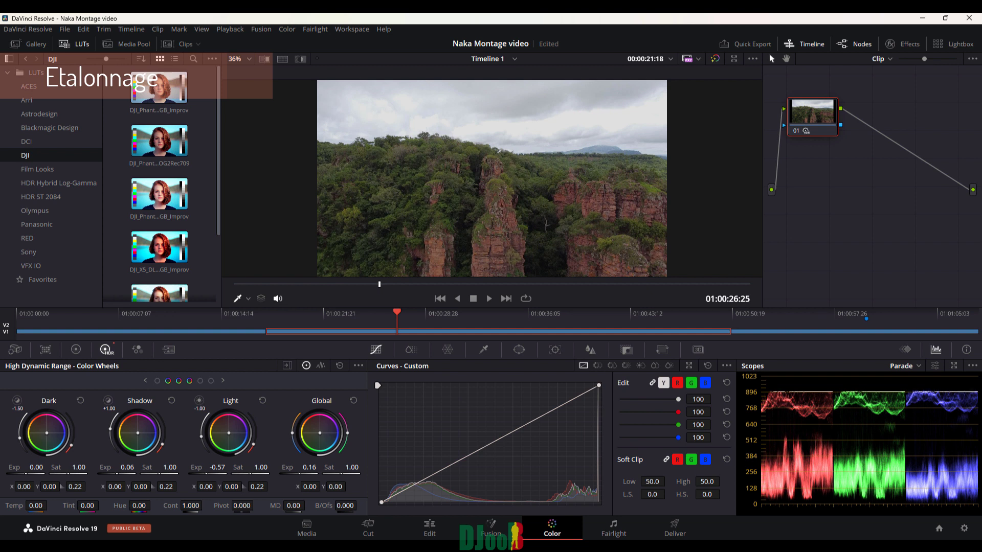
{"action": "left_click_drag", "start_coordinate": [164, 468], "coordinate": [299, 467]}
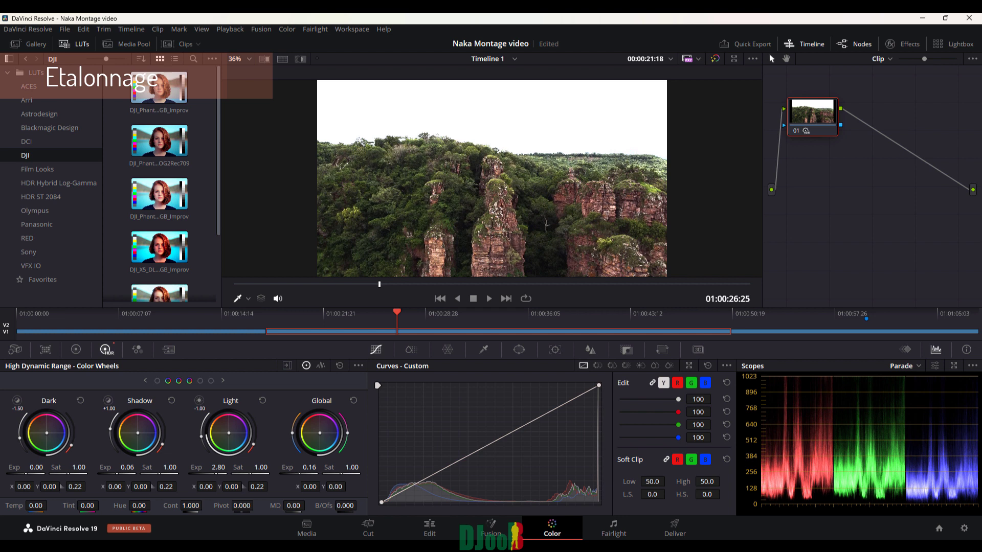
{"action": "left_click_drag", "start_coordinate": [329, 467], "coordinate": [171, 467]}
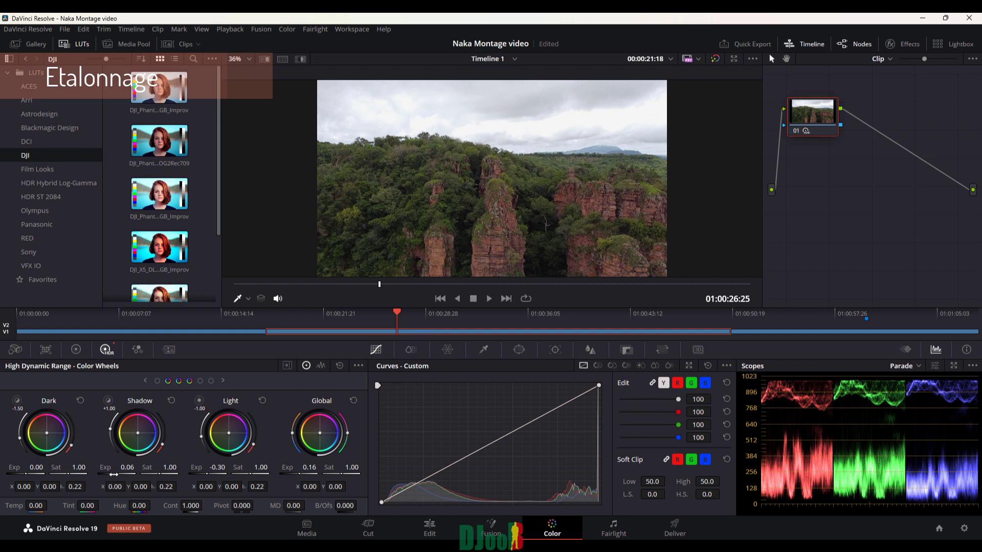
{"action": "left_click_drag", "start_coordinate": [115, 474], "coordinate": [117, 475]}
Step: Move the custom curve's white point inward and set HDR Light exposure to -1.19, trying and resetting a Dark exposure of -0.45
{"action": "left_click", "coordinate": [75, 350]}
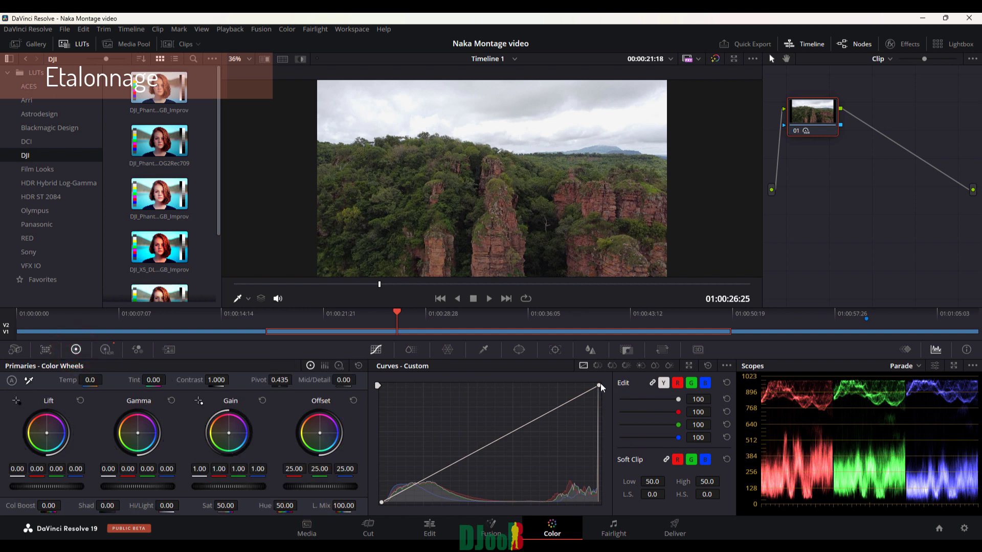
{"action": "left_click_drag", "start_coordinate": [600, 383], "coordinate": [538, 377]}
{"action": "left_click_drag", "start_coordinate": [539, 379], "coordinate": [536, 379]}
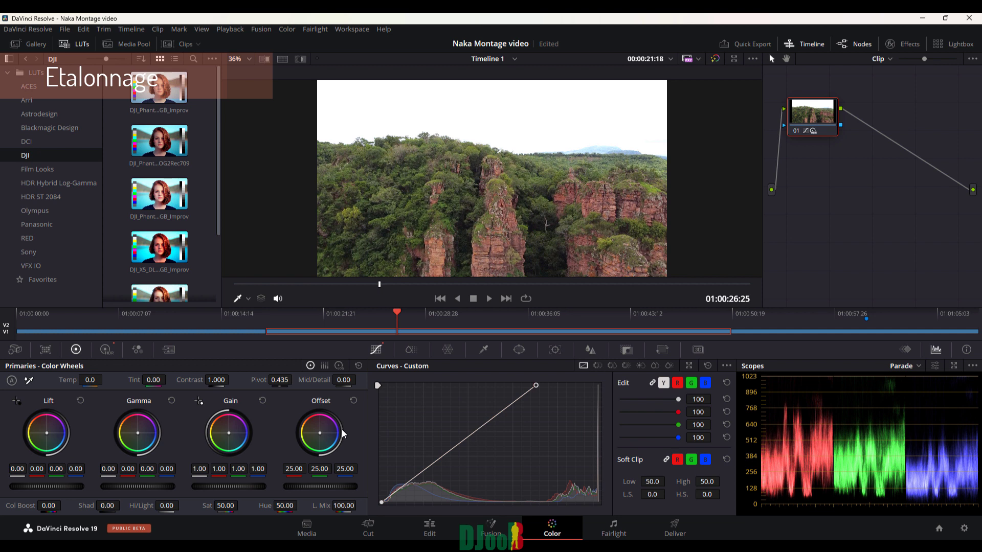
{"action": "left_click", "coordinate": [106, 349]}
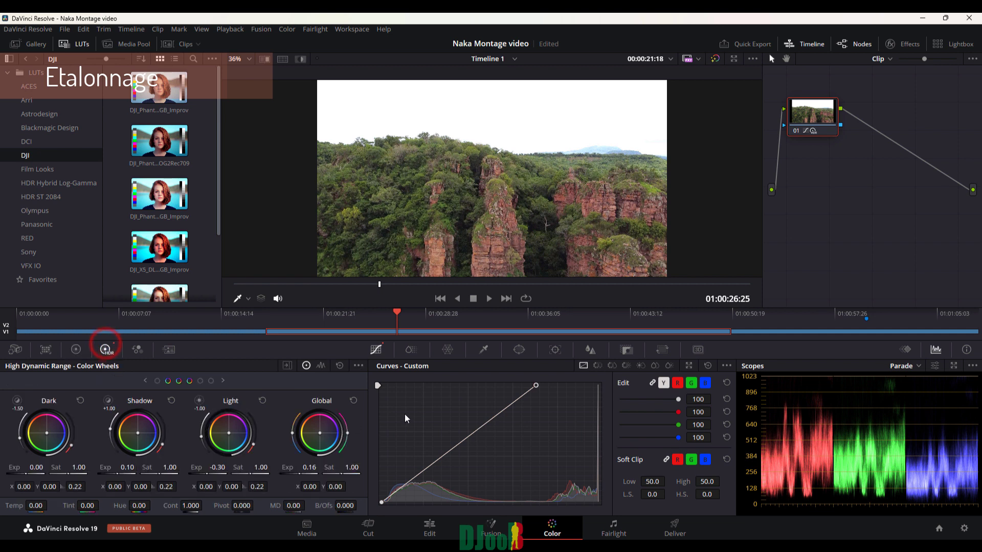
{"action": "left_click_drag", "start_coordinate": [208, 471], "coordinate": [179, 470]}
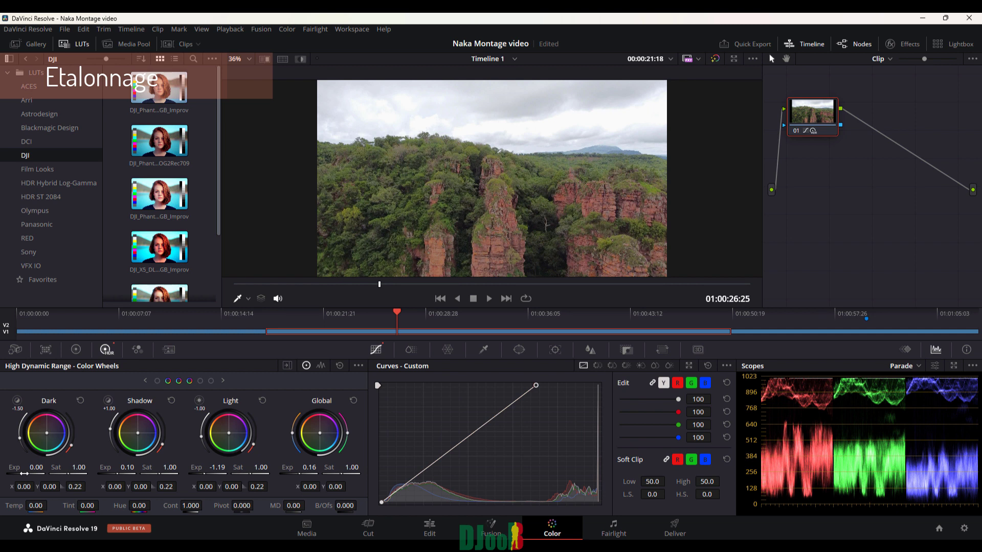
{"action": "left_click_drag", "start_coordinate": [24, 473], "coordinate": [26, 473]}
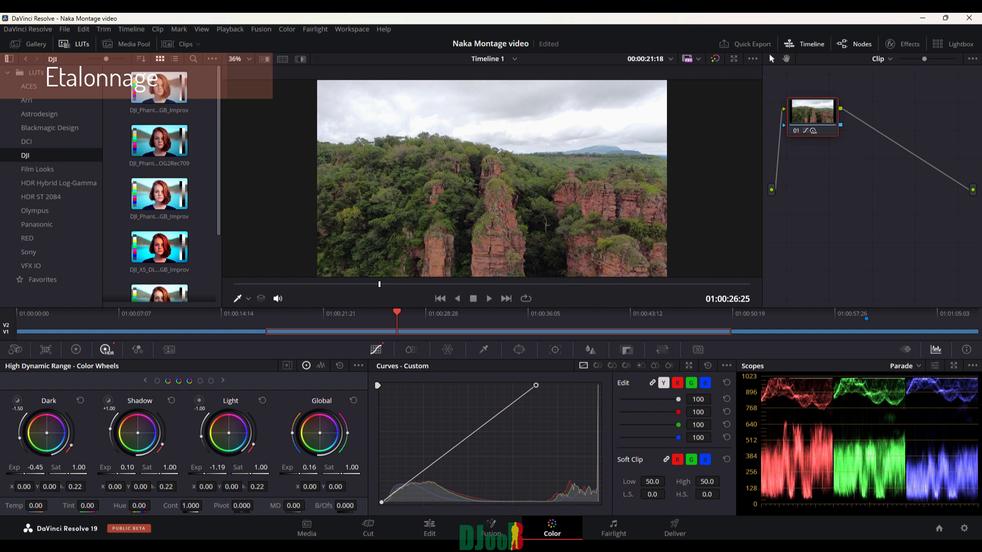
{"action": "left_click", "coordinate": [79, 402]}
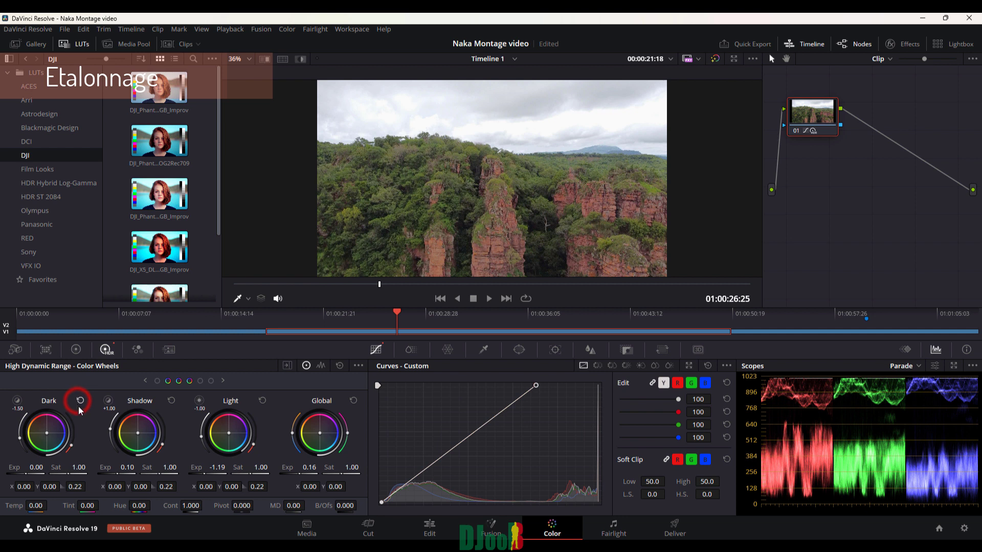
Step: Set the primaries' Contrast to 1.014 and Offset to 22.80, and nudge the custom curve's black point slightly inward
{"action": "left_click", "coordinate": [75, 350]}
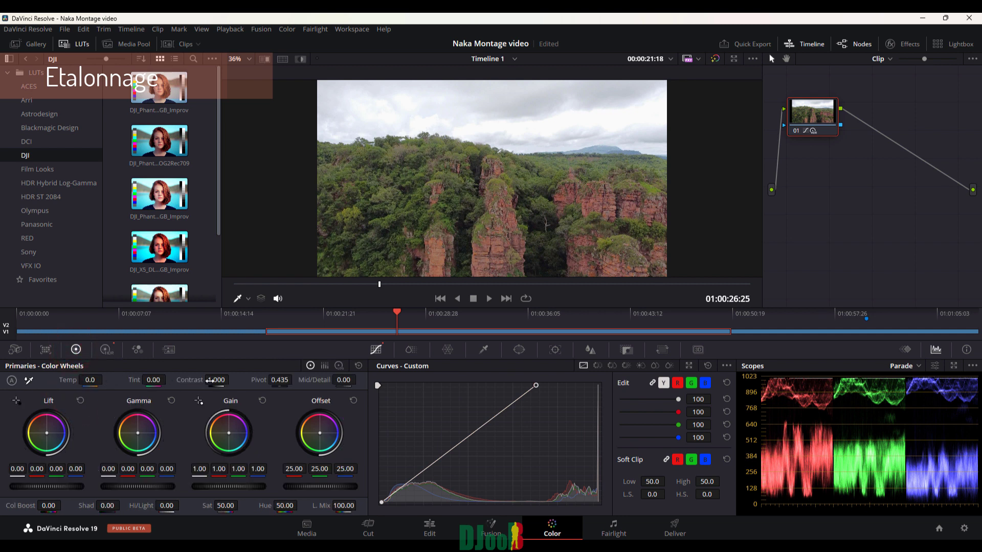
{"action": "left_click_drag", "start_coordinate": [213, 381], "coordinate": [216, 381]}
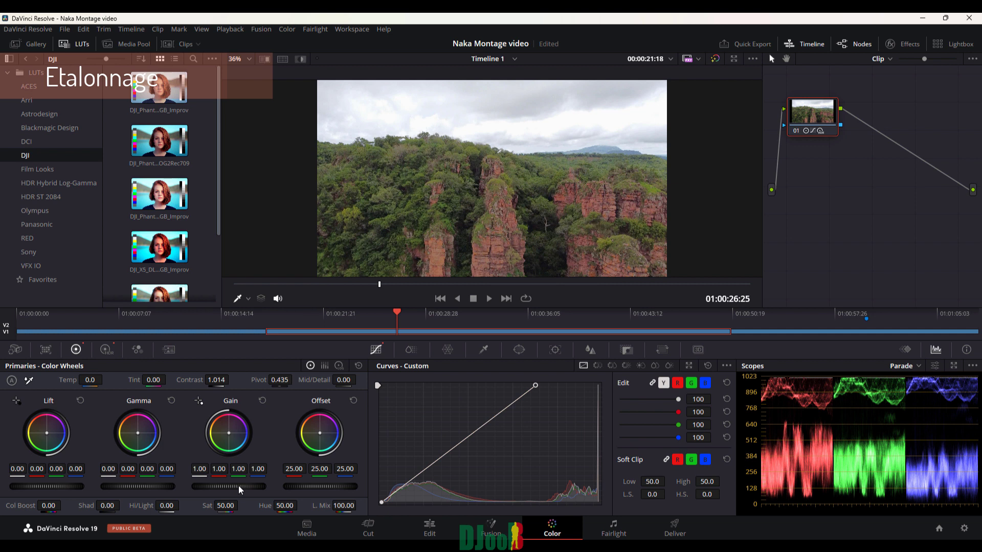
{"action": "left_click_drag", "start_coordinate": [332, 483], "coordinate": [327, 485]}
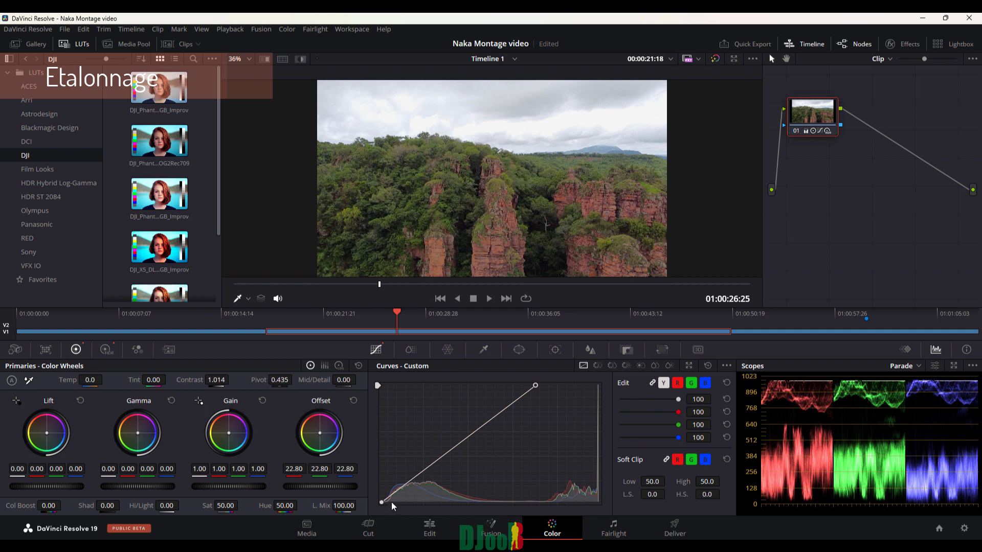
{"action": "mouse_move", "coordinate": [379, 503]}
{"action": "left_mouse_down"}
{"action": "mouse_move", "coordinate": [391, 505]}
{"action": "mouse_move", "coordinate": [383, 502]}
{"action": "left_mouse_up"}
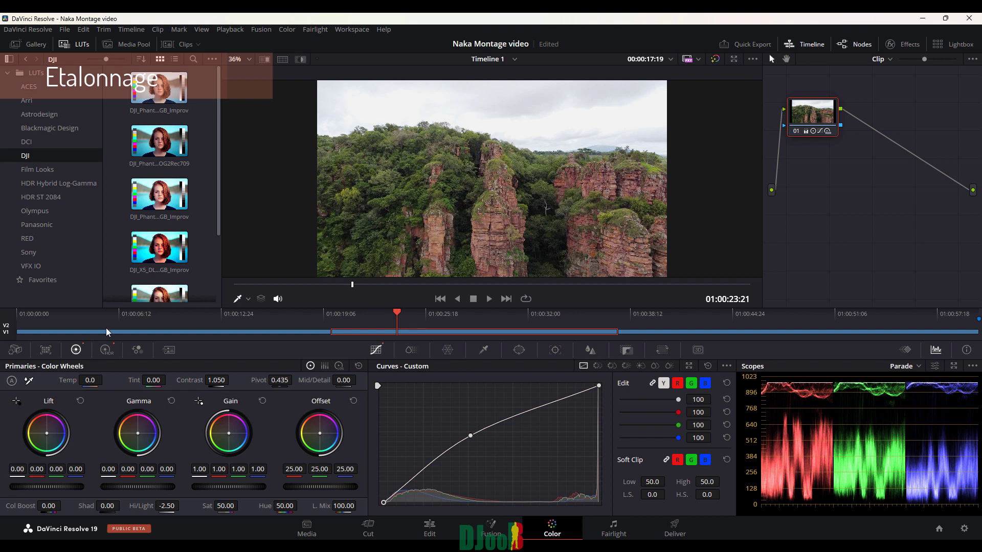
Step: Set the HDR Light wheel's saturation to 0.92 and exposure to -0.30 on DJI_0145.MP4
{"action": "left_click", "coordinate": [111, 348]}
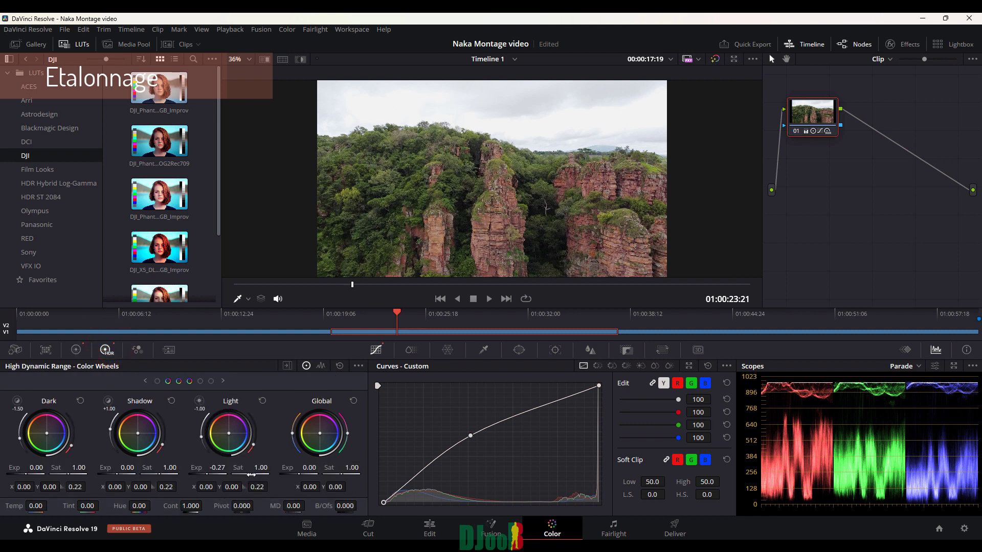
{"action": "left_click_drag", "start_coordinate": [250, 475], "coordinate": [247, 475]}
{"action": "left_click_drag", "start_coordinate": [204, 474], "coordinate": [202, 474]}
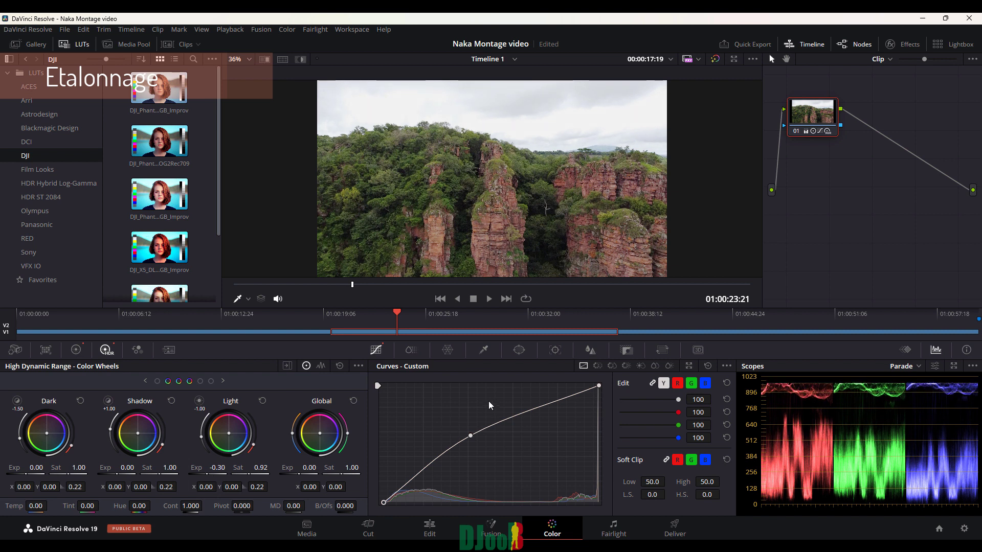
Step: At 01:00:00:00, move the black and white points of DJI_0140.MP4's custom curve slightly inward and add a slightly lowered midpoint
{"action": "left_click_drag", "start_coordinate": [399, 314], "coordinate": [2, 393]}
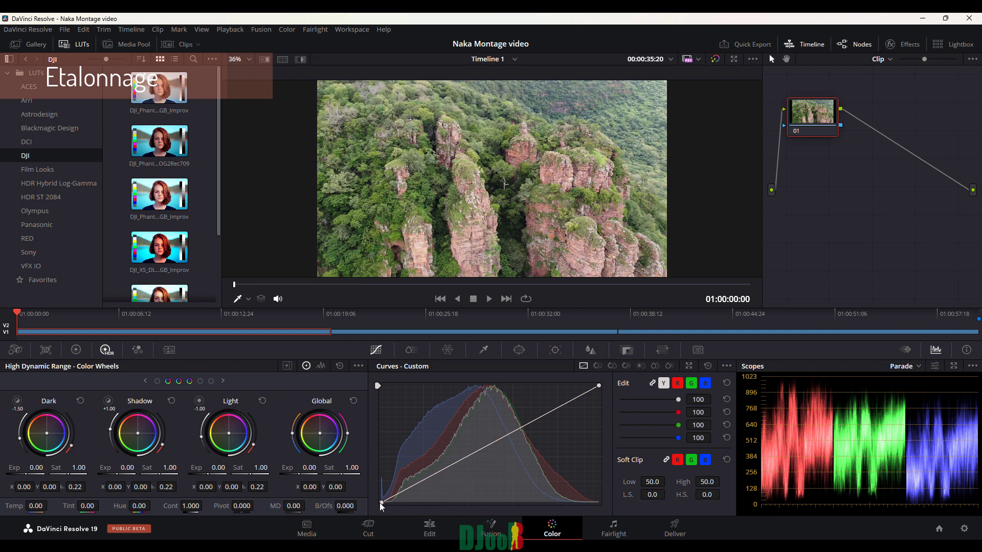
{"action": "left_click_drag", "start_coordinate": [380, 502], "coordinate": [388, 504]}
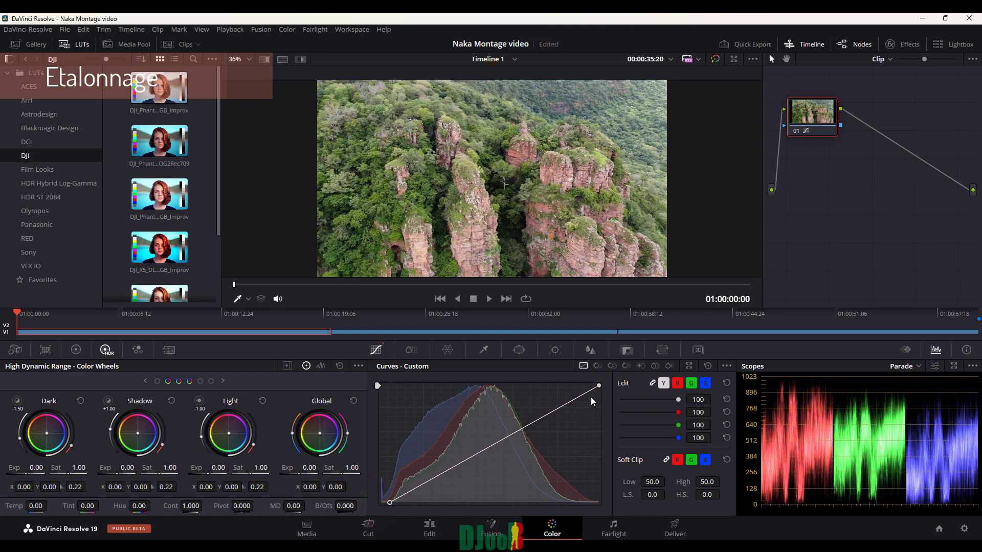
{"action": "left_click_drag", "start_coordinate": [597, 386], "coordinate": [591, 388]}
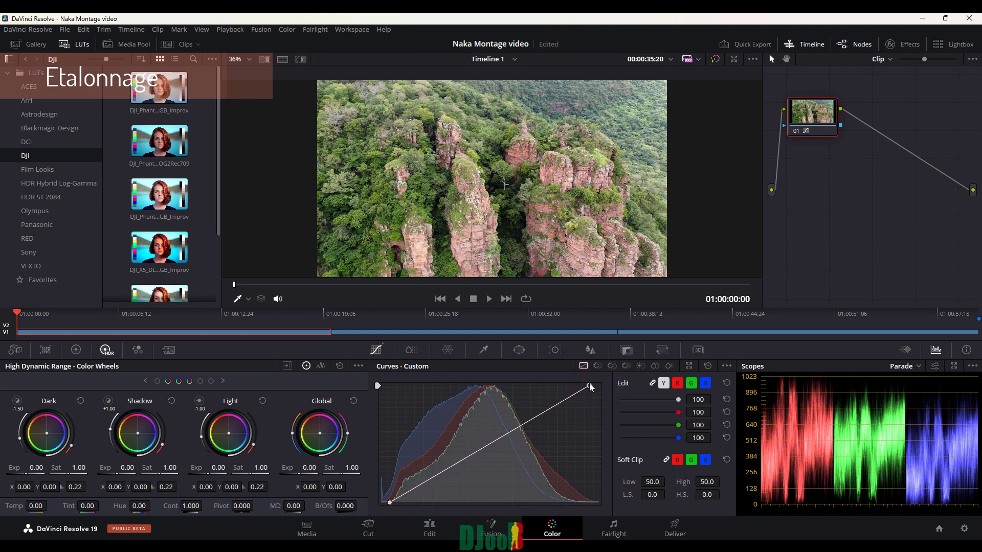
{"action": "left_click", "coordinate": [486, 448]}
{"action": "left_click_drag", "start_coordinate": [488, 450], "coordinate": [490, 453]}
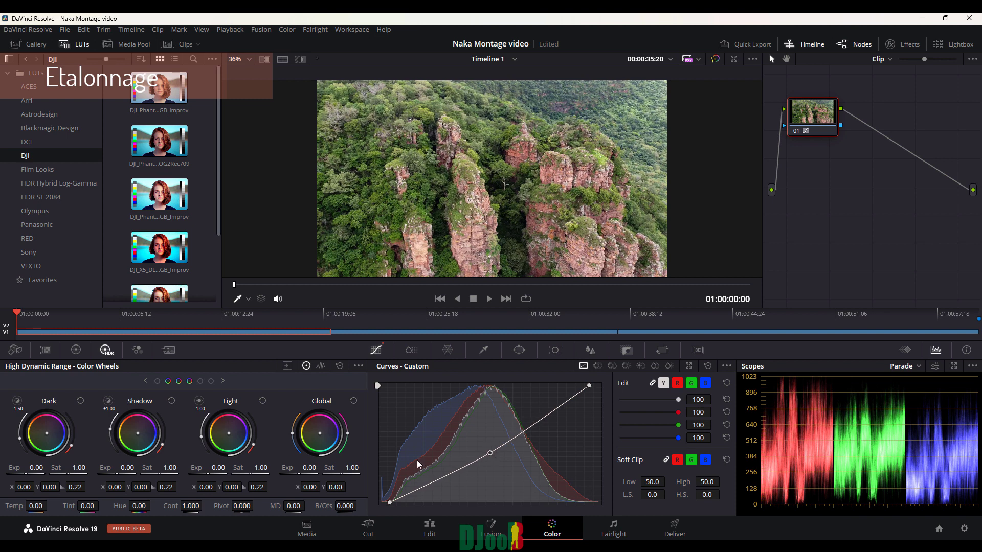
Step: Examine the graded DJI_0140.MP4 at 01:00:10:16 and compare it with DJI_0145.MP4 across their cut
{"action": "left_click_drag", "start_coordinate": [287, 321], "coordinate": [185, 321]}
{"action": "left_click", "coordinate": [783, 110]}
{"action": "left_click", "coordinate": [782, 110]}
{"action": "left_click", "coordinate": [783, 110]}
{"action": "left_click", "coordinate": [783, 110]}
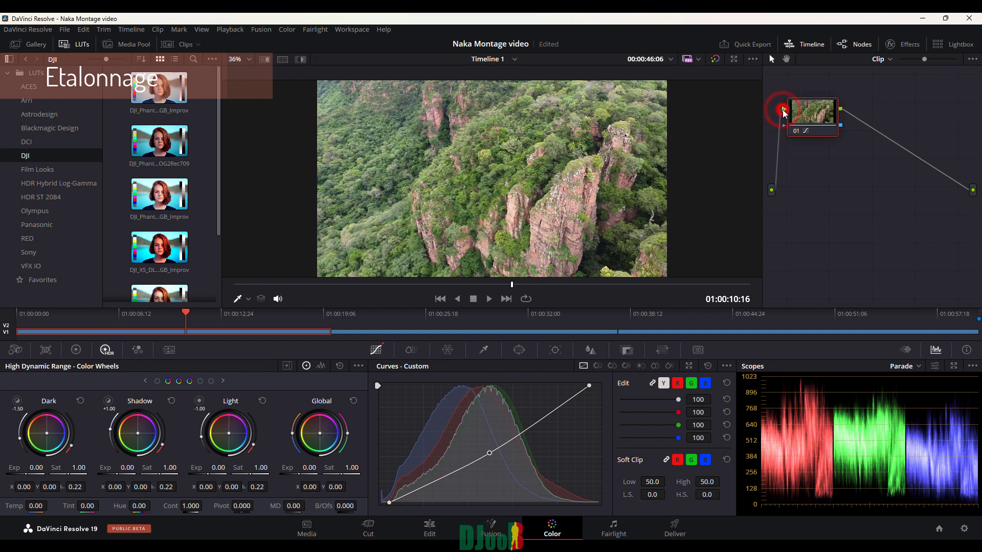
{"action": "left_click_drag", "start_coordinate": [248, 313], "coordinate": [377, 323]}
{"action": "left_click", "coordinate": [334, 332]}
Step: On the Edit page, change the speed of DJI_0145.MP4 to 150% with the retime controls
{"action": "left_click", "coordinate": [430, 525]}
{"action": "left_click_drag", "start_coordinate": [387, 469], "coordinate": [427, 466]}
{"action": "key", "text": "ctrl+z"}
{"action": "left_click_drag", "start_coordinate": [470, 470], "coordinate": [430, 476]}
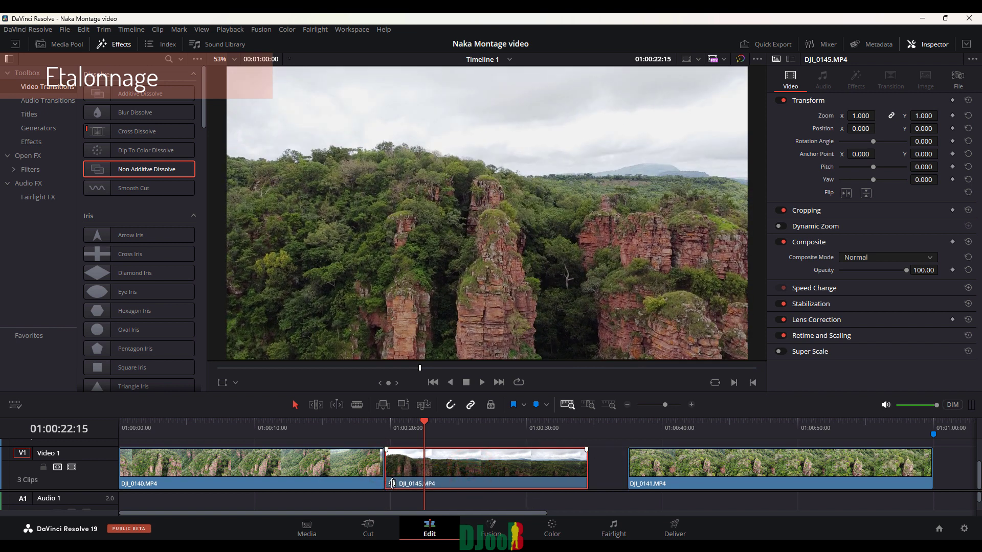
{"action": "key", "text": "ctrl+r"}
{"action": "left_click", "coordinate": [486, 483]}
{"action": "mouse_move", "coordinate": [532, 479]}
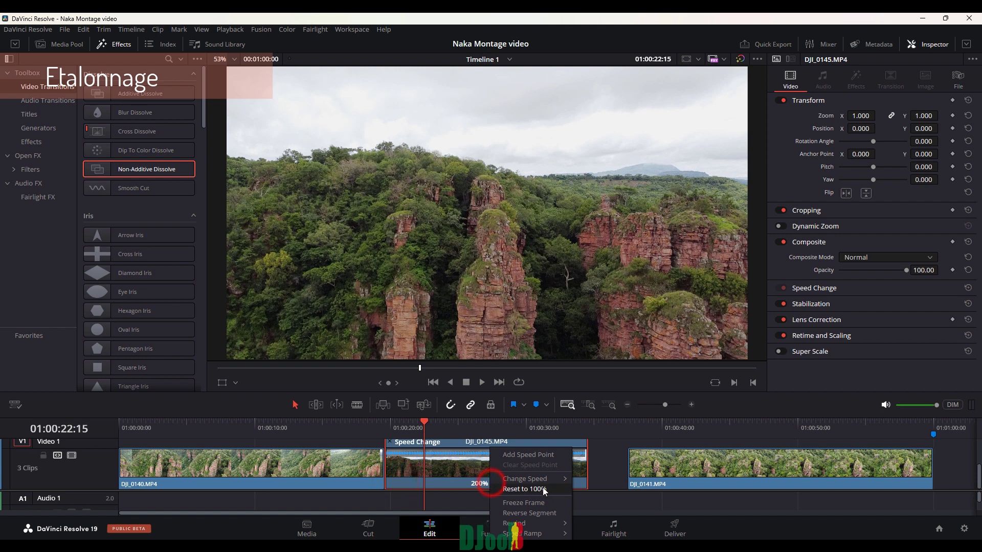
{"action": "left_click", "coordinate": [594, 526]}
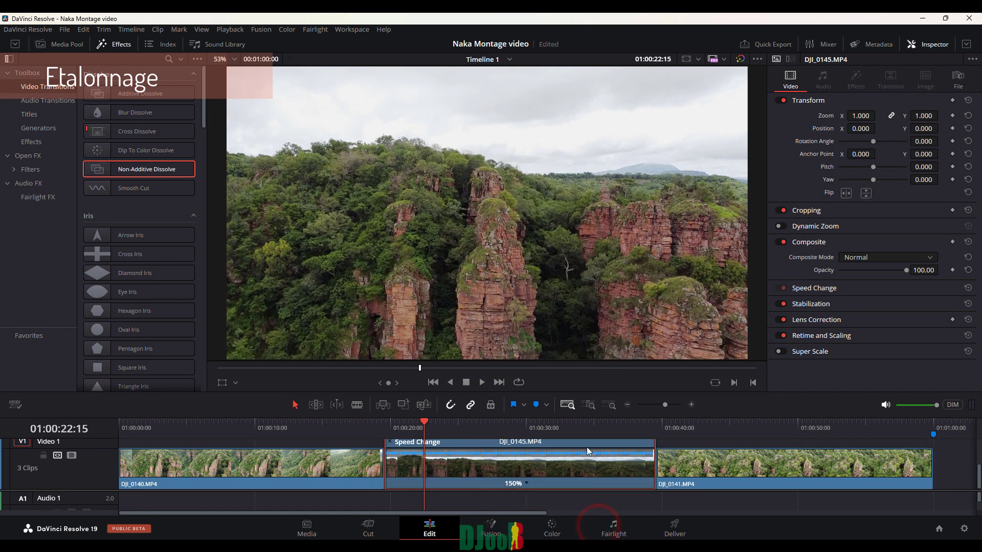
{"action": "left_click", "coordinate": [390, 441]}
Step: Open DJI_0141.MP4 on the Color page at 01:00:47:11 and move its custom curve's black and white points slightly inward
{"action": "left_click_drag", "start_coordinate": [385, 429], "coordinate": [761, 428]}
{"action": "left_click", "coordinate": [741, 464]}
{"action": "left_click", "coordinate": [551, 529]}
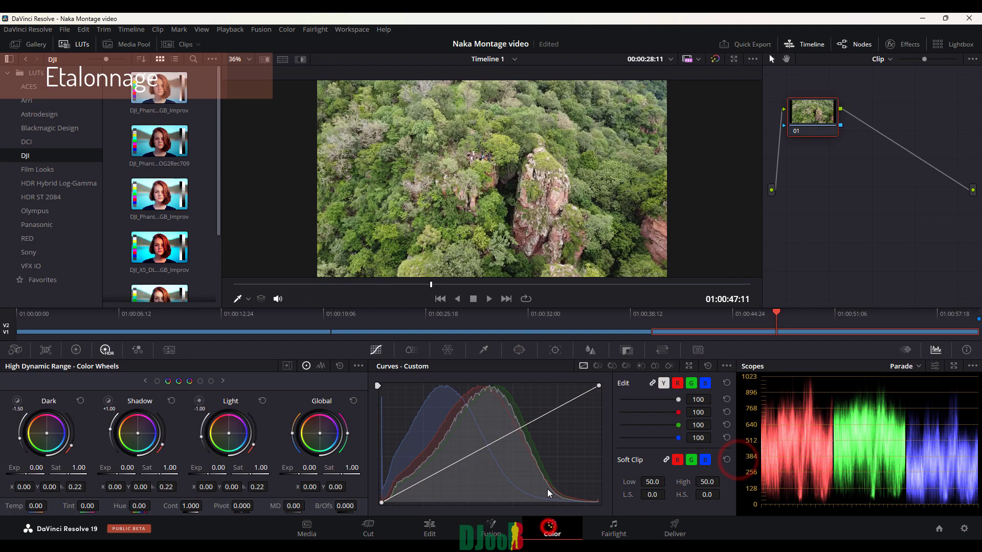
{"action": "left_click_drag", "start_coordinate": [502, 437], "coordinate": [507, 440]}
{"action": "right_click", "coordinate": [506, 441]}
{"action": "left_click_drag", "start_coordinate": [381, 502], "coordinate": [394, 502]}
{"action": "mouse_move", "coordinate": [597, 387]}
{"action": "left_mouse_down"}
{"action": "mouse_move", "coordinate": [583, 380]}
{"action": "mouse_move", "coordinate": [593, 385]}
{"action": "left_mouse_up"}
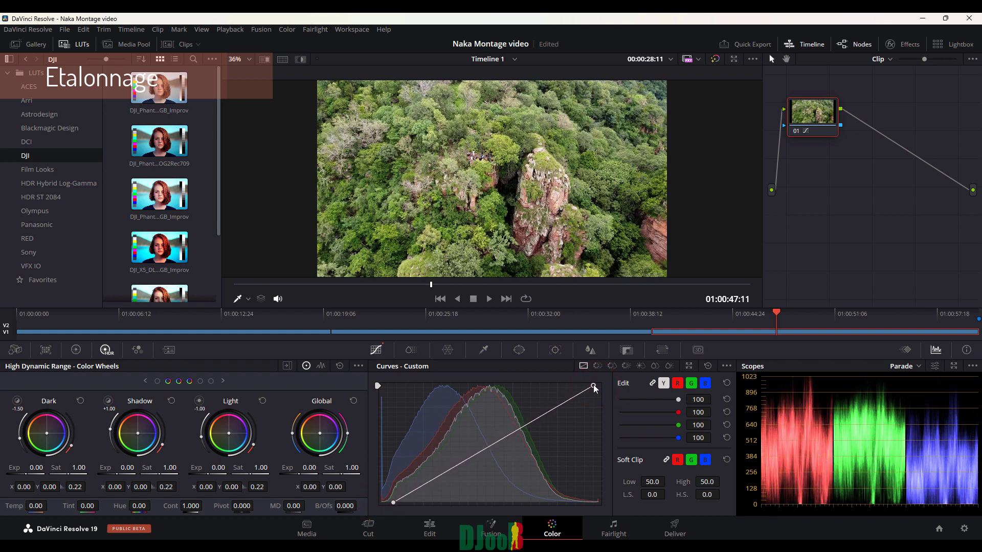
Step: Go to 01:00:52:16, return to the Edit page, enlarge the timeline area and browse the effects Toolbox
{"action": "left_click_drag", "start_coordinate": [440, 315], "coordinate": [859, 330]}
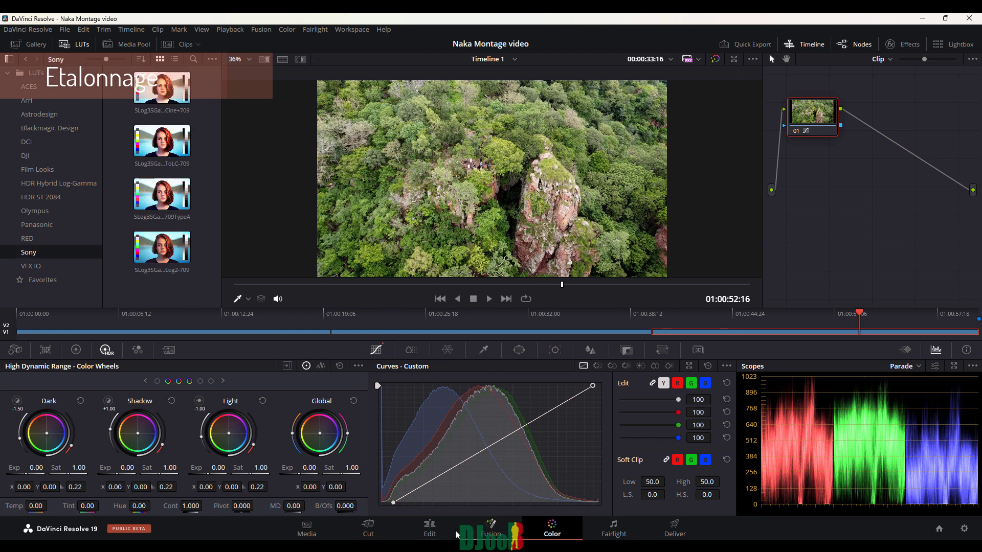
{"action": "left_click", "coordinate": [429, 528]}
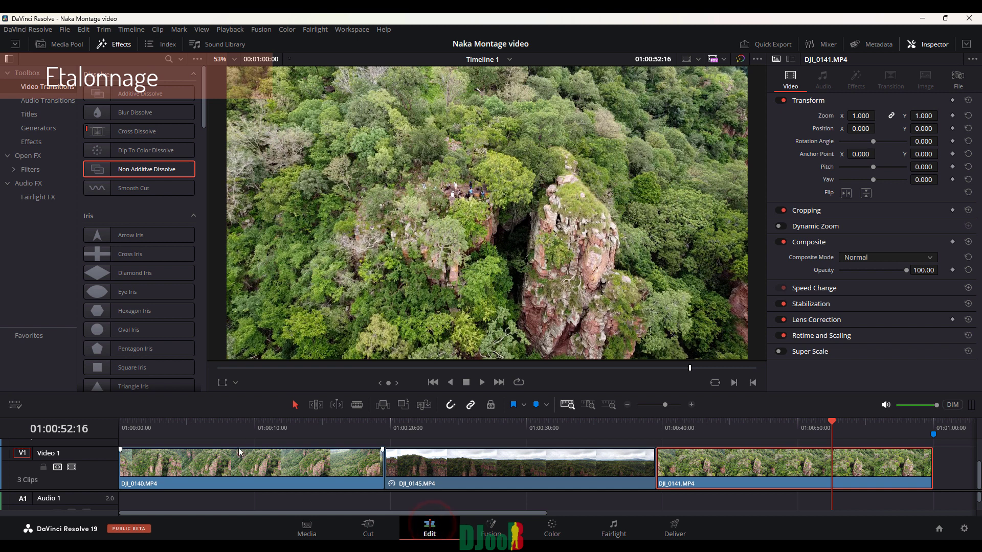
{"action": "left_click_drag", "start_coordinate": [254, 391], "coordinate": [268, 282]}
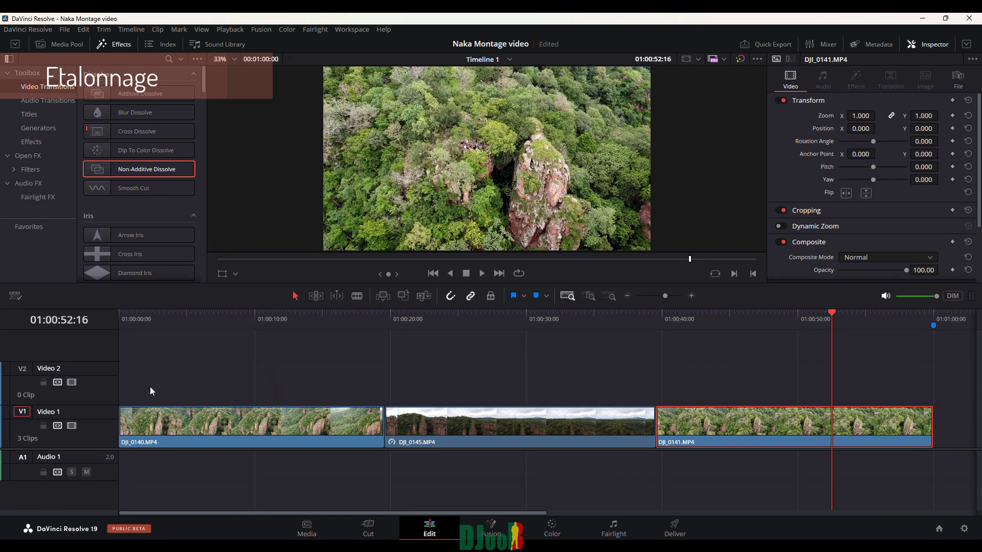
{"action": "left_click", "coordinate": [32, 73]}
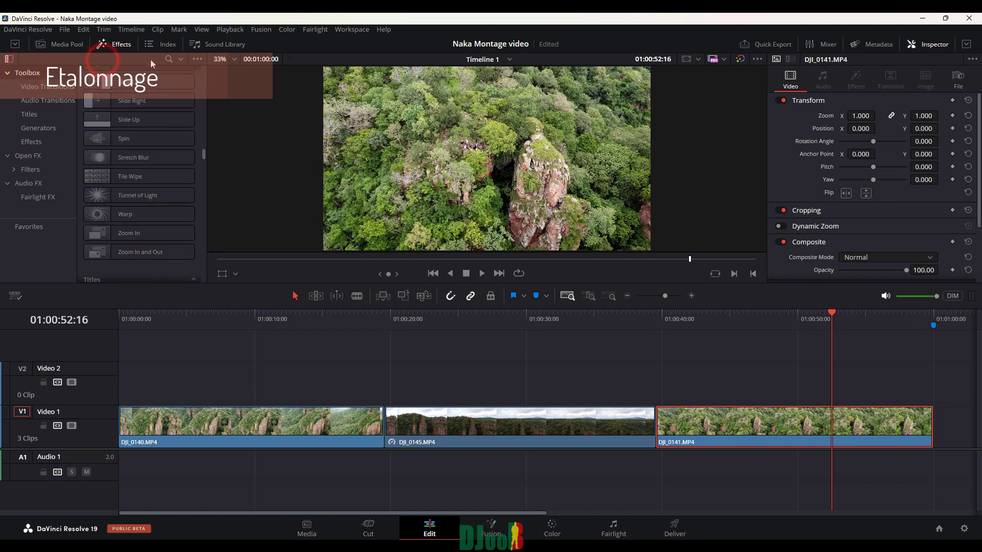
Step: Find the Adjustment Clip effect with "adj" and place it on Video 2, extended over all three drone clips
{"action": "left_click", "coordinate": [168, 60]}
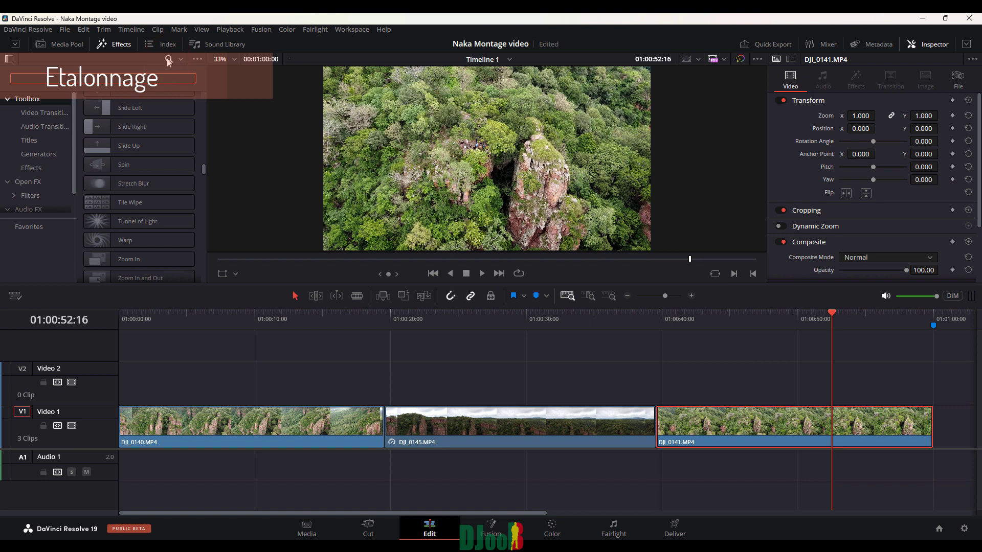
{"action": "type", "text": "adj"}
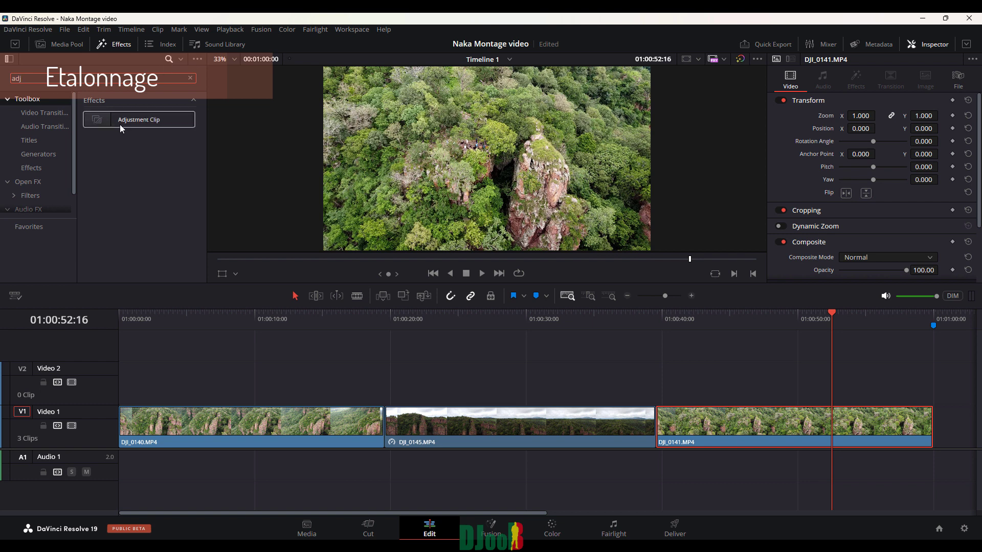
{"action": "left_click_drag", "start_coordinate": [121, 125], "coordinate": [98, 367]}
{"action": "left_click_drag", "start_coordinate": [426, 383], "coordinate": [592, 390]}
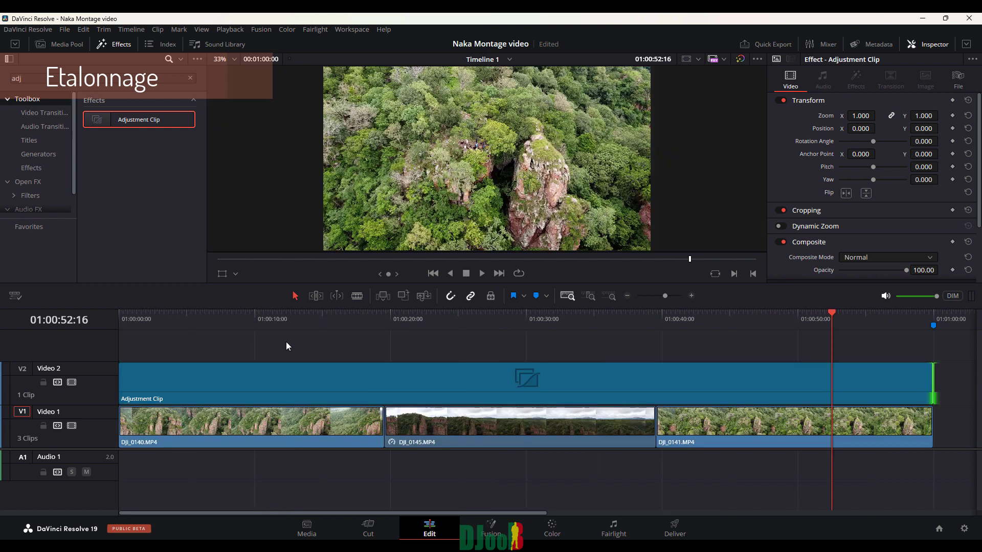
Step: Open the adjustment clip on the Color page, raise its primaries Color Boost to 18.50 and check the look at 01:00:54:21
{"action": "left_click", "coordinate": [376, 380]}
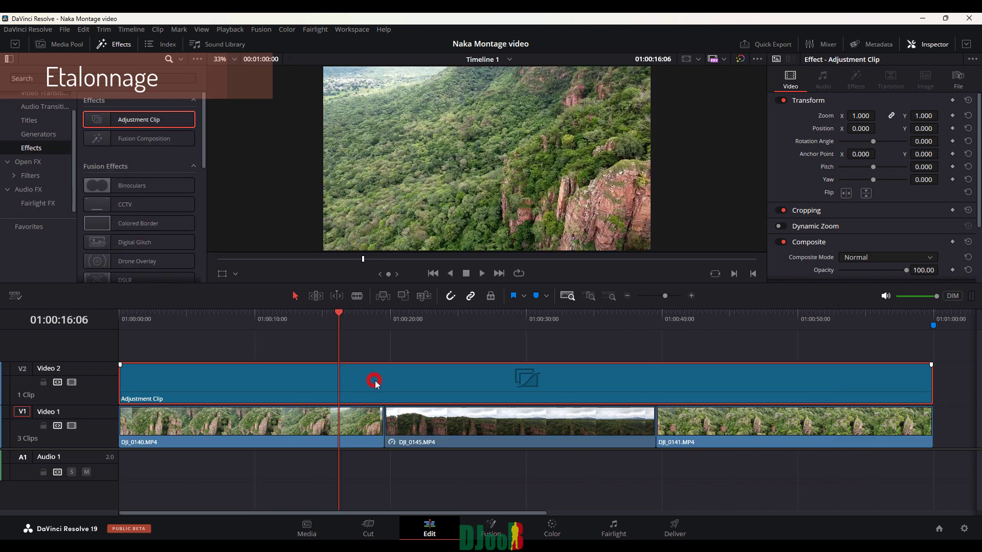
{"action": "left_click", "coordinate": [545, 533]}
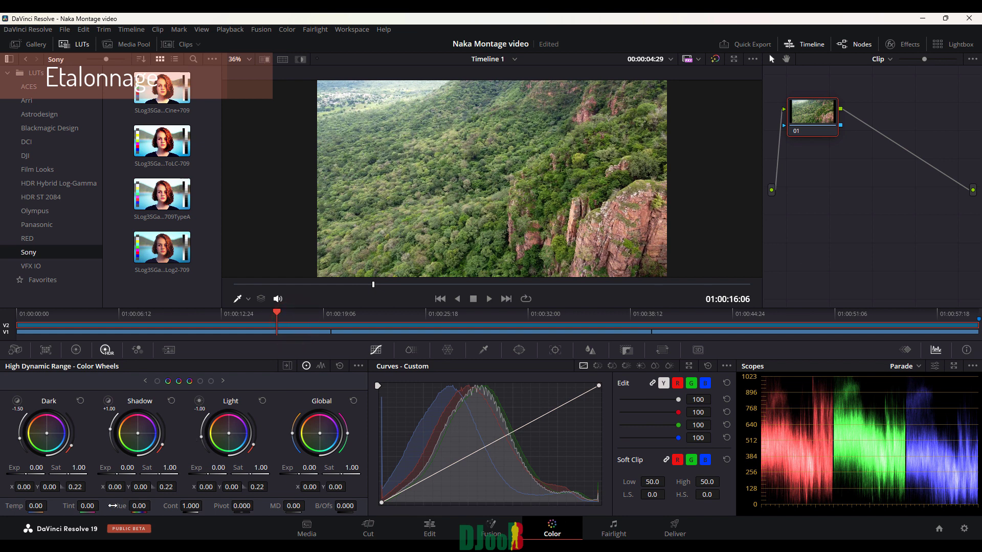
{"action": "left_click", "coordinate": [76, 350]}
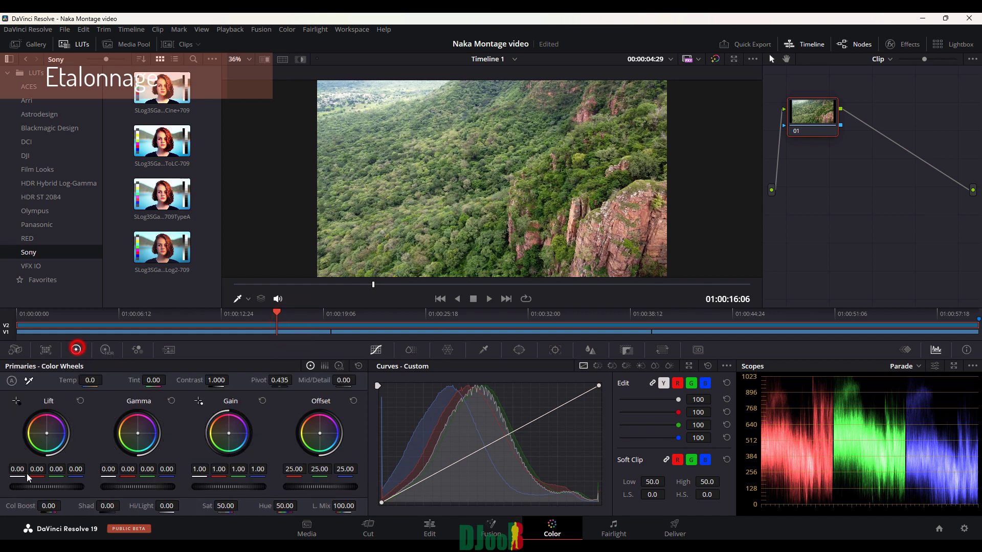
{"action": "left_click_drag", "start_coordinate": [48, 505], "coordinate": [67, 506]}
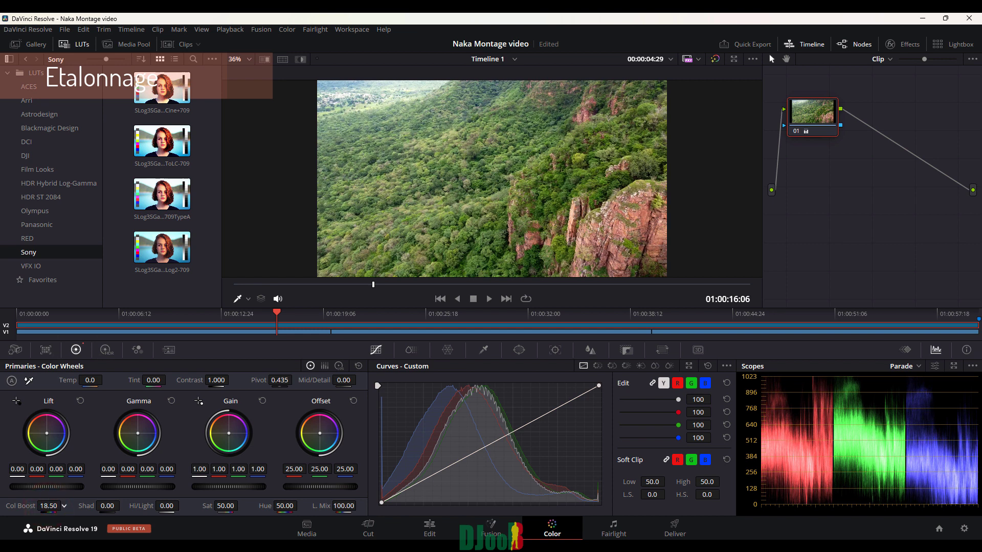
{"action": "left_click_drag", "start_coordinate": [401, 314], "coordinate": [896, 320]}
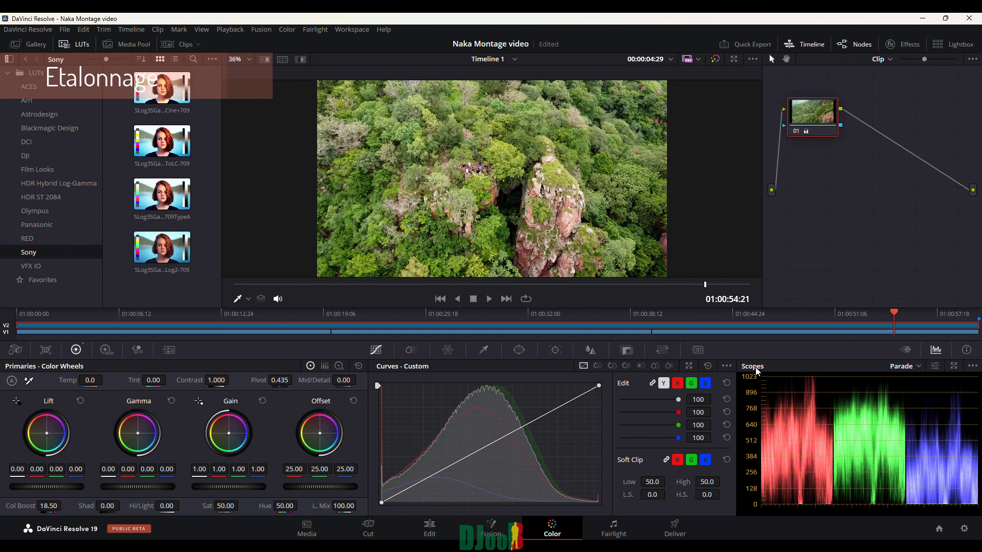
{"action": "left_click", "coordinate": [783, 109]}
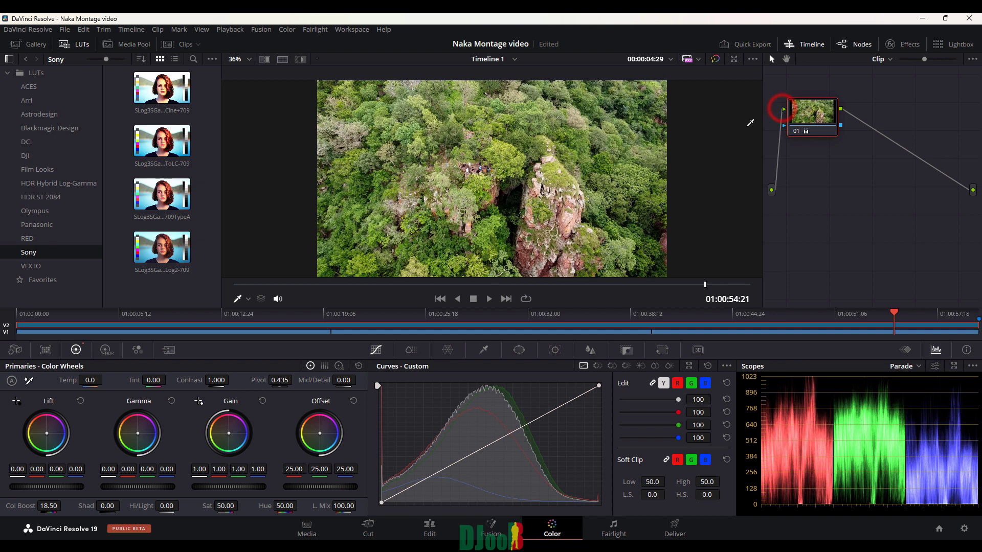
Step: Leave the grade for the Media page and open the Music > _Serato_ > Recording folder in the media storage
{"action": "left_click", "coordinate": [428, 527]}
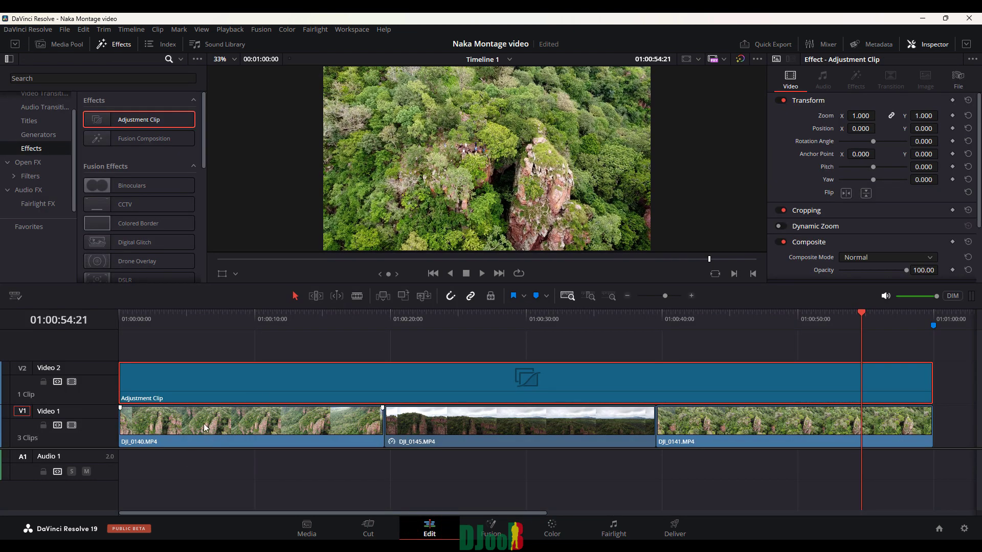
{"action": "left_click", "coordinate": [54, 45]}
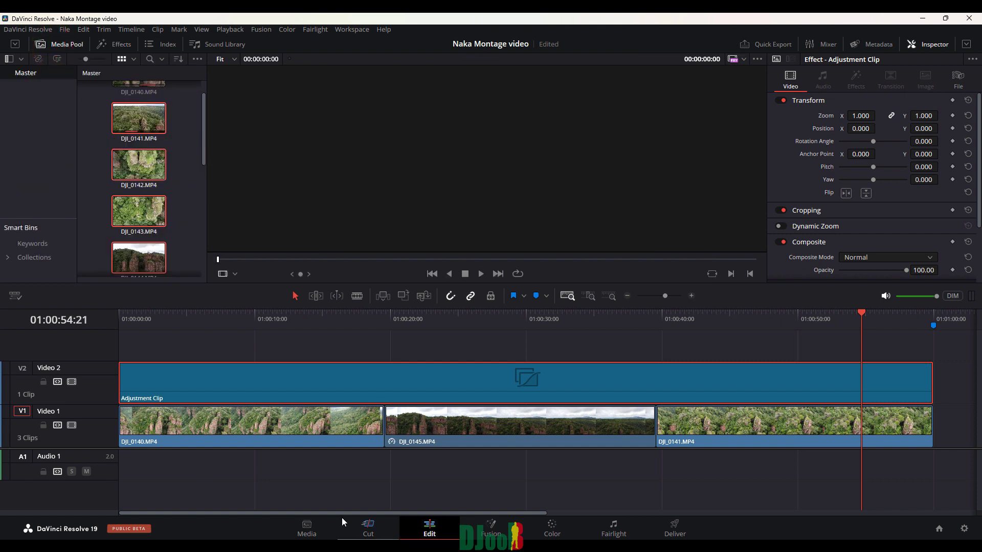
{"action": "left_click", "coordinate": [307, 526]}
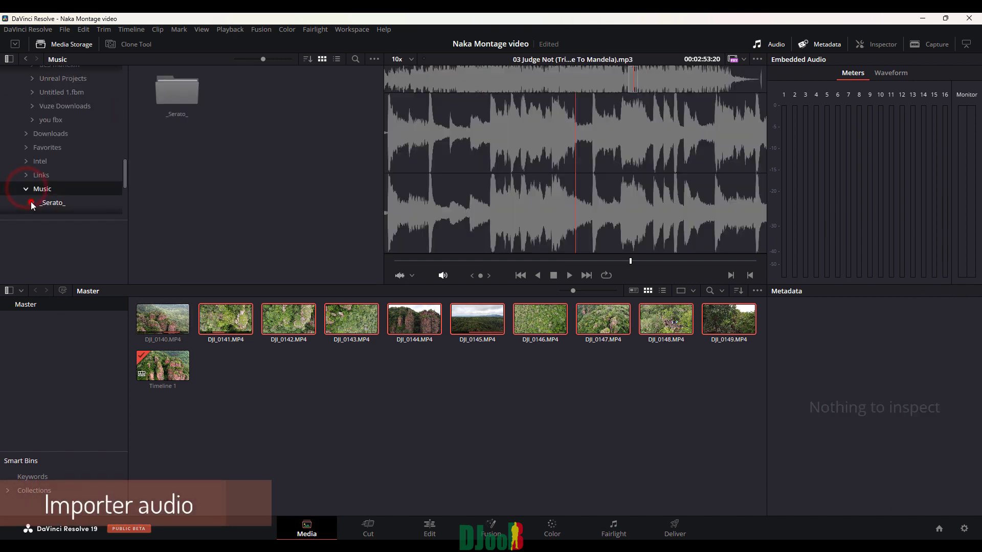
{"action": "left_click", "coordinate": [31, 204]}
{"action": "scroll", "coordinate": [31, 205], "scroll_direction": "down", "scroll_amount": 3}
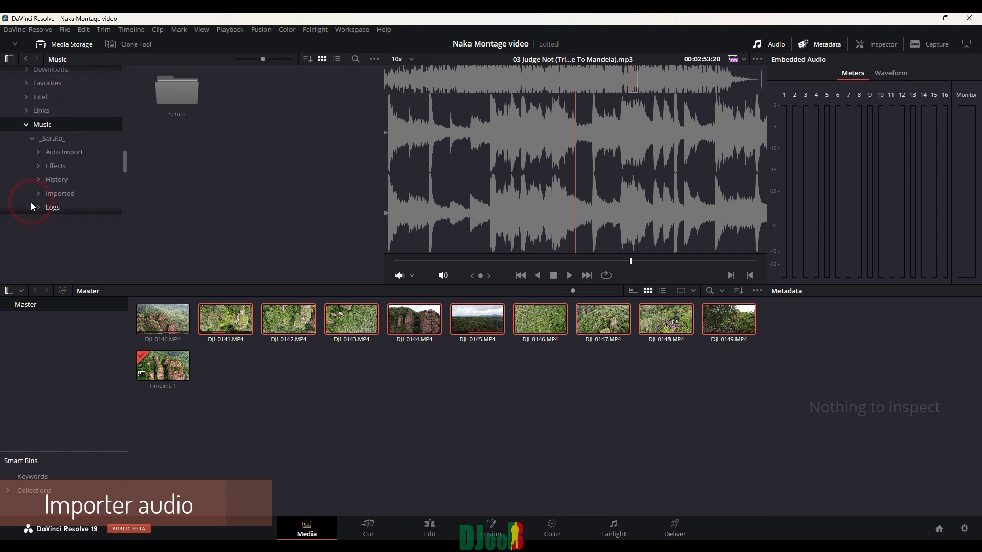
{"action": "scroll", "coordinate": [32, 204], "scroll_direction": "down", "scroll_amount": 2}
{"action": "left_click", "coordinate": [48, 185]}
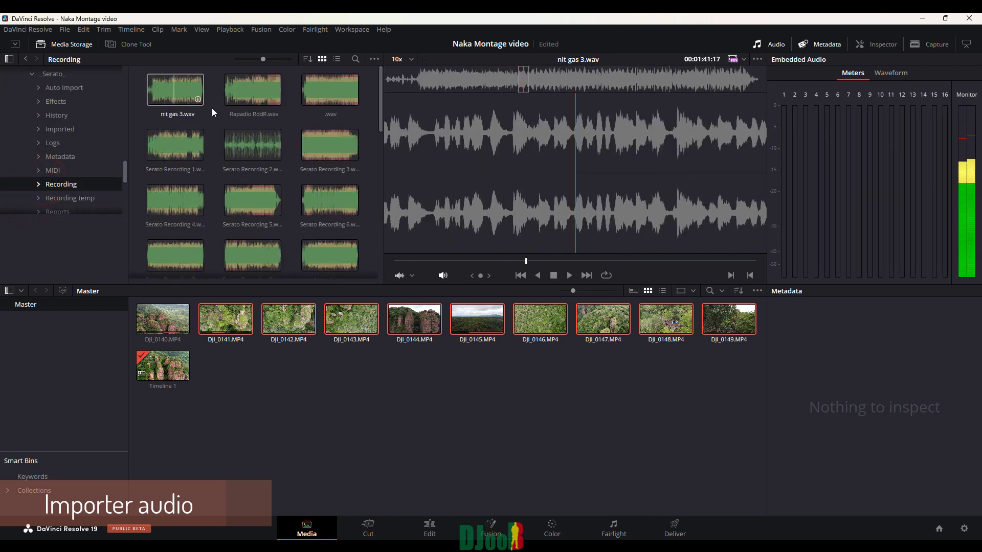
Step: Browse the recordings and import ins dependance.wav into the Master bin of the media pool
{"action": "scroll", "coordinate": [303, 218], "scroll_direction": "down", "scroll_amount": 3}
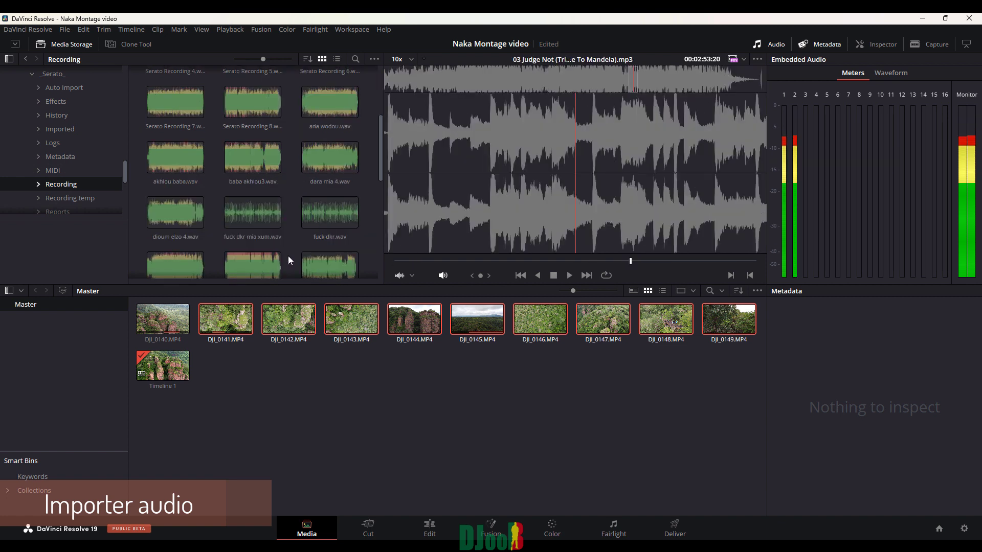
{"action": "scroll", "coordinate": [288, 257], "scroll_direction": "down", "scroll_amount": 2}
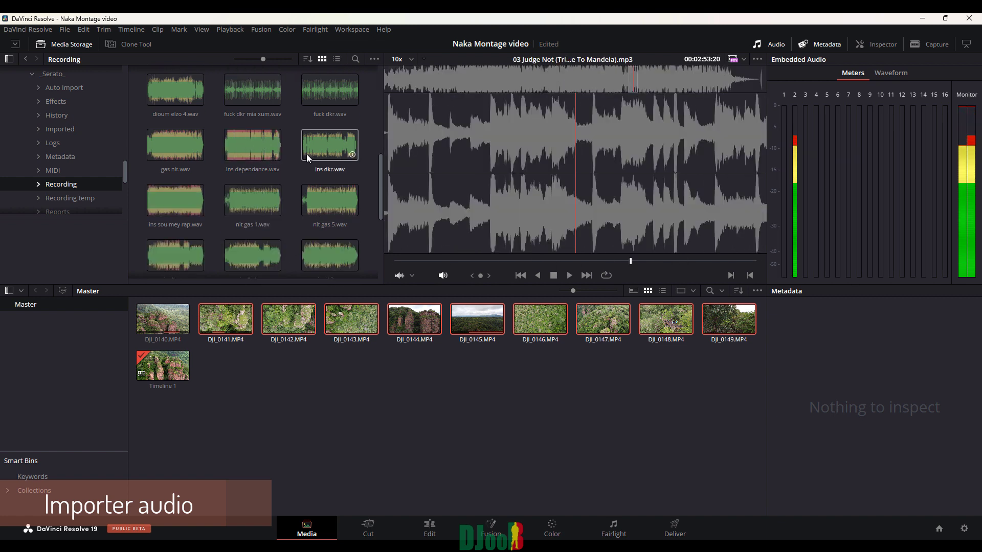
{"action": "left_click", "coordinate": [238, 148]}
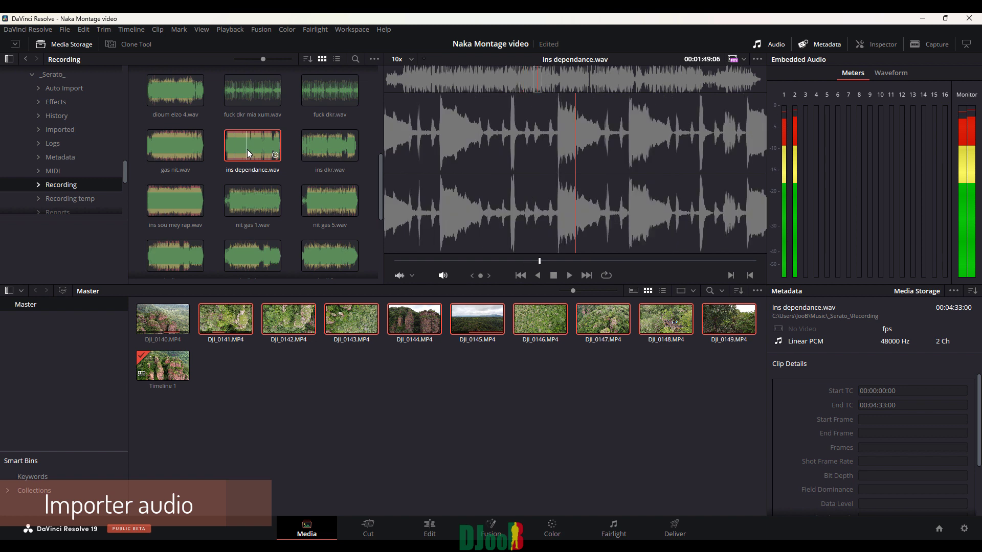
{"action": "left_click_drag", "start_coordinate": [248, 155], "coordinate": [255, 411]}
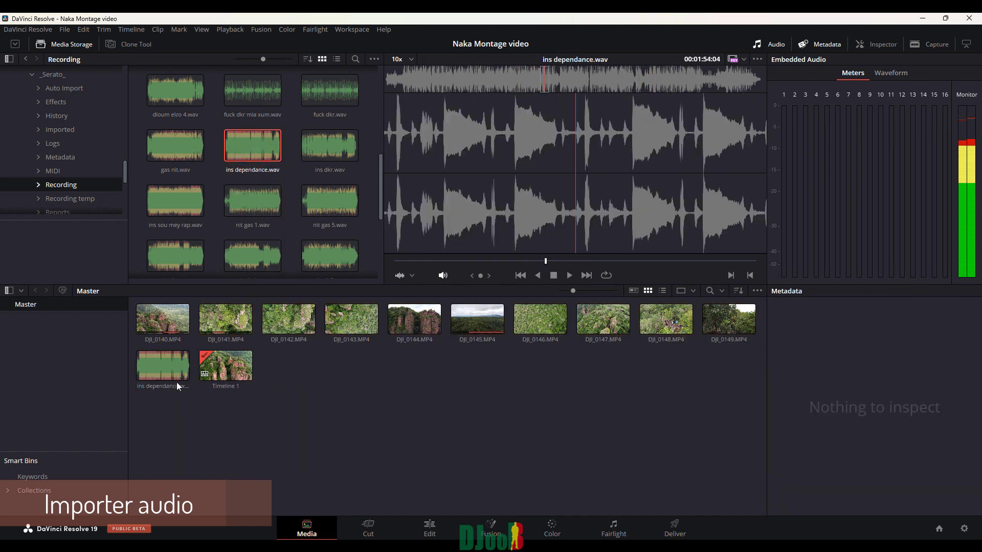
{"action": "left_click", "coordinate": [156, 363]}
{"action": "right_click", "coordinate": [157, 364]}
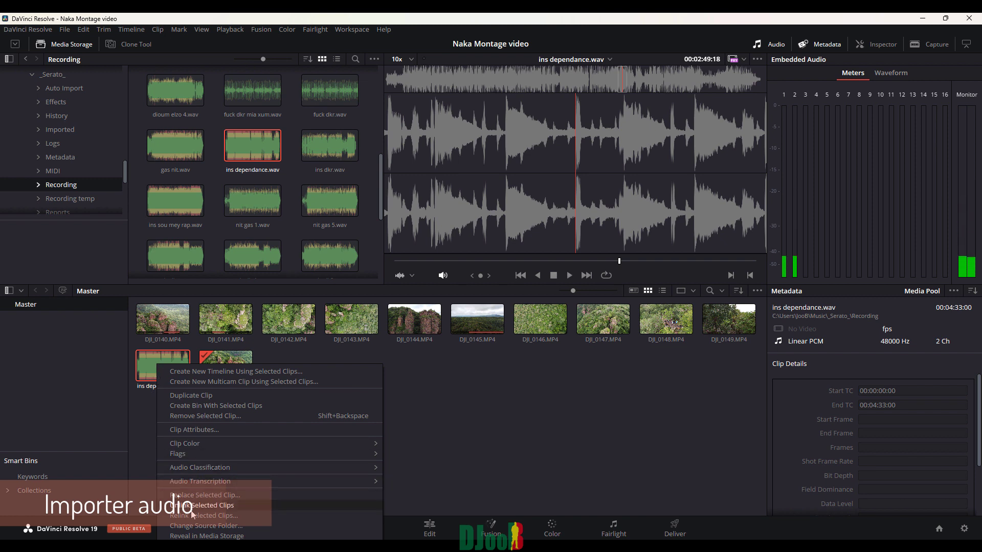
{"action": "left_click", "coordinate": [495, 432]}
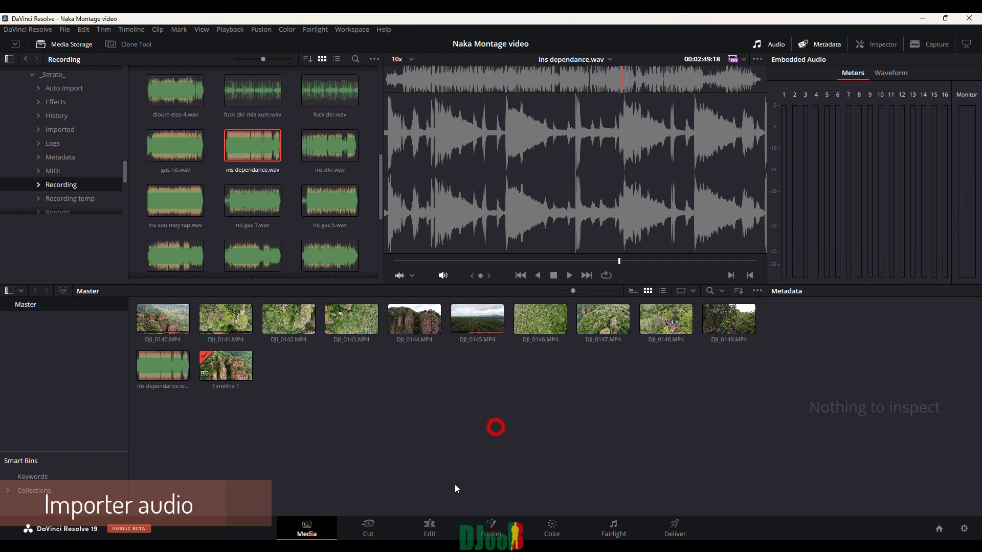
Step: Return to the Edit page and select ins dependance.wav in the media pool
{"action": "left_click", "coordinate": [433, 530]}
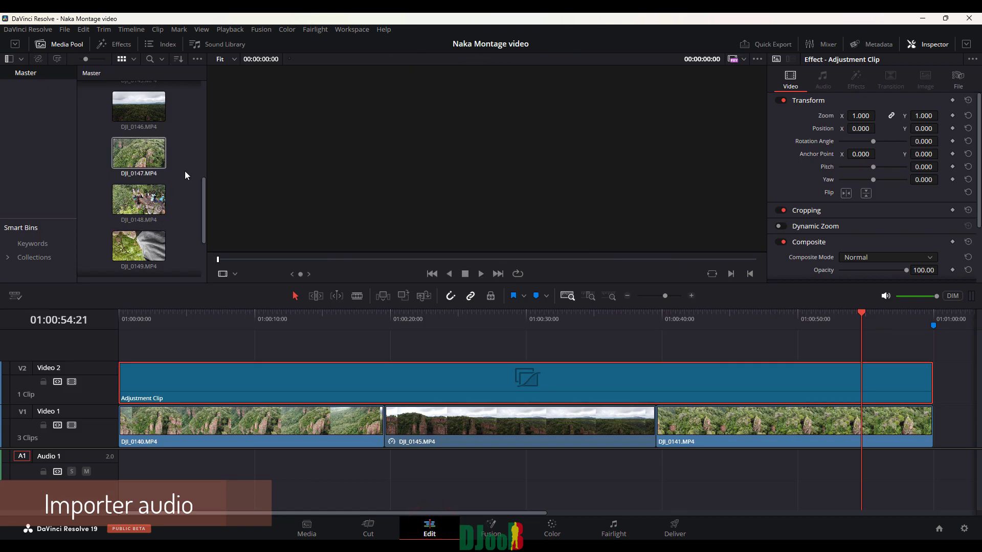
{"action": "left_click_drag", "start_coordinate": [206, 198], "coordinate": [206, 272]}
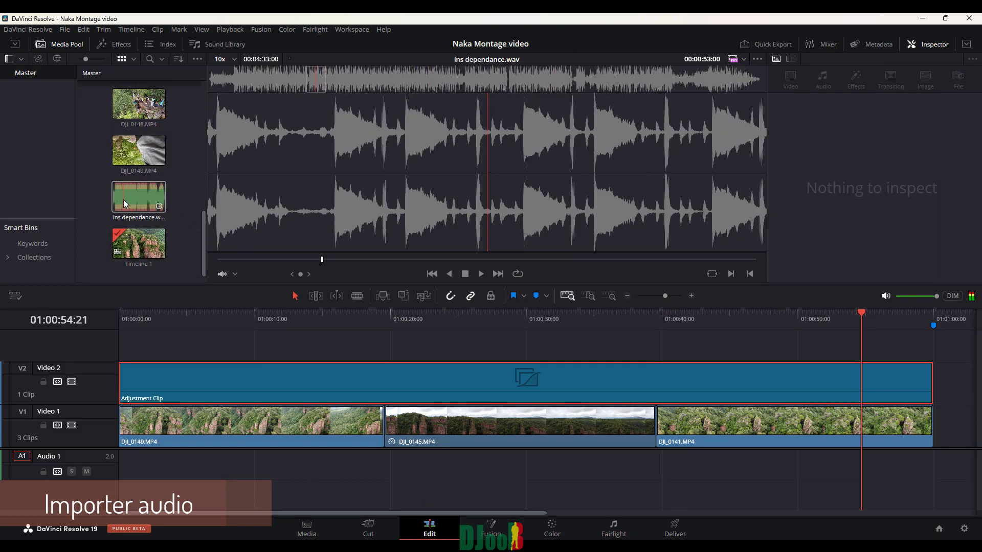
{"action": "left_click", "coordinate": [128, 200]}
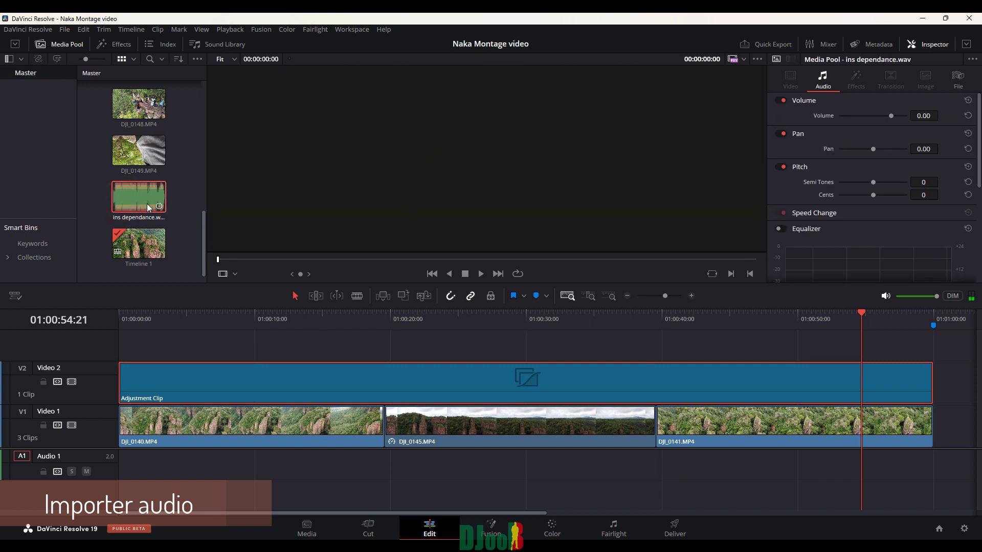
Step: Try placing the full-length ins dependance.wav on Audio 1 from the timeline start, and remove it again
{"action": "left_click_drag", "start_coordinate": [134, 192], "coordinate": [125, 463]}
{"action": "left_click", "coordinate": [281, 464]}
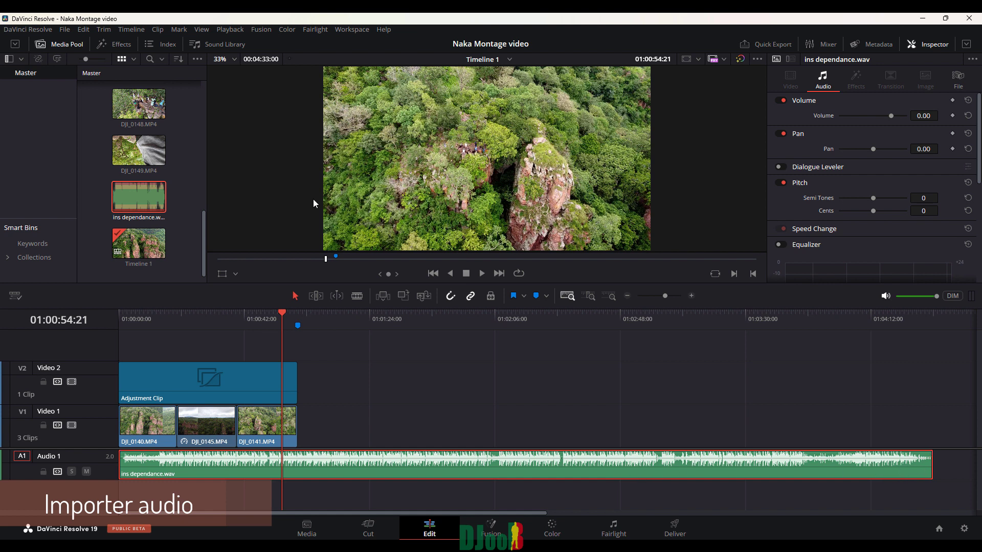
{"action": "double_click", "coordinate": [141, 197]}
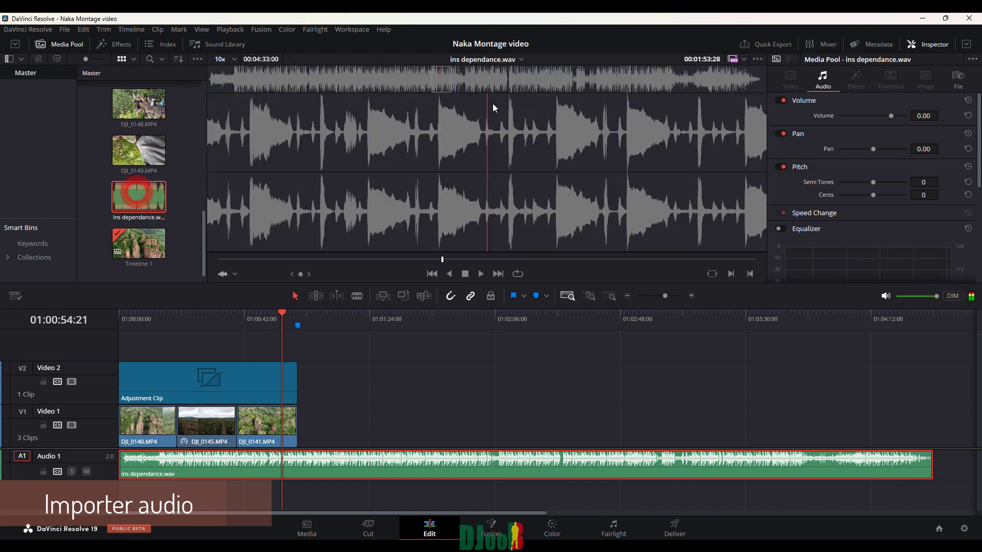
{"action": "left_click", "coordinate": [313, 464]}
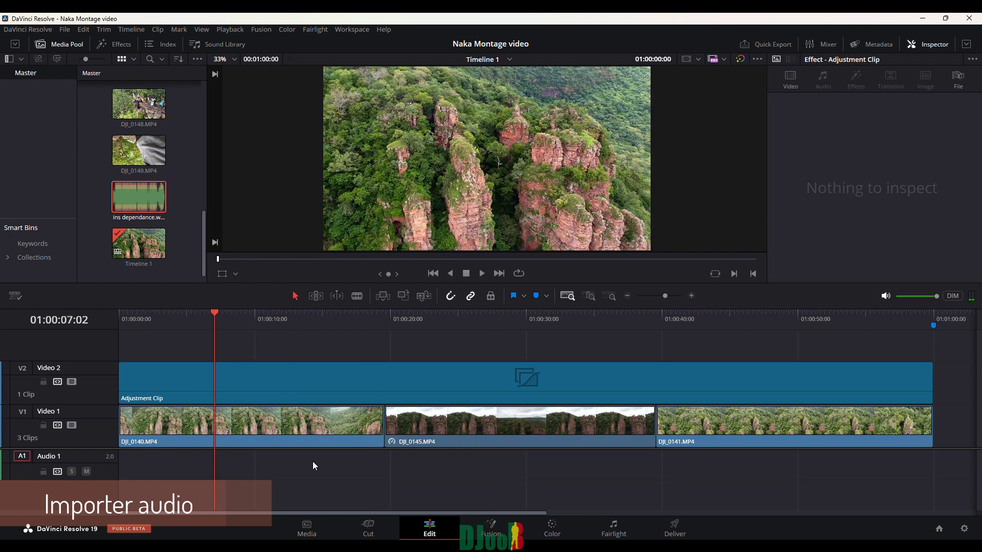
Step: Move the playhead to the timeline start, load ins dependance.wav in the source viewer and mark its in point at 00:00:01:07
{"action": "key", "text": "Home"}
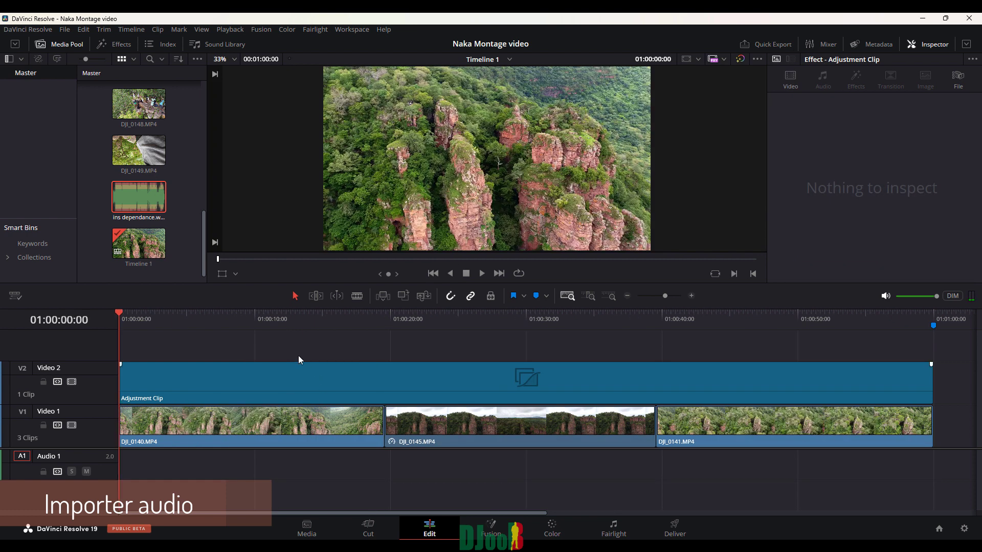
{"action": "double_click", "coordinate": [156, 199]}
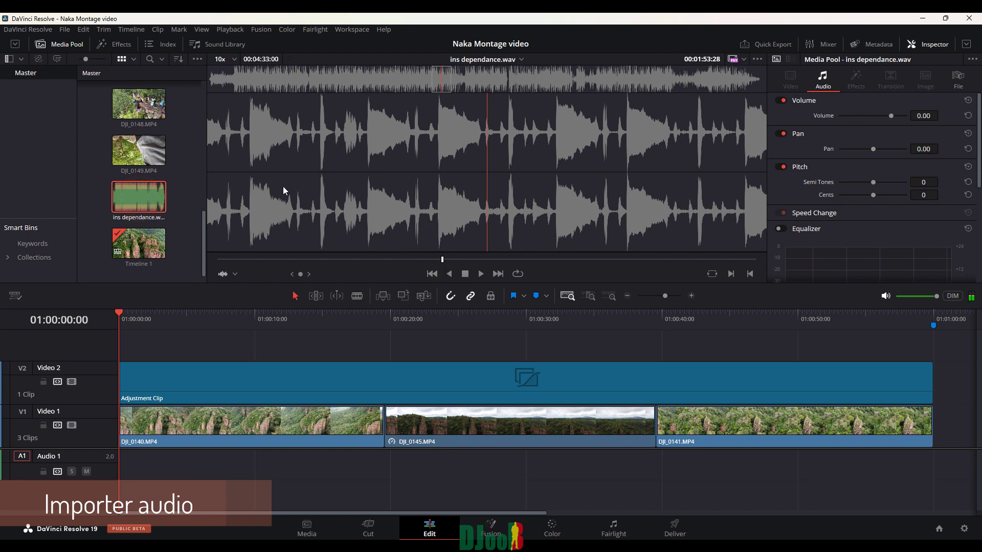
{"action": "left_click", "coordinate": [221, 76]}
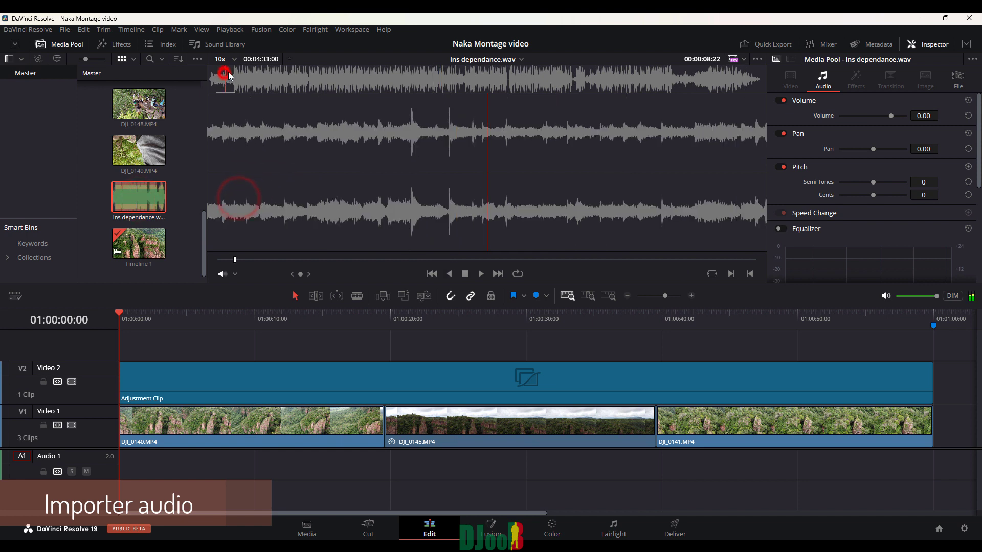
{"action": "left_click_drag", "start_coordinate": [224, 78], "coordinate": [212, 85]}
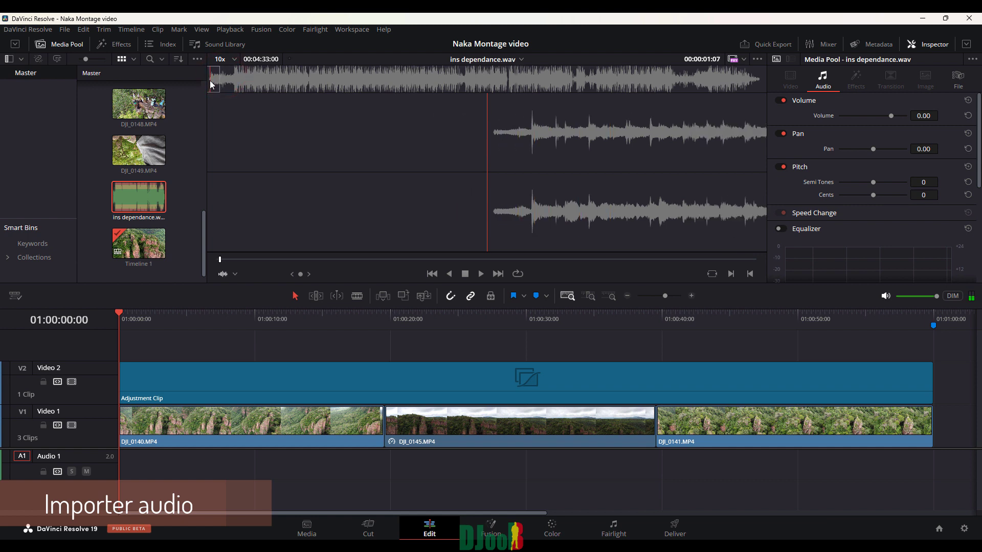
{"action": "key", "text": "i"}
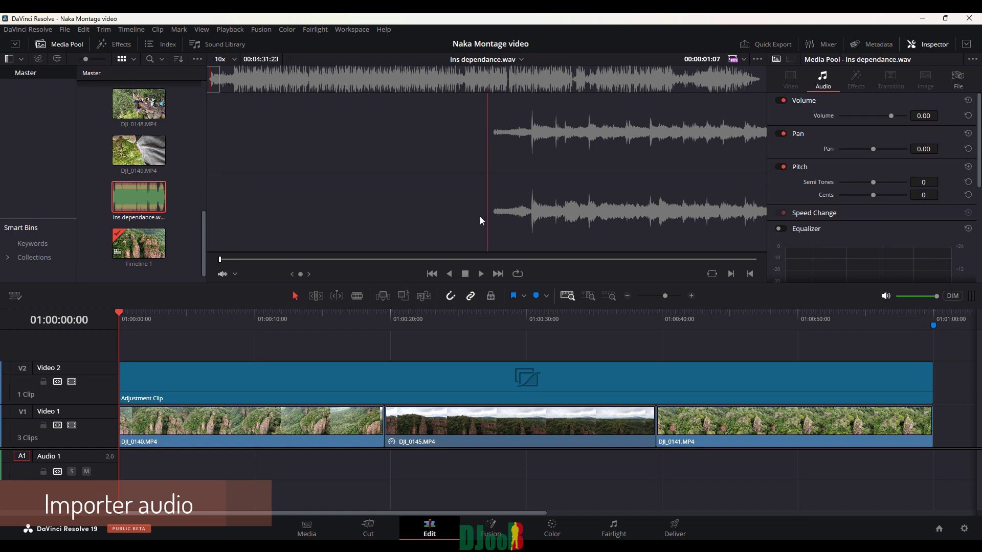
Step: Mark the out point of ins dependance.wav at 00:01:00:04 and place the marked section on Audio 1 at the timeline start
{"action": "left_click_drag", "start_coordinate": [558, 178], "coordinate": [420, 177]}
{"action": "left_click_drag", "start_coordinate": [517, 149], "coordinate": [320, 141]}
{"action": "left_click", "coordinate": [280, 72]}
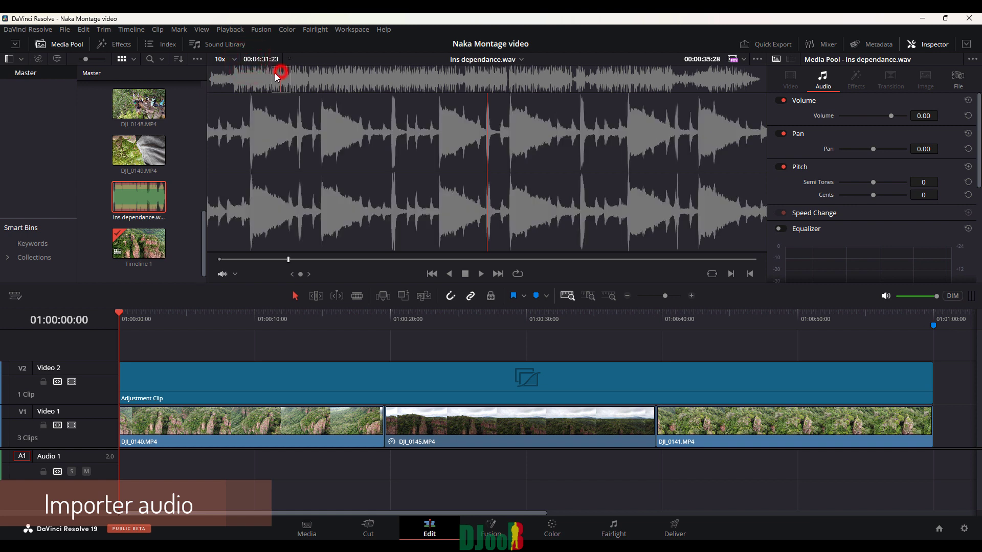
{"action": "left_click_drag", "start_coordinate": [280, 79], "coordinate": [331, 77]}
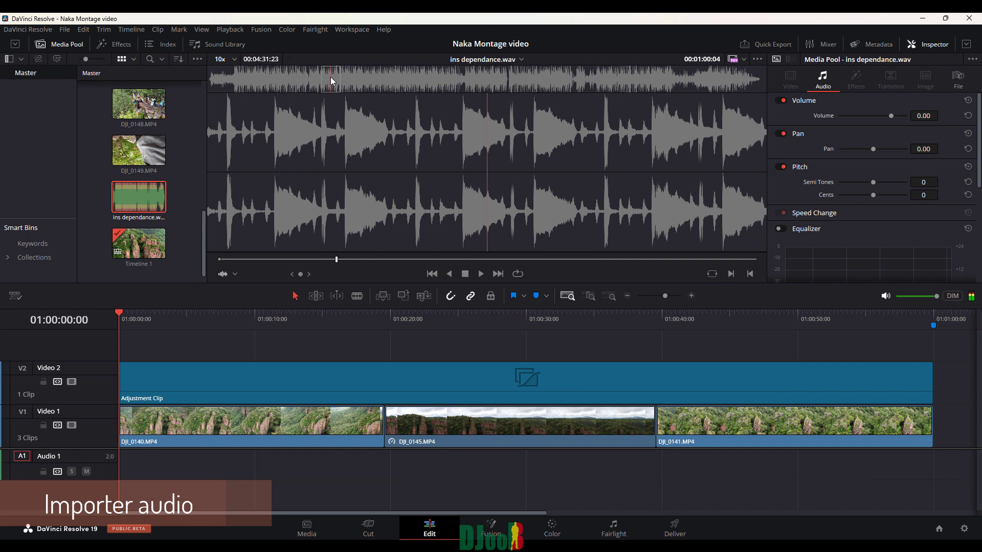
{"action": "key", "text": "o"}
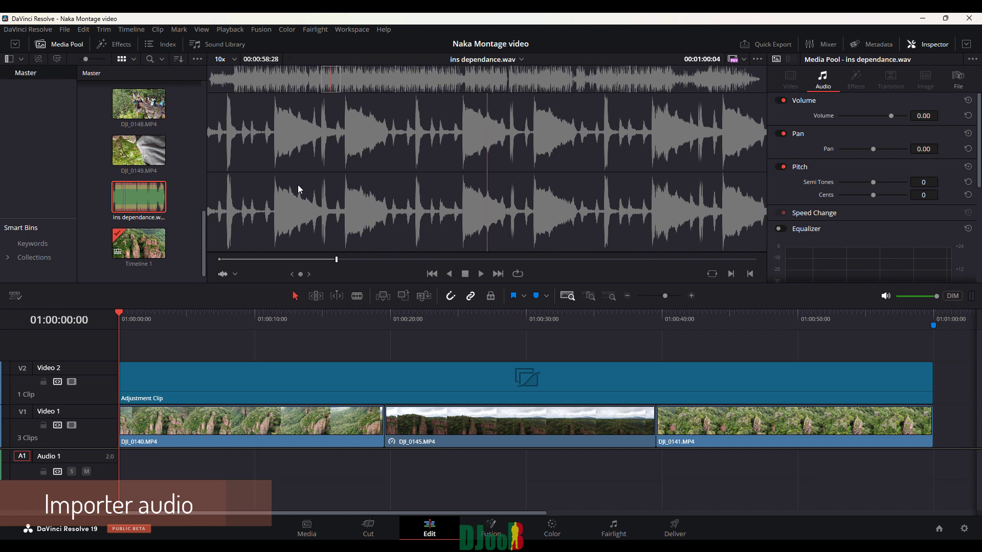
{"action": "left_click_drag", "start_coordinate": [287, 159], "coordinate": [119, 464]}
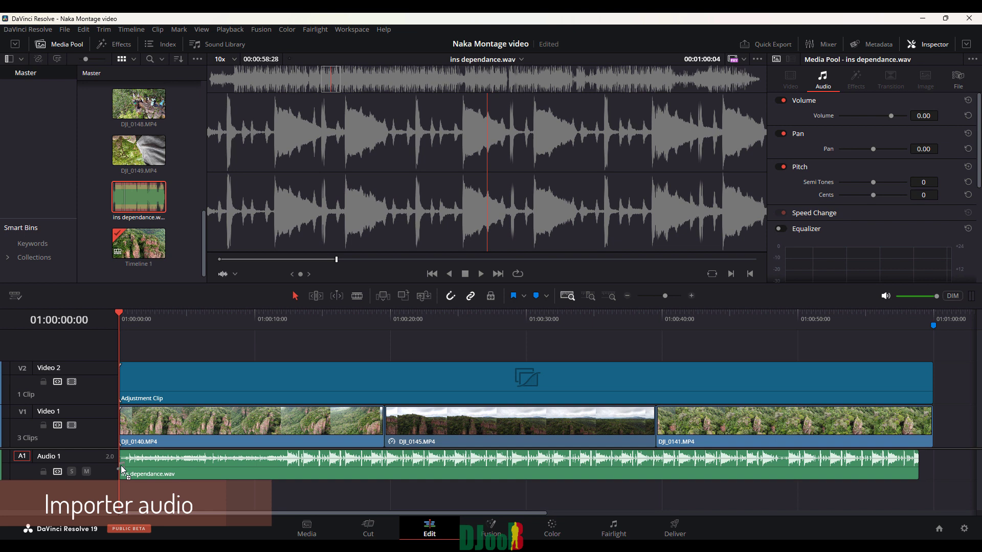
Step: Extend the end of the placed ins dependance.wav clip on Audio 1 slightly past the end of the video
{"action": "left_click", "coordinate": [129, 461]}
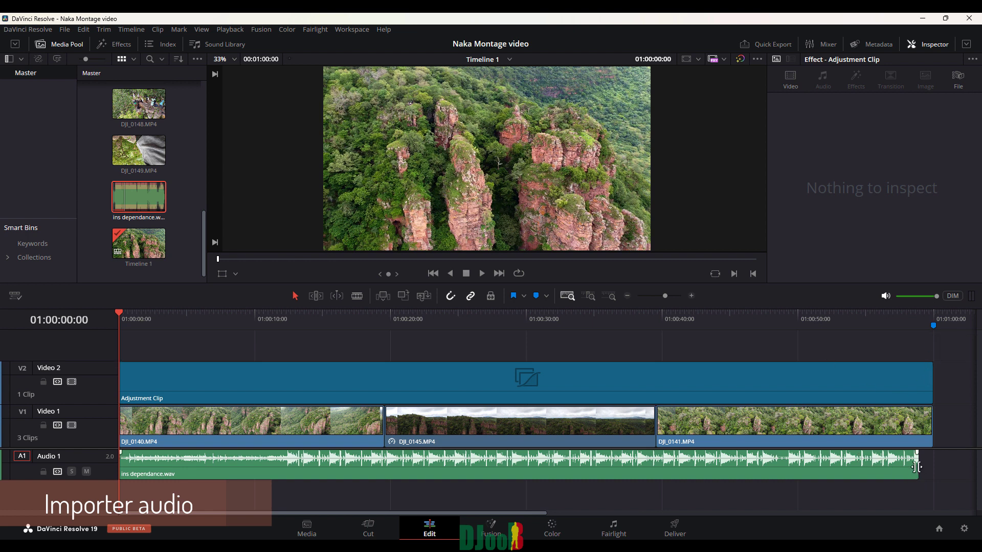
{"action": "left_click_drag", "start_coordinate": [915, 466], "coordinate": [944, 466]}
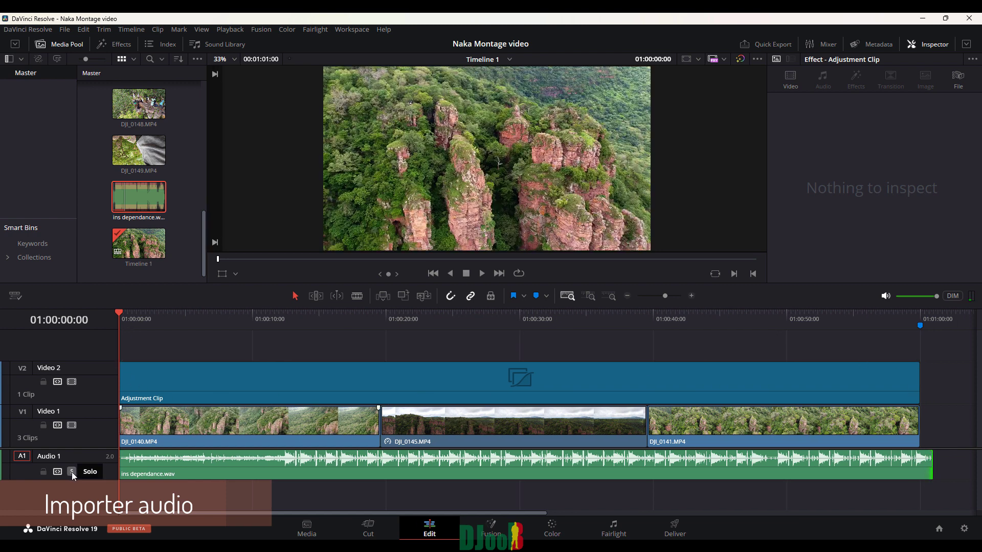
Step: Review the timeline from the start with Audio 1 muted and the viewer enlarged, and unmute the track
{"action": "left_click", "coordinate": [86, 472]}
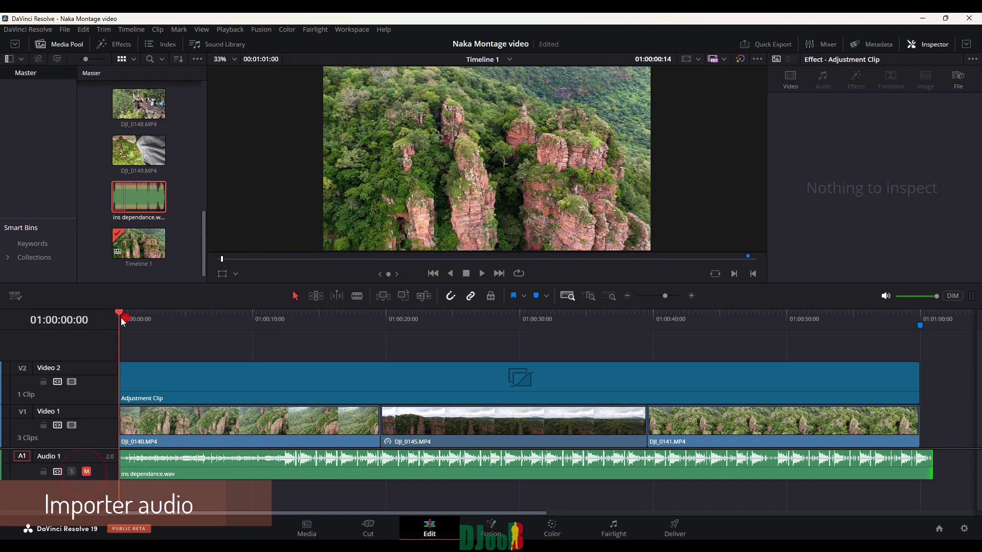
{"action": "key", "text": "space"}
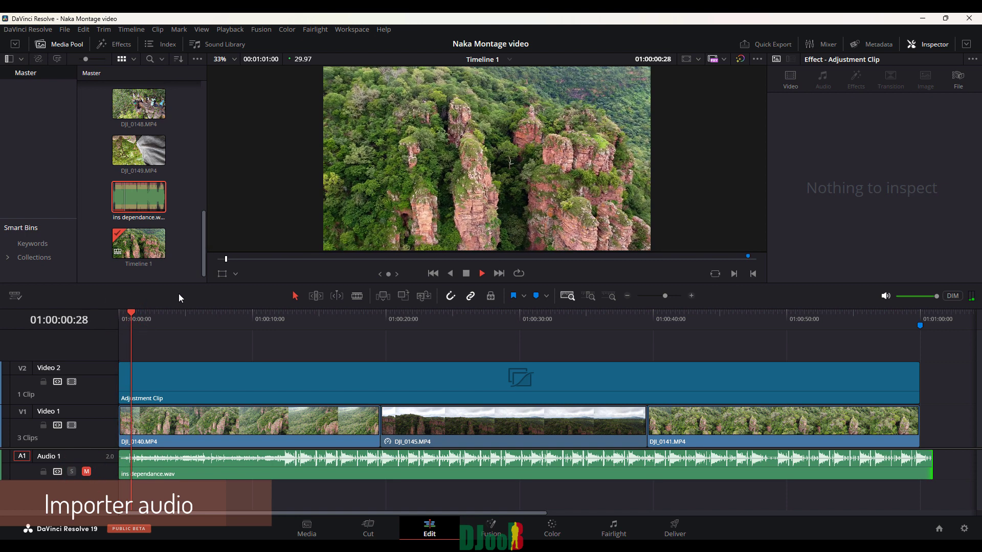
{"action": "left_click_drag", "start_coordinate": [193, 283], "coordinate": [193, 383]}
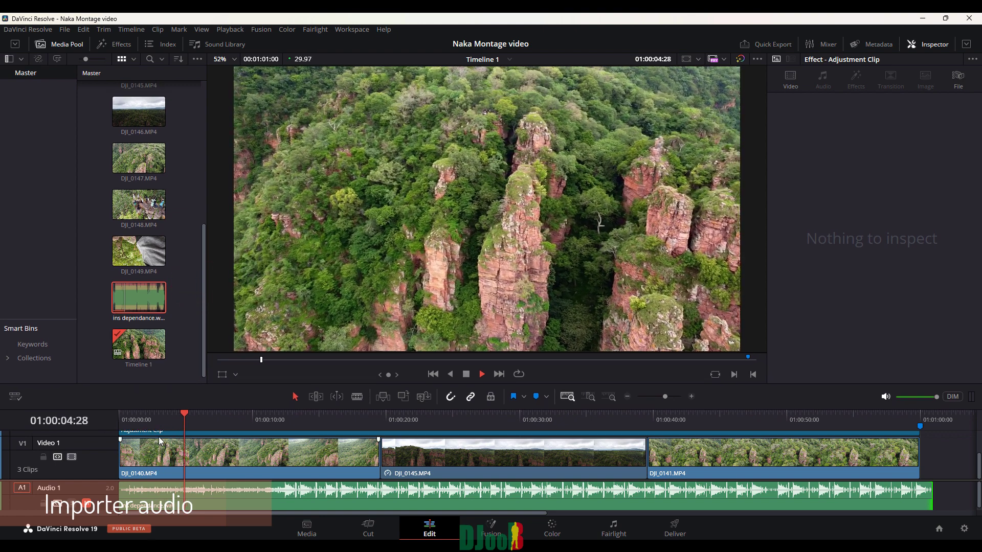
{"action": "left_click", "coordinate": [86, 502]}
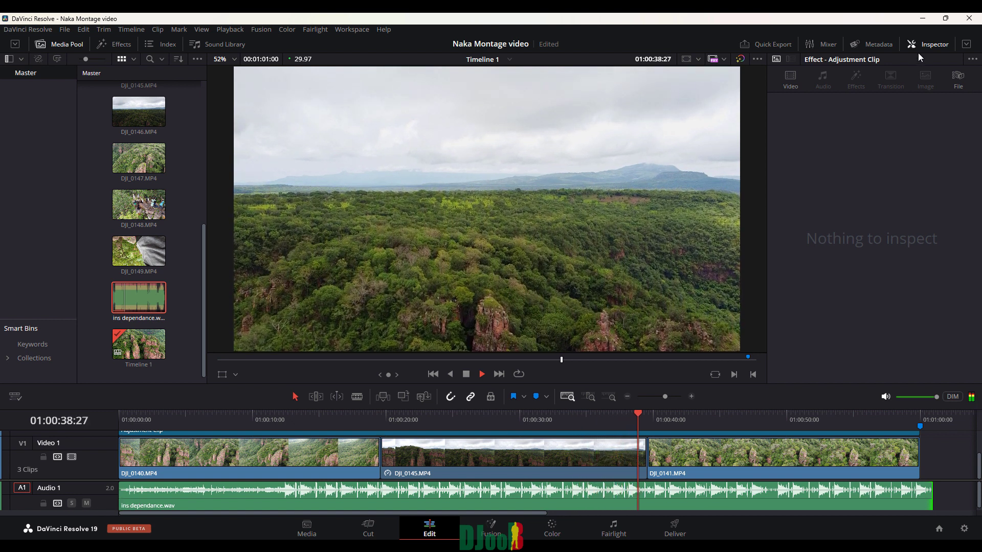
Step: Show the audio mixer and lower the clip volume of ins dependance.wav on Audio 1
{"action": "left_click", "coordinate": [826, 44]}
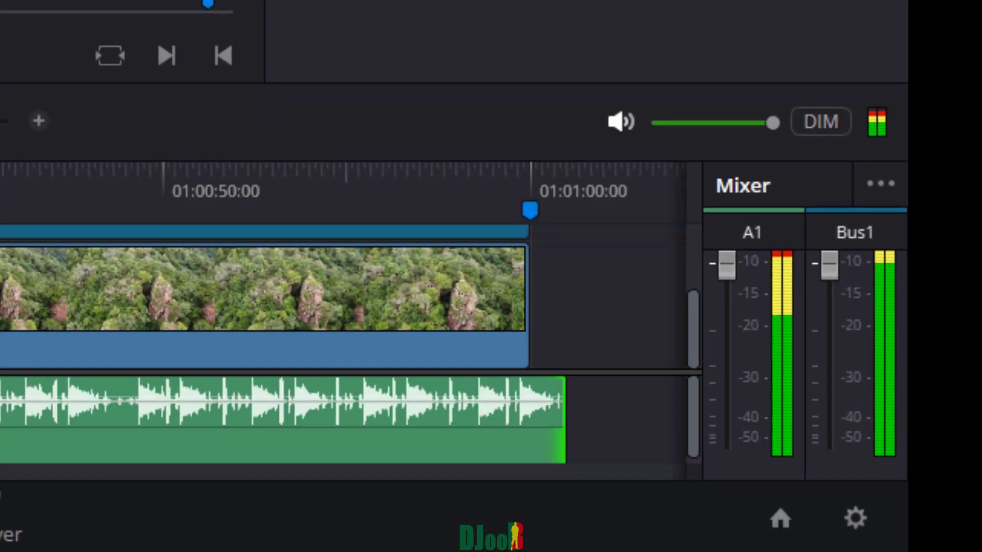
{"action": "left_click_drag", "start_coordinate": [1, 397], "coordinate": [1, 402]}
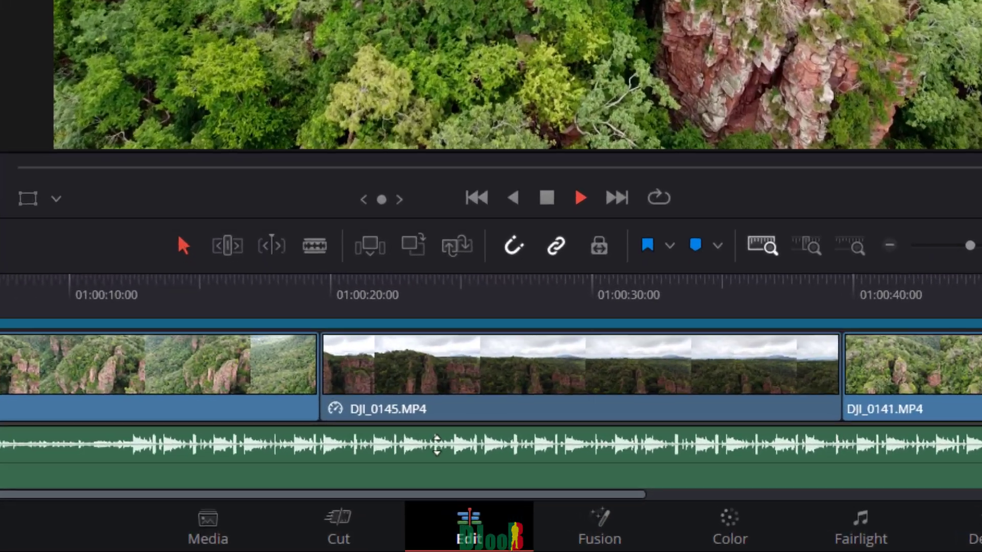
{"action": "left_click_drag", "start_coordinate": [420, 478], "coordinate": [421, 481]}
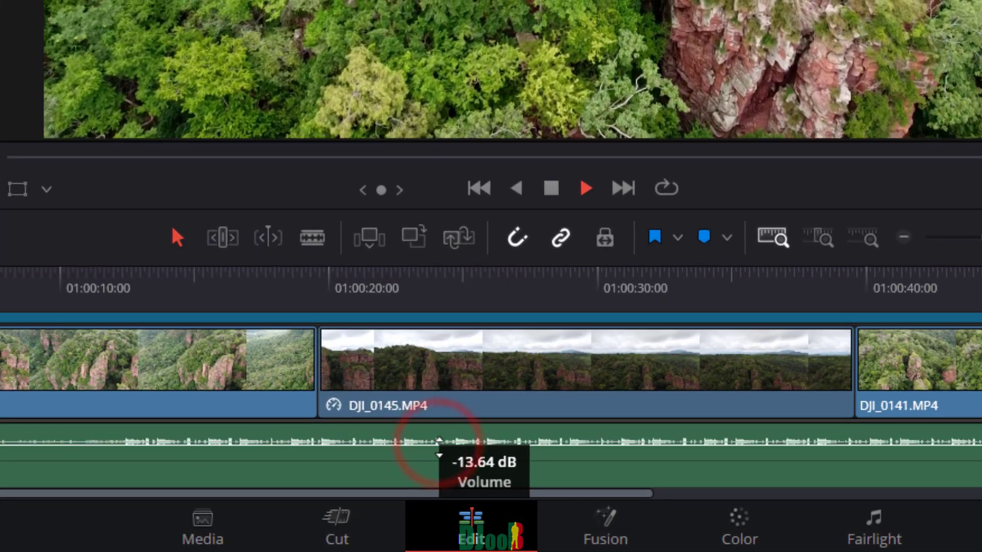
{"action": "left_click_drag", "start_coordinate": [439, 448], "coordinate": [439, 446]}
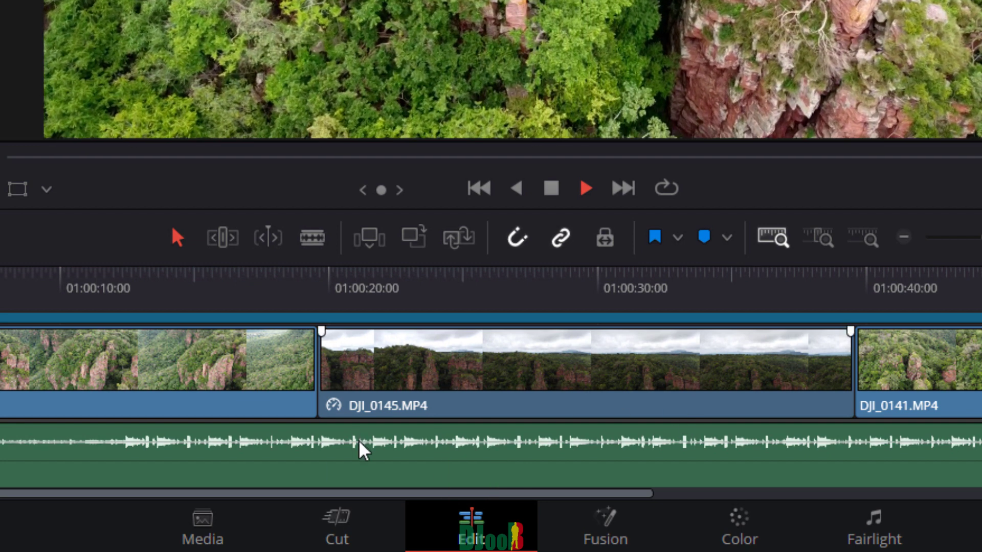
{"action": "left_click_drag", "start_coordinate": [359, 443], "coordinate": [358, 444]}
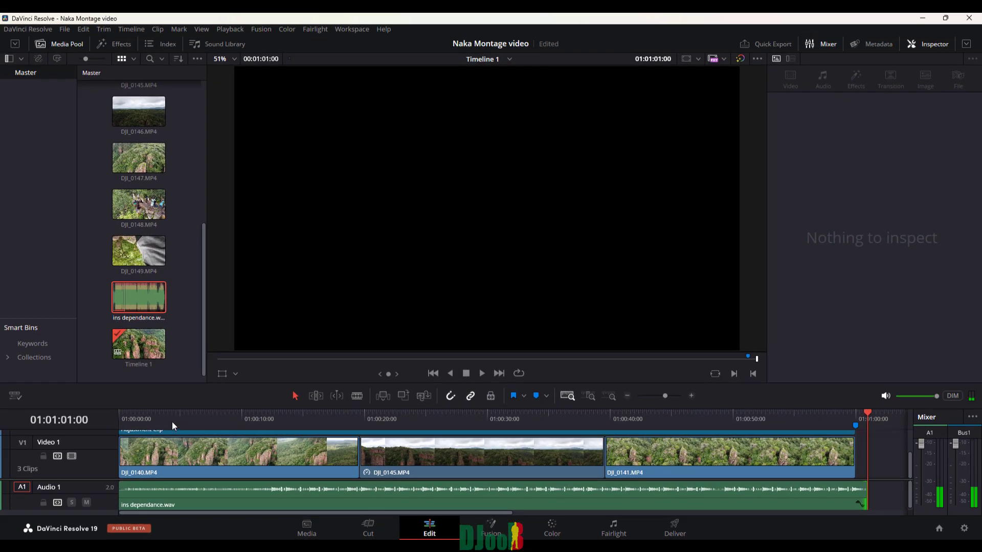
Step: Play the timeline from the start, and recheck the end of DJI_0140.MP4 with the quieter music
{"action": "left_click", "coordinate": [140, 416]}
{"action": "key", "text": "space"}
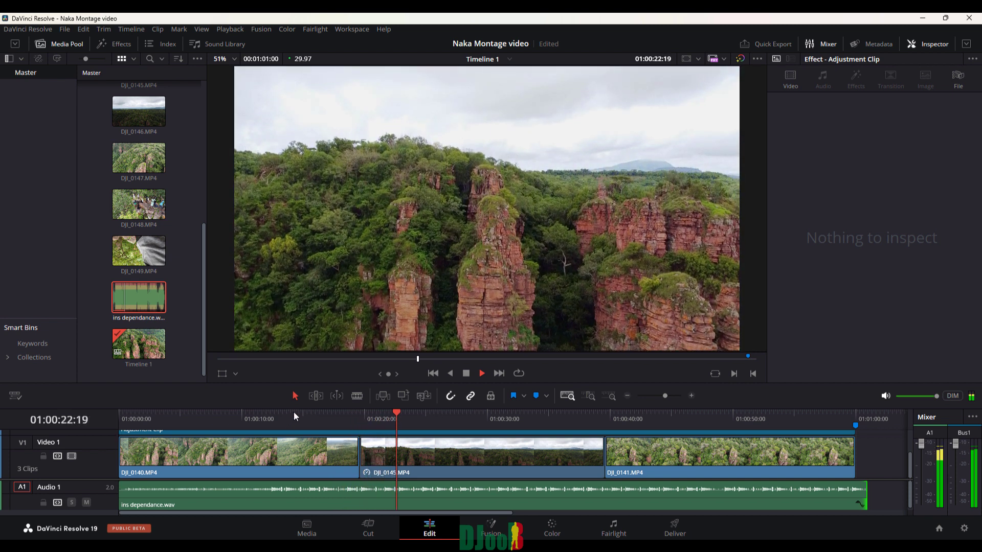
{"action": "left_click", "coordinate": [293, 412]}
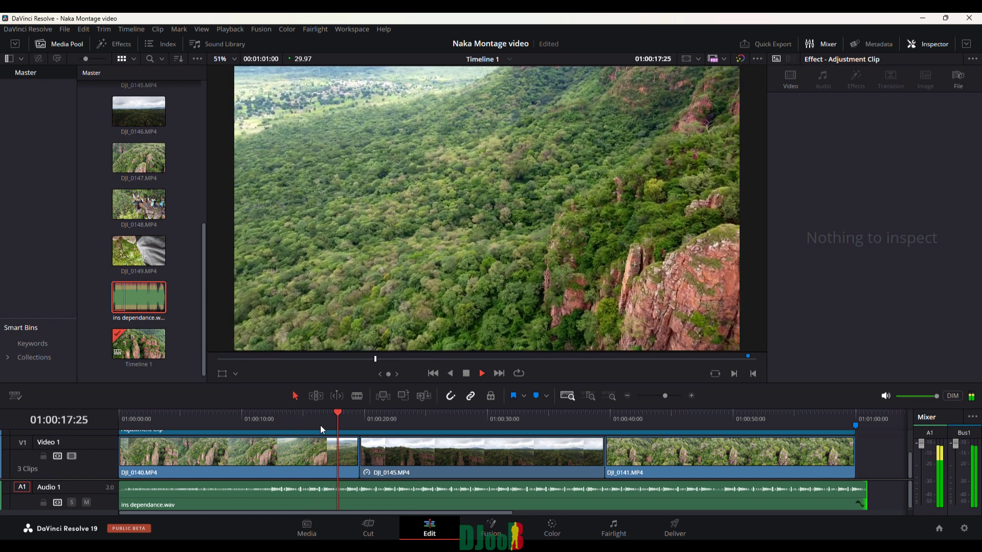
{"action": "left_click", "coordinate": [329, 411]}
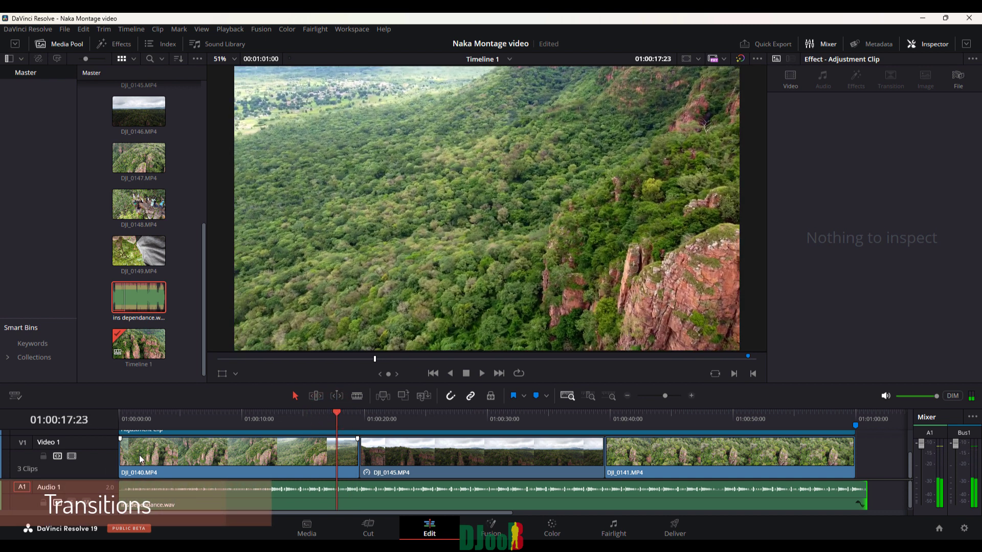
Step: Shorten the end of DJI_0140.MP4, keeping its start at the timeline start, and move DJI_0145.MP4 against it at 01:00:17:23
{"action": "left_click_drag", "start_coordinate": [121, 456], "coordinate": [158, 458]}
{"action": "left_click_drag", "start_coordinate": [245, 458], "coordinate": [225, 453]}
{"action": "left_click_drag", "start_coordinate": [316, 458], "coordinate": [327, 460]}
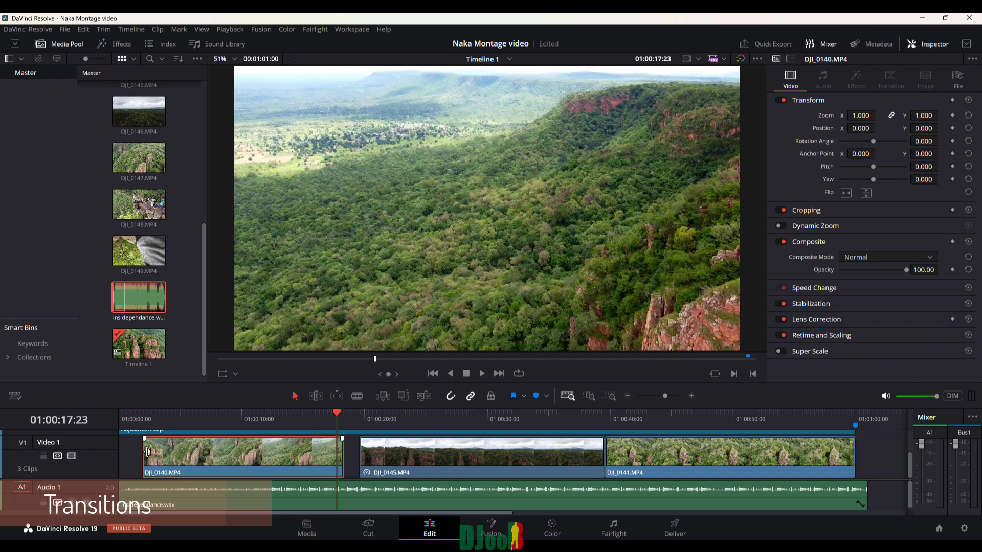
{"action": "left_click_drag", "start_coordinate": [145, 452], "coordinate": [120, 452]}
{"action": "left_click", "coordinate": [407, 454]}
{"action": "left_click_drag", "start_coordinate": [408, 454], "coordinate": [392, 456]}
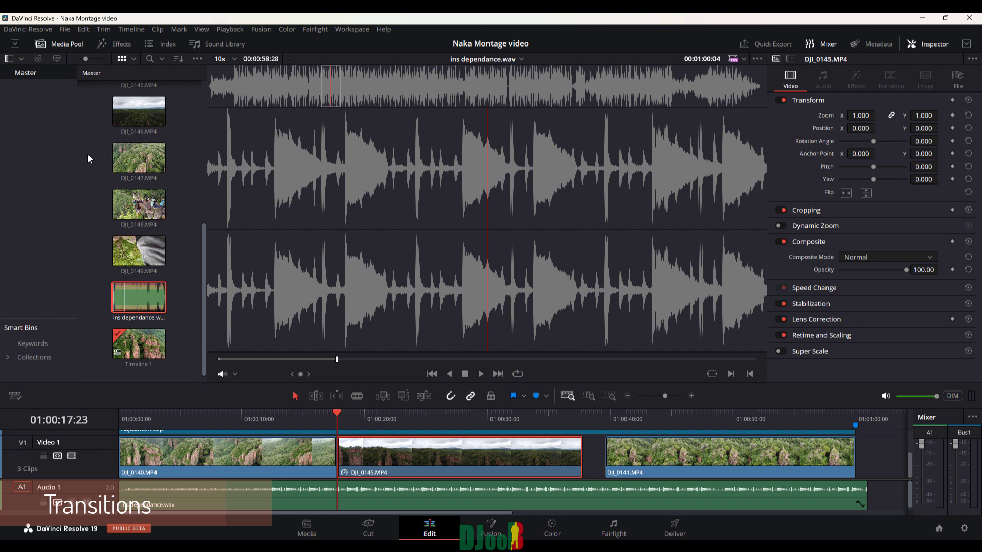
Step: Add a Non-Additive Dissolve video transition at the cut between DJI_0140.MP4 and DJI_0145.MP4
{"action": "left_click", "coordinate": [121, 45]}
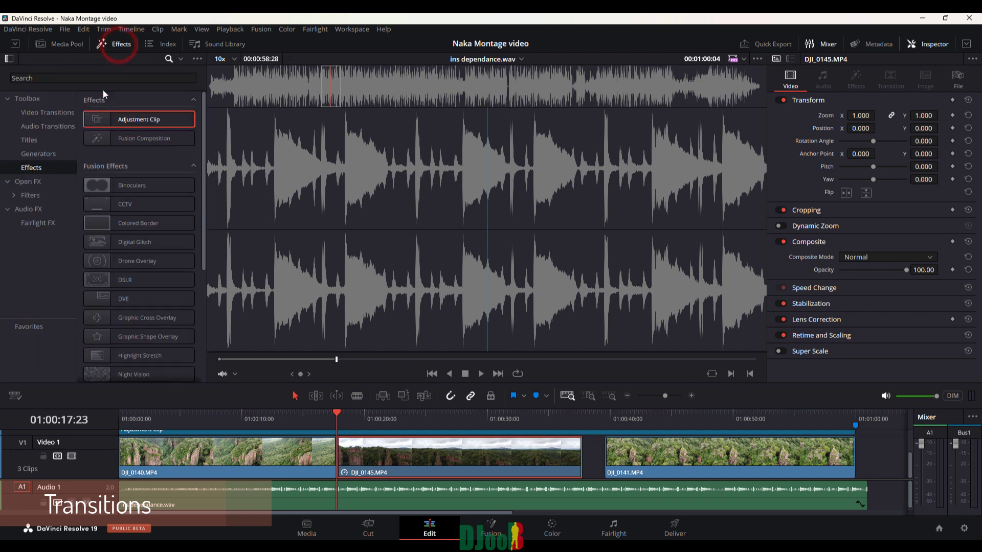
{"action": "left_click", "coordinate": [42, 113]}
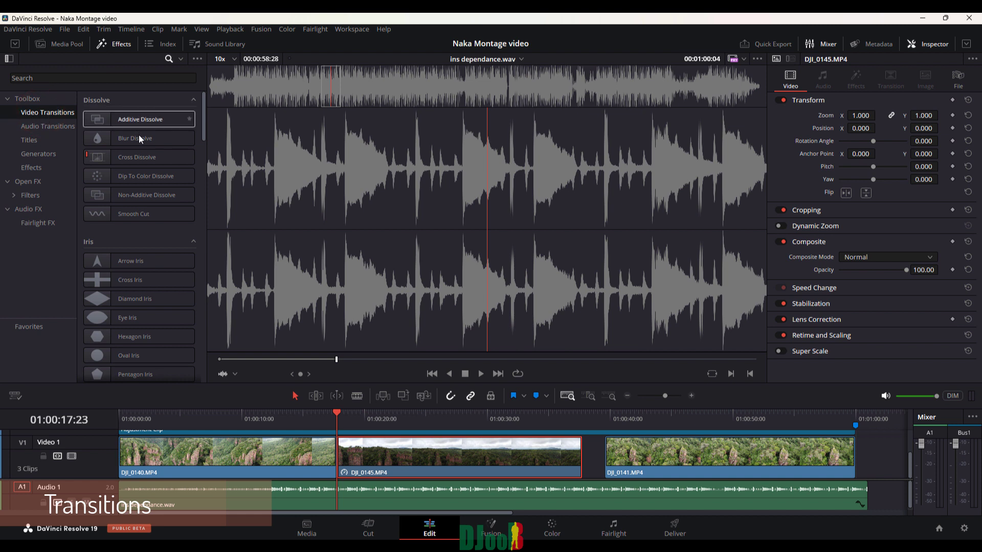
{"action": "left_click_drag", "start_coordinate": [205, 117], "coordinate": [186, 98]}
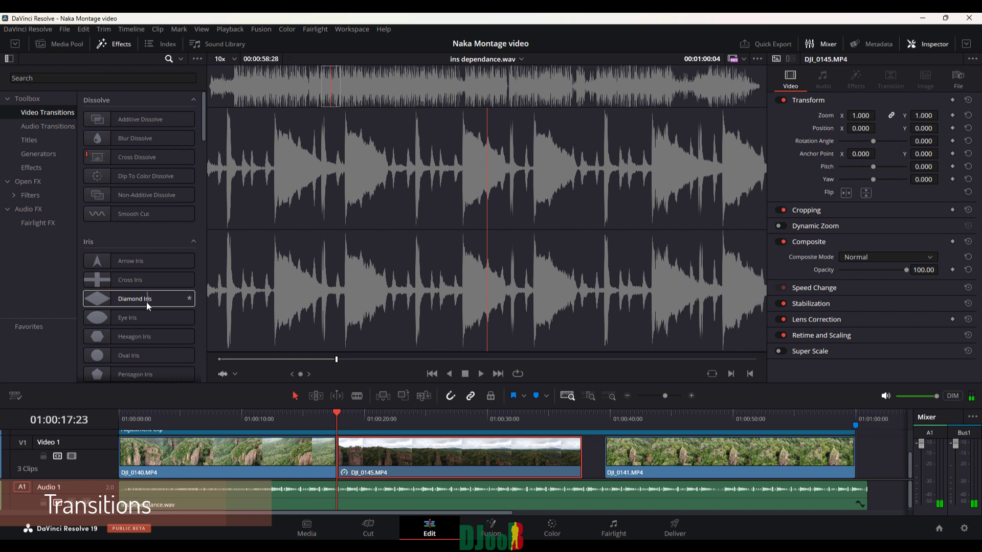
{"action": "left_click_drag", "start_coordinate": [101, 197], "coordinate": [335, 448]}
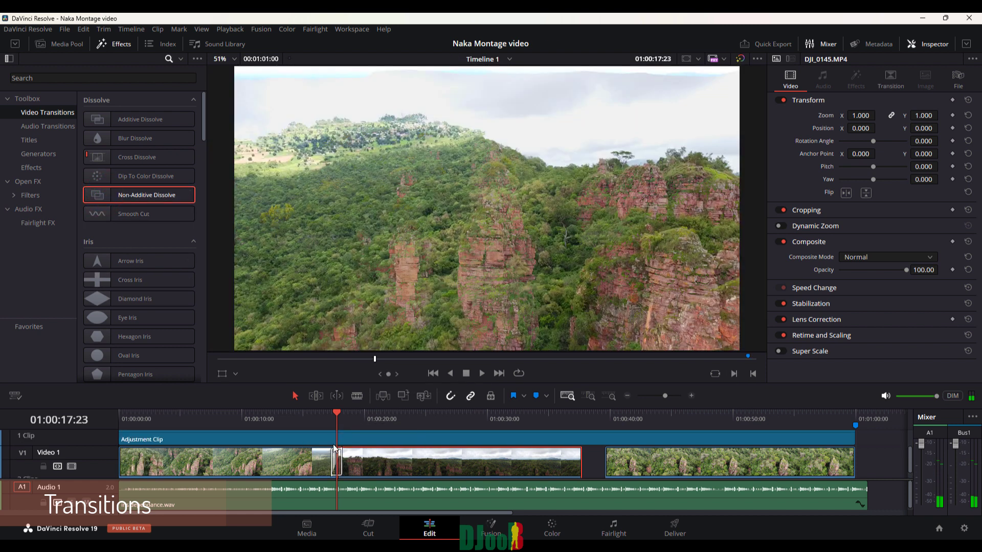
Step: Play back the Non-Additive Dissolve several times from just before the first cut
{"action": "left_click", "coordinate": [319, 415]}
{"action": "key", "text": "space"}
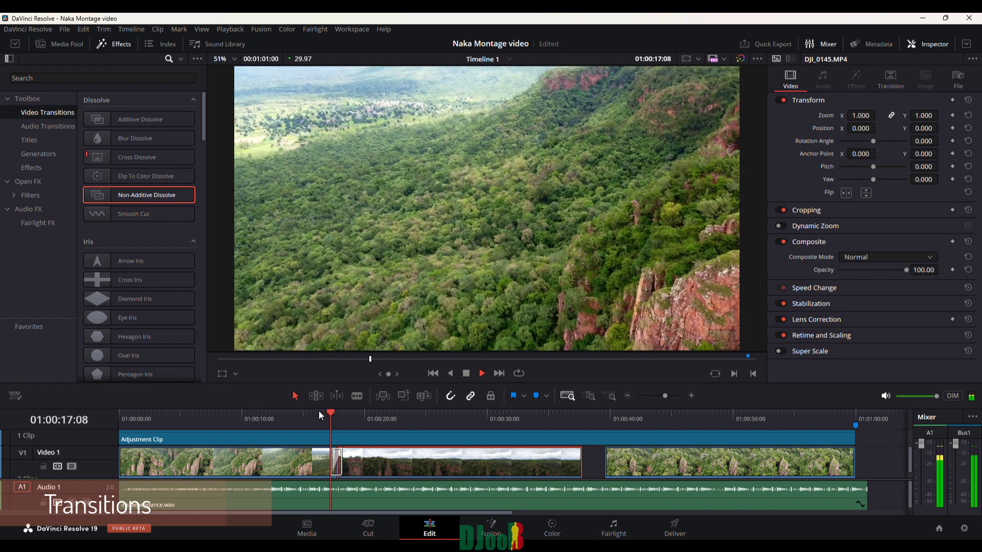
{"action": "left_click", "coordinate": [319, 415]}
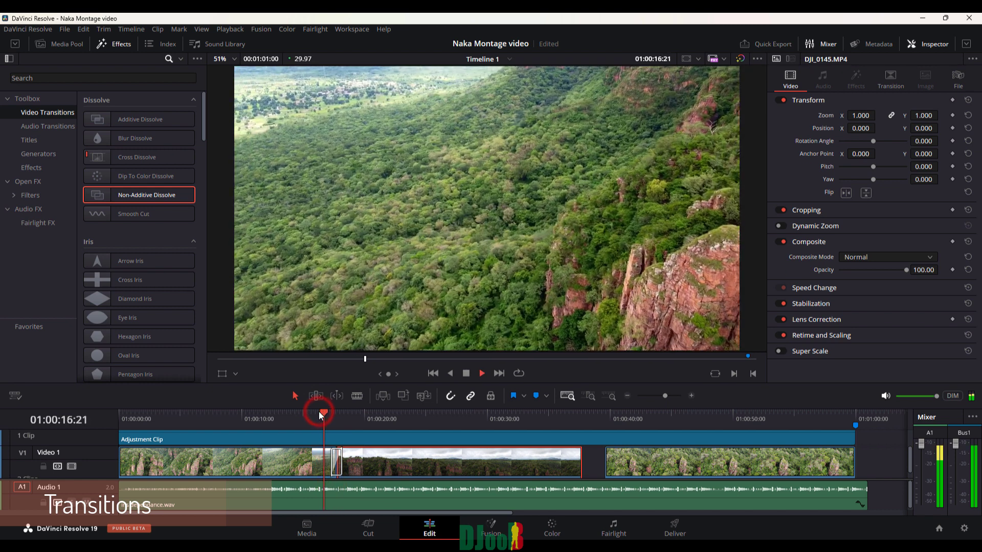
{"action": "left_click", "coordinate": [319, 415]}
{"action": "left_click", "coordinate": [319, 416]}
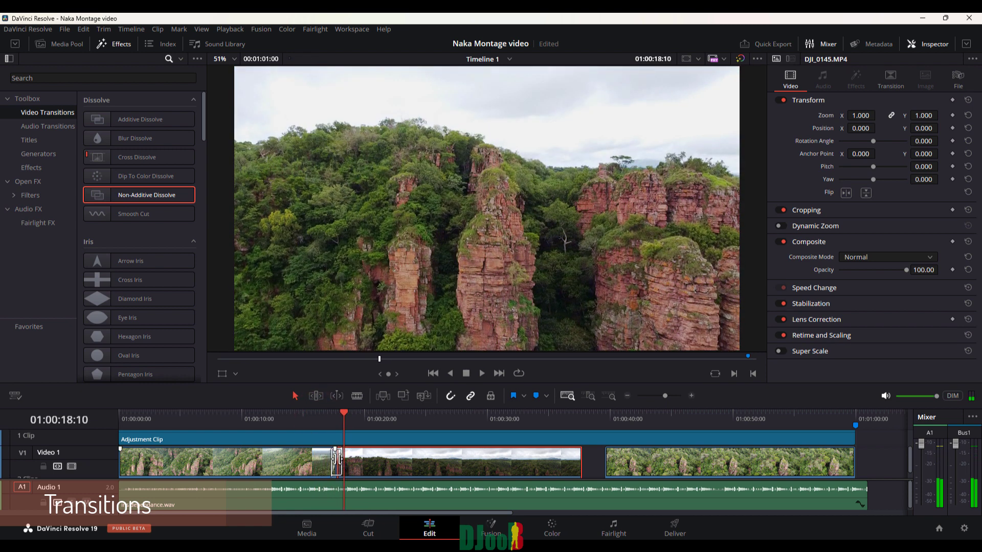
Step: Lengthen the Non-Additive Dissolve to 42 frames (1.4 seconds) and play back across it
{"action": "key", "text": "shift+z"}
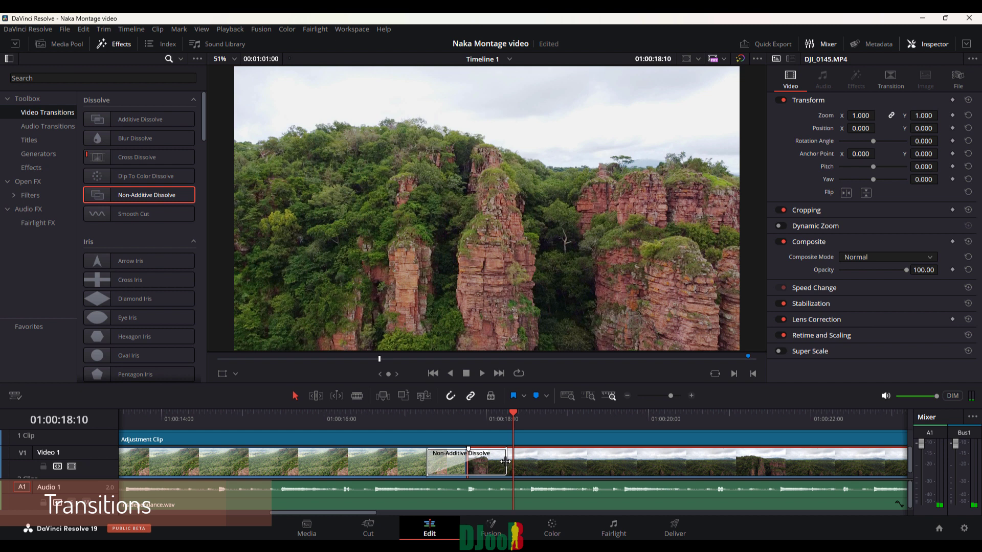
{"action": "left_click_drag", "start_coordinate": [505, 462], "coordinate": [524, 465]}
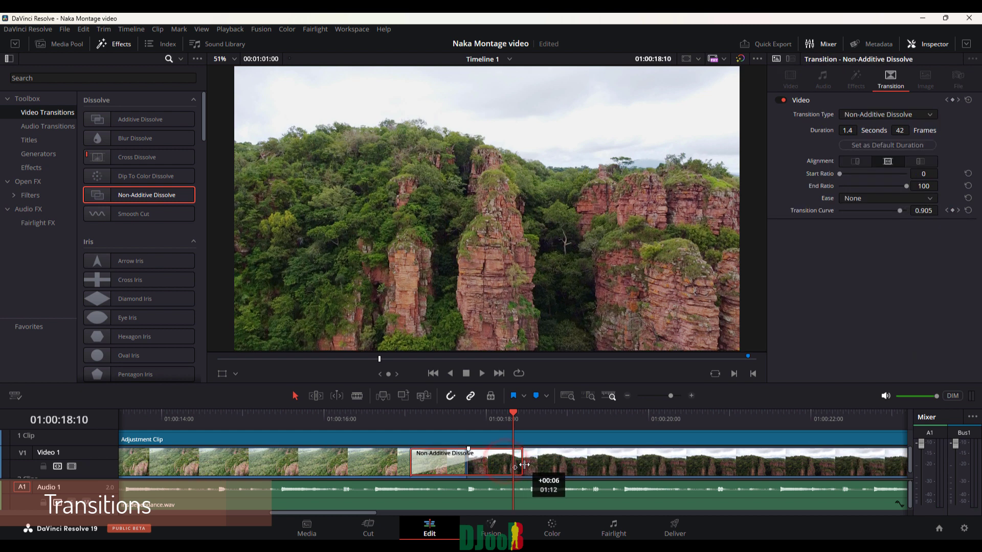
{"action": "left_click", "coordinate": [400, 424]}
{"action": "key", "text": "space"}
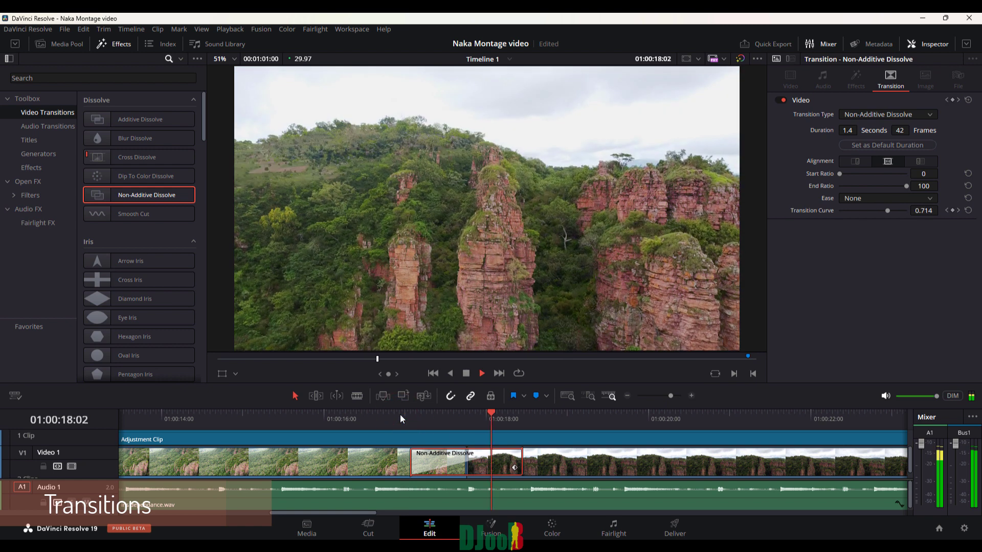
{"action": "key", "text": "space"}
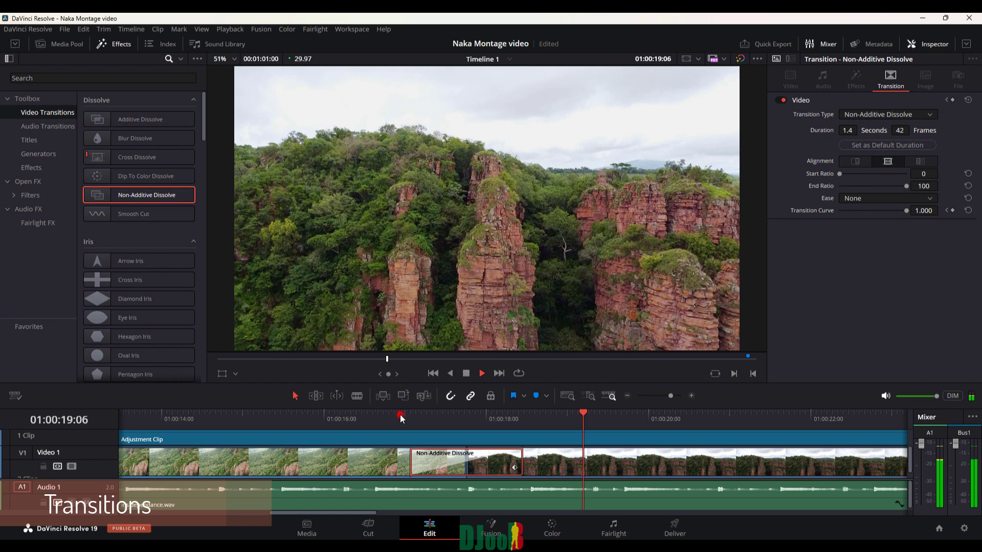
{"action": "left_click", "coordinate": [400, 419]}
Step: Review the gap after DJI_0145.MP4 and close it by moving DJI_0141.MP4 back against that clip's end
{"action": "scroll", "coordinate": [400, 423], "scroll_direction": "down", "scroll_amount": 3}
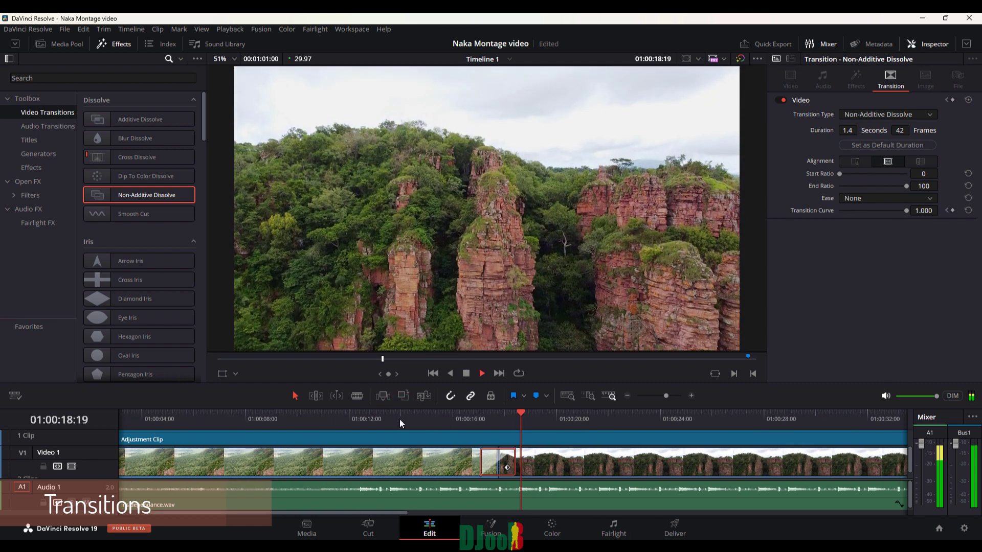
{"action": "scroll", "coordinate": [400, 424], "scroll_direction": "down", "scroll_amount": 5}
{"action": "scroll", "coordinate": [271, 449], "scroll_direction": "up", "scroll_amount": 5}
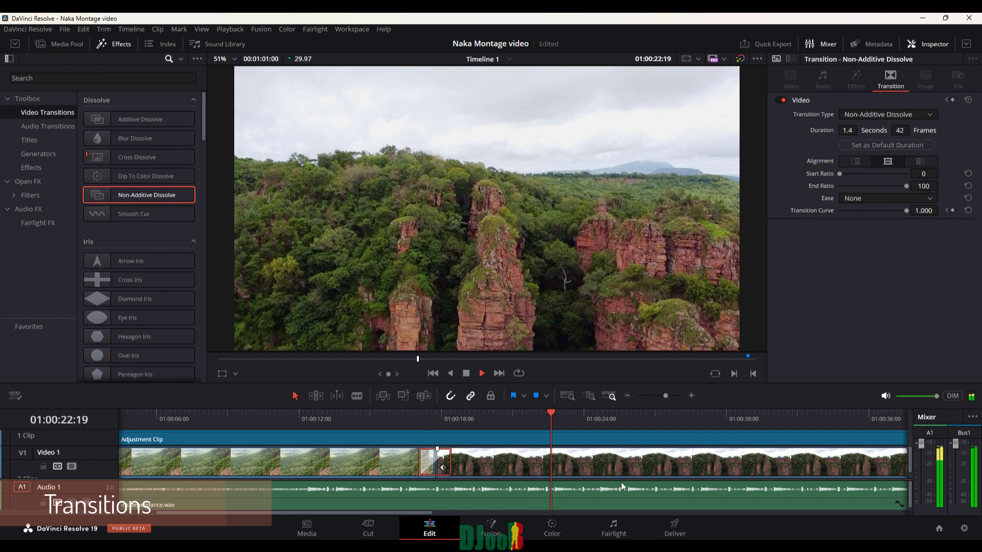
{"action": "scroll", "coordinate": [512, 471], "scroll_direction": "down", "scroll_amount": 5}
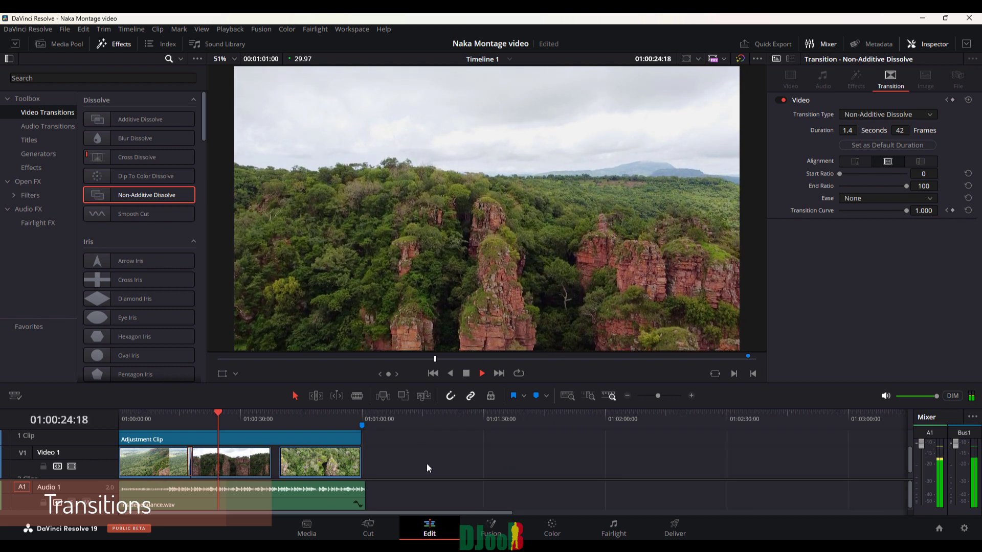
{"action": "left_click", "coordinate": [265, 415]}
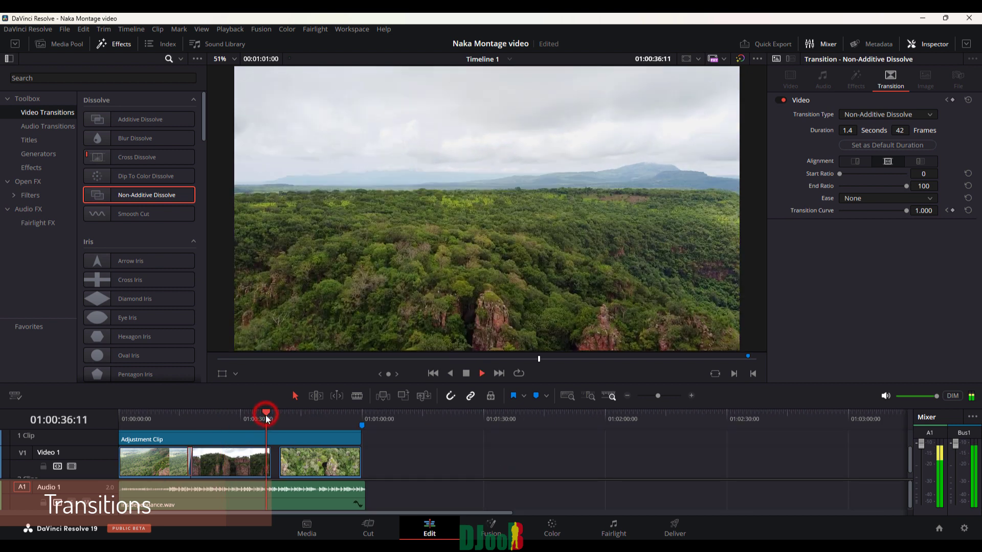
{"action": "left_click", "coordinate": [271, 464]}
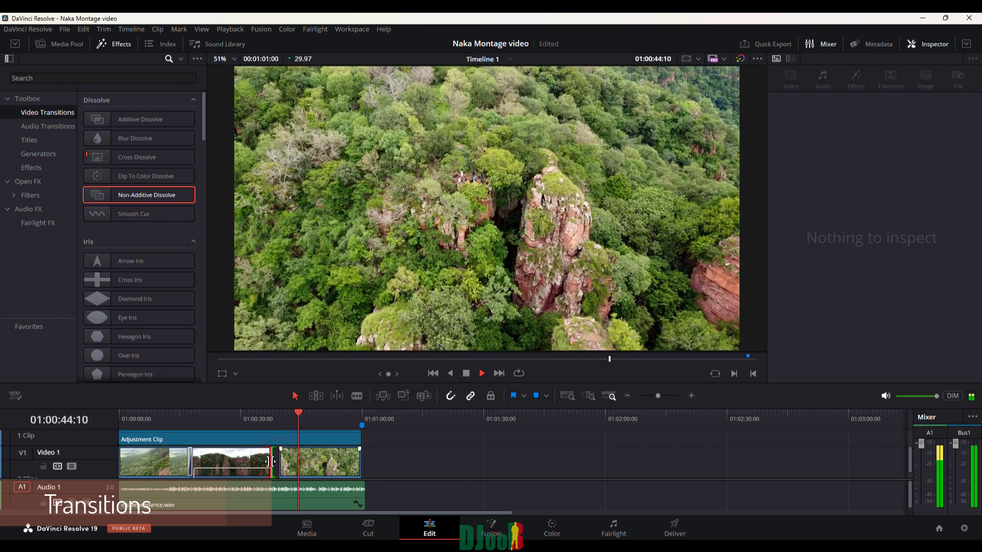
{"action": "left_click", "coordinate": [281, 412]}
{"action": "key", "text": "space"}
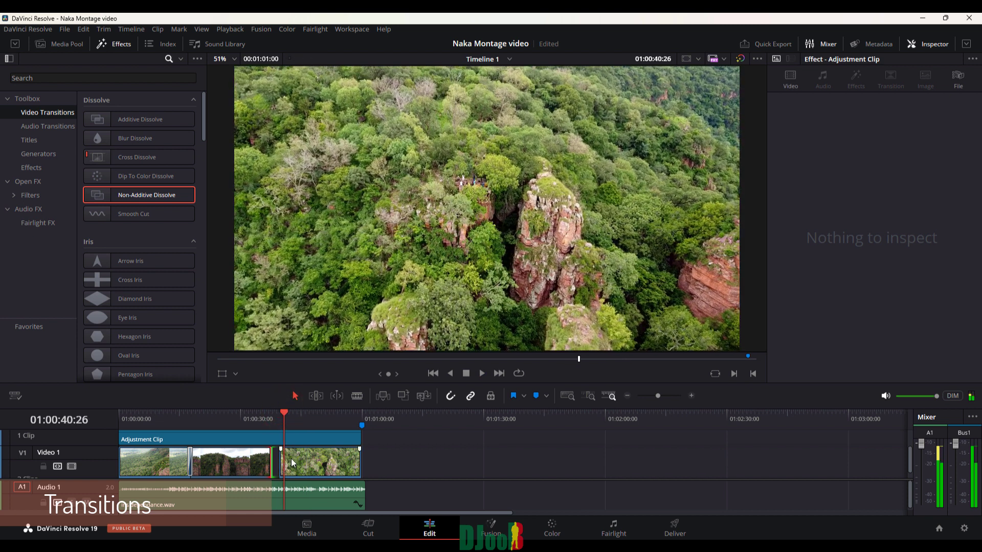
{"action": "left_click", "coordinate": [296, 464]}
{"action": "left_click_drag", "start_coordinate": [293, 463], "coordinate": [284, 465]}
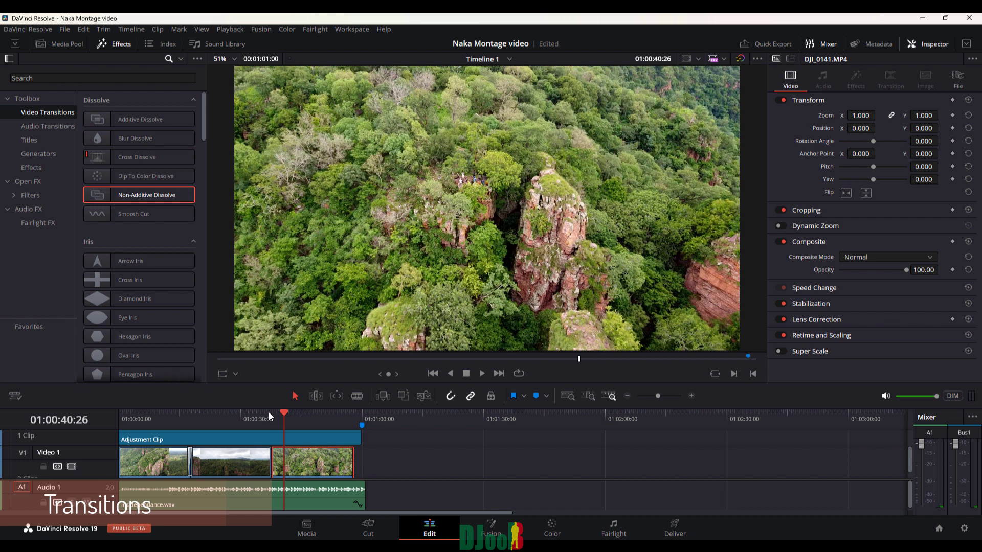
Step: Play back across the cut between DJI_0145.MP4 and DJI_0141.MP4 from about 01:00:36
{"action": "left_click", "coordinate": [271, 413]}
{"action": "left_click", "coordinate": [258, 412]}
{"action": "left_click", "coordinate": [268, 416]}
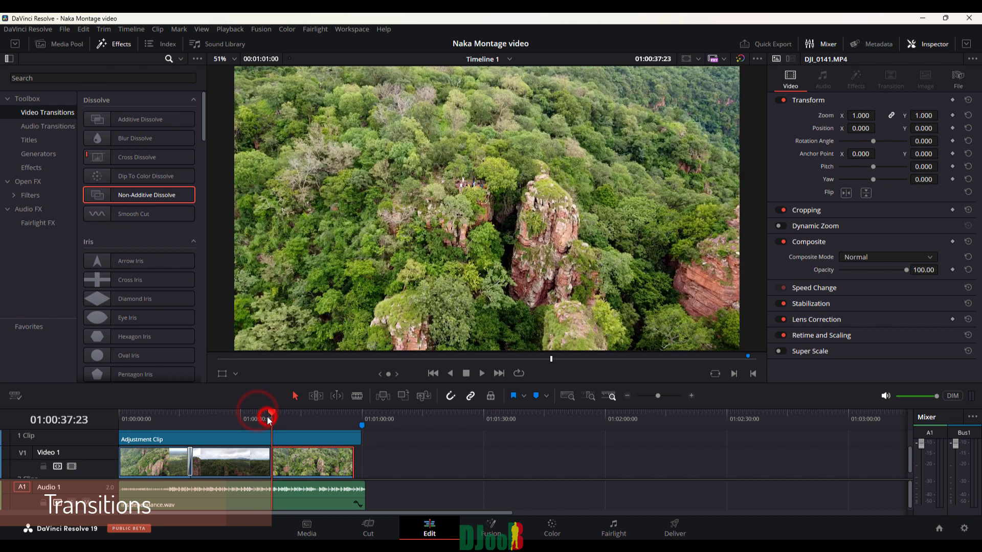
{"action": "left_click", "coordinate": [263, 417]}
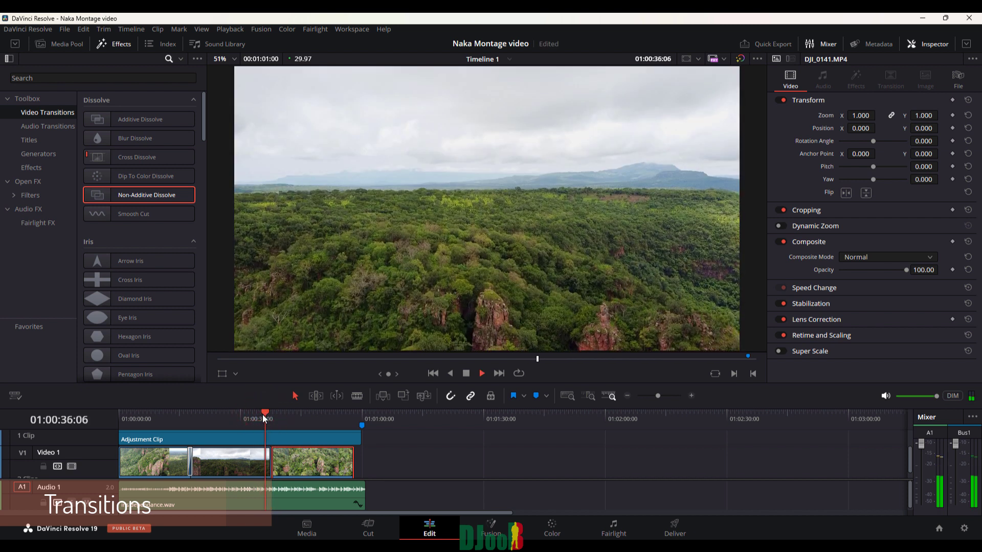
{"action": "left_click", "coordinate": [264, 419]}
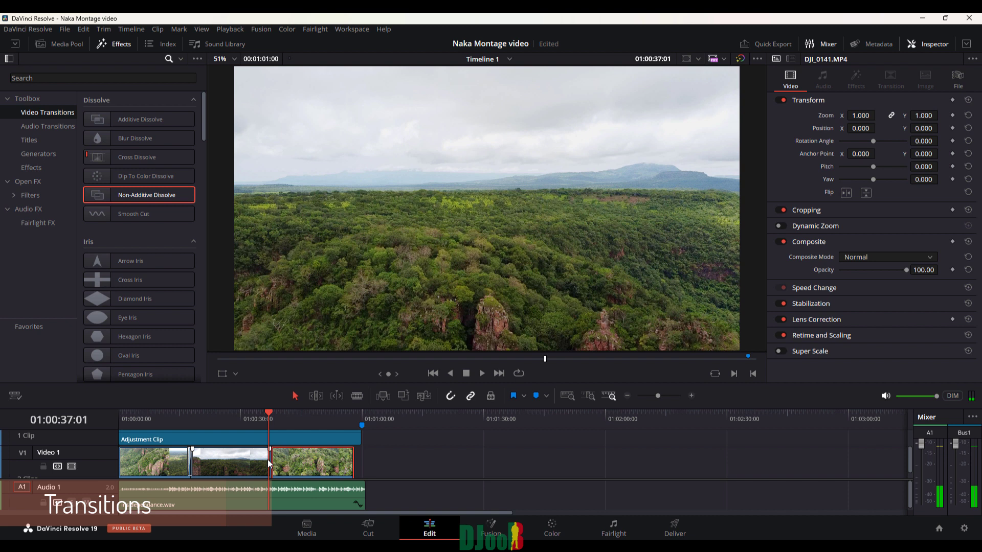
Step: Move DJI_0141.MP4 22 frames earlier over the end of DJI_0145.MP4 and play back across the cut
{"action": "scroll", "coordinate": [268, 464], "scroll_direction": "up", "scroll_amount": 10}
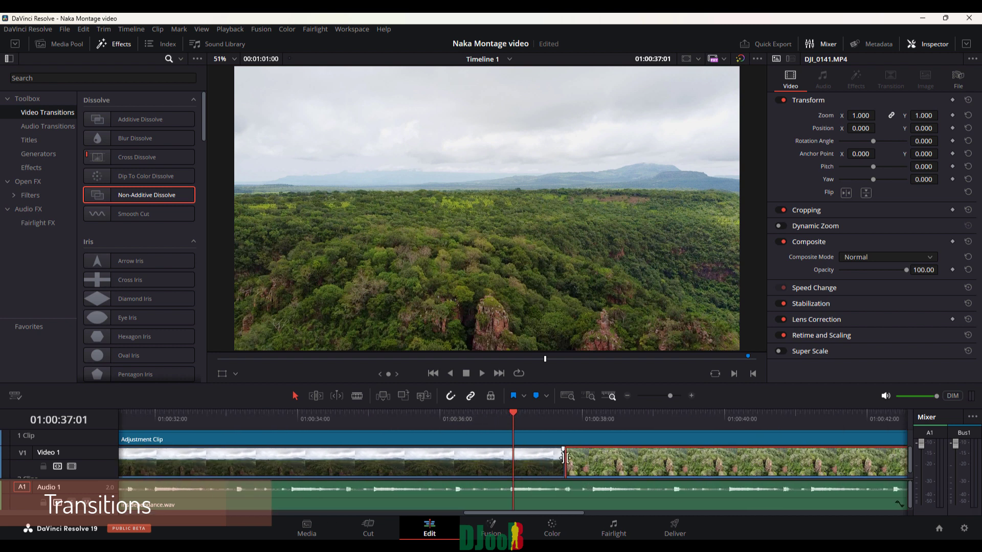
{"action": "left_click_drag", "start_coordinate": [591, 469], "coordinate": [531, 467]}
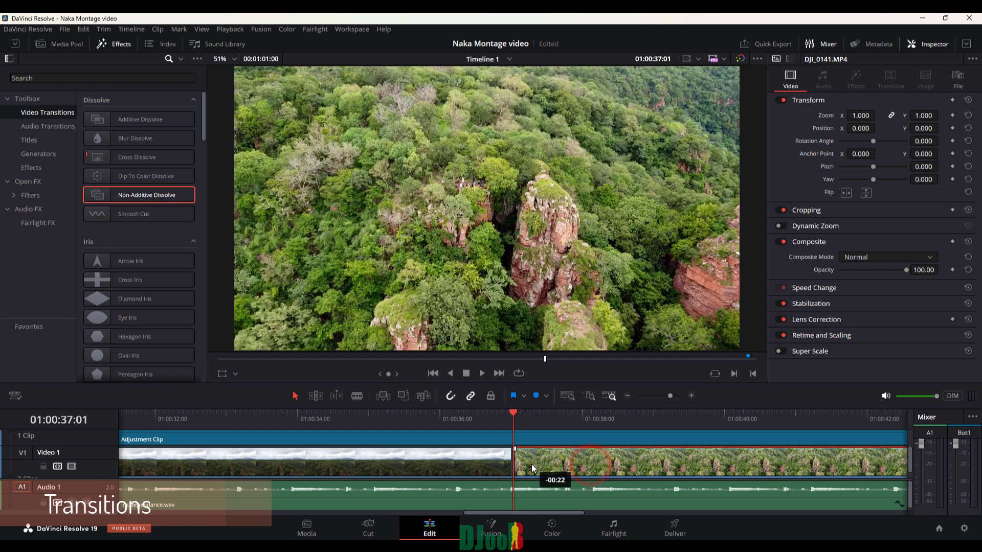
{"action": "left_click", "coordinate": [469, 416]}
{"action": "key", "text": "space"}
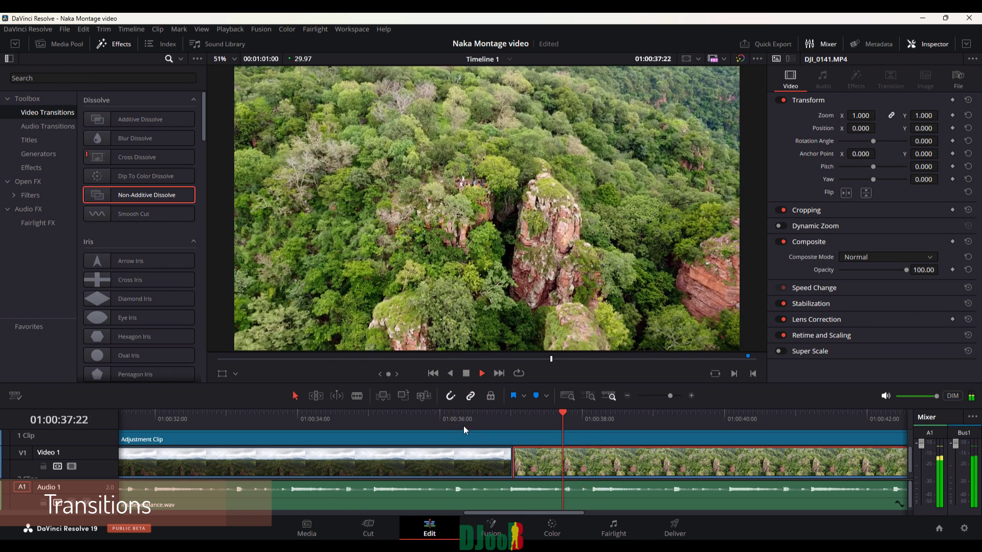
{"action": "left_click", "coordinate": [450, 412]}
{"action": "left_click", "coordinate": [357, 412]}
{"action": "left_click", "coordinate": [379, 415]}
{"action": "key", "text": "space"}
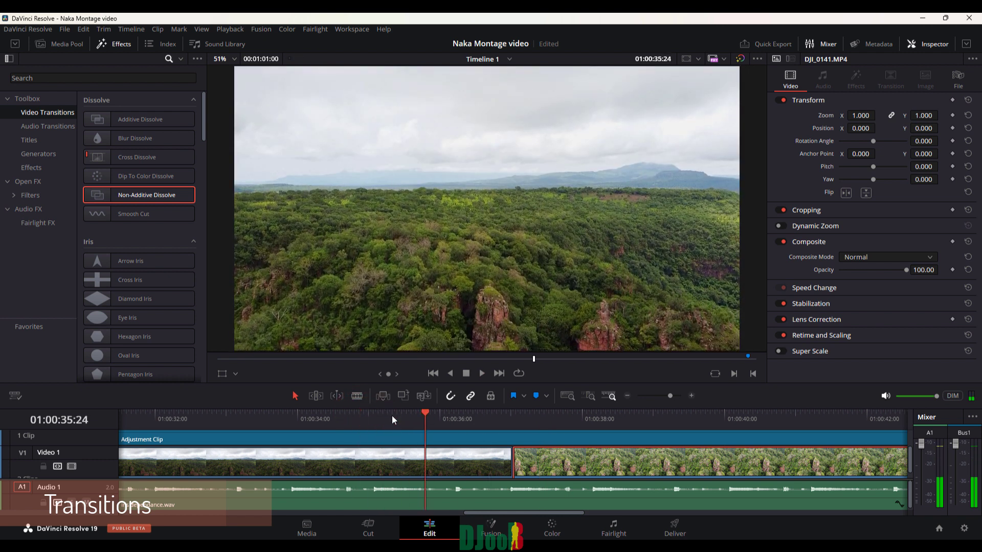
Step: Move DJI_0141.MP4 about 1.4 seconds earlier over DJI_0145.MP4 and add a Non-Additive Dissolve at the cut between them
{"action": "left_click", "coordinate": [389, 414]}
{"action": "left_click_drag", "start_coordinate": [518, 471], "coordinate": [433, 471]}
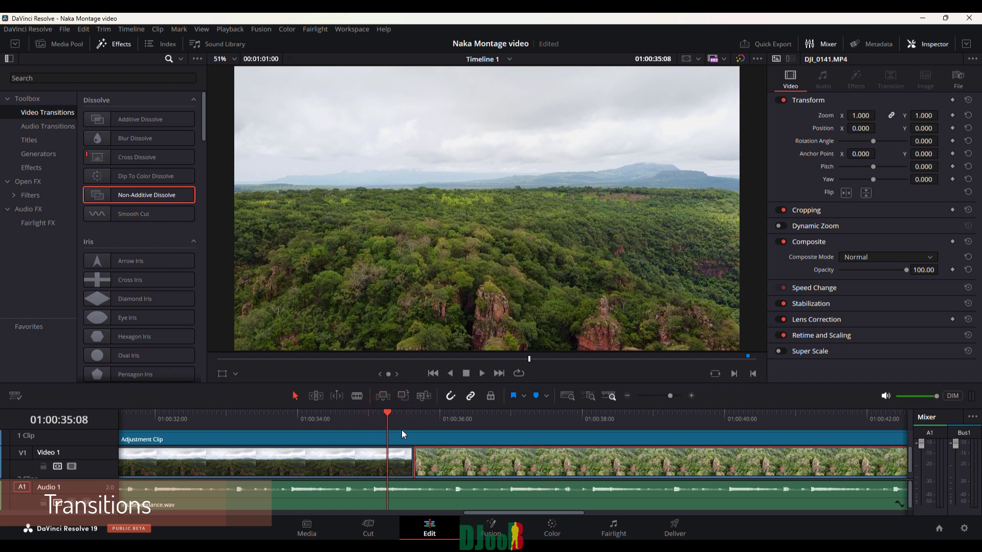
{"action": "left_click_drag", "start_coordinate": [118, 205], "coordinate": [417, 477]}
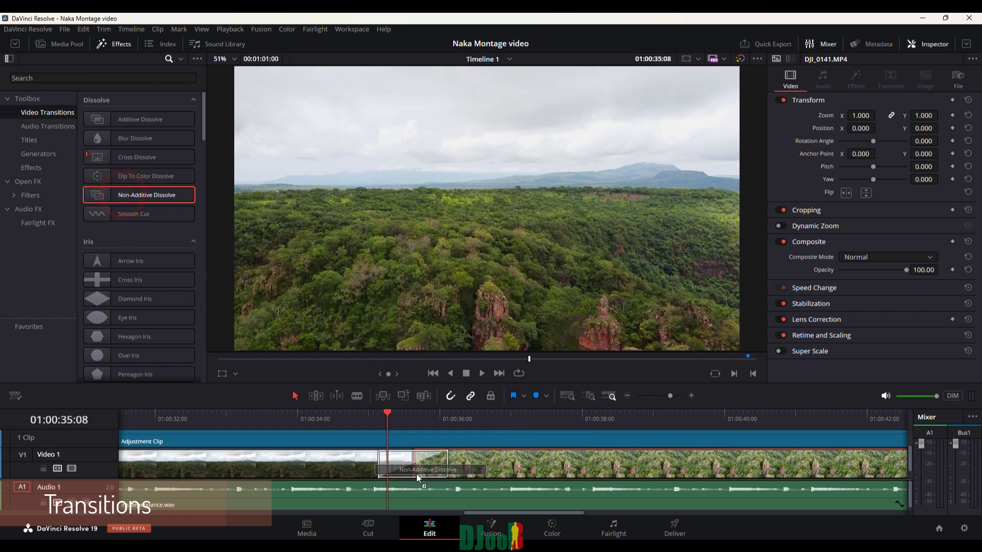
Step: Scrub and play through the new Non-Additive Dissolve between DJI_0145.MP4 and DJI_0141.MP4
{"action": "left_click", "coordinate": [365, 417]}
{"action": "left_click_drag", "start_coordinate": [370, 417], "coordinate": [409, 429]}
{"action": "left_click_drag", "start_coordinate": [423, 419], "coordinate": [466, 429]}
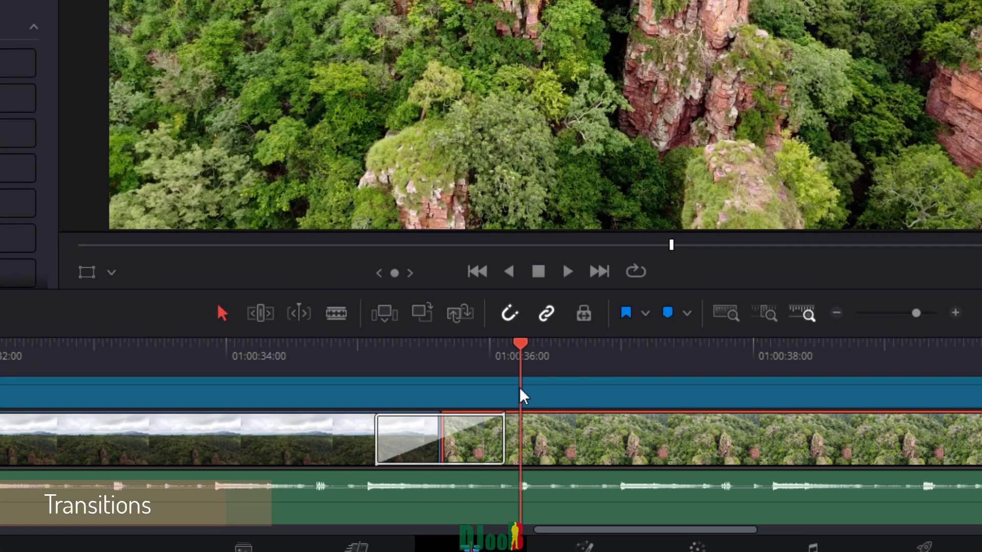
{"action": "key", "text": "space"}
{"action": "key", "text": "space"}
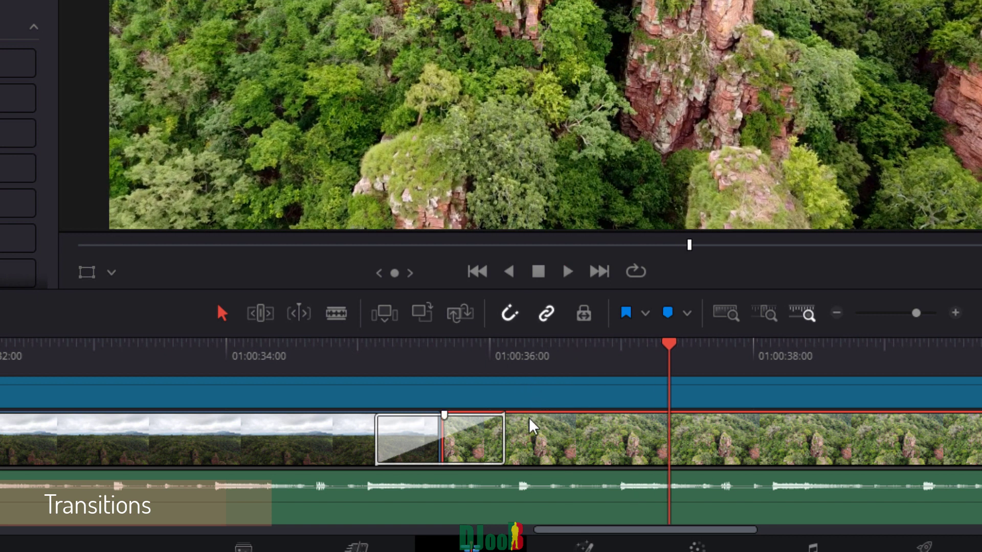
Step: Lengthen the dissolve before DJI_0141.MP4 to about 3.4 seconds, roll its cut 11 frames later and play it back
{"action": "left_click_drag", "start_coordinate": [506, 438], "coordinate": [668, 463]}
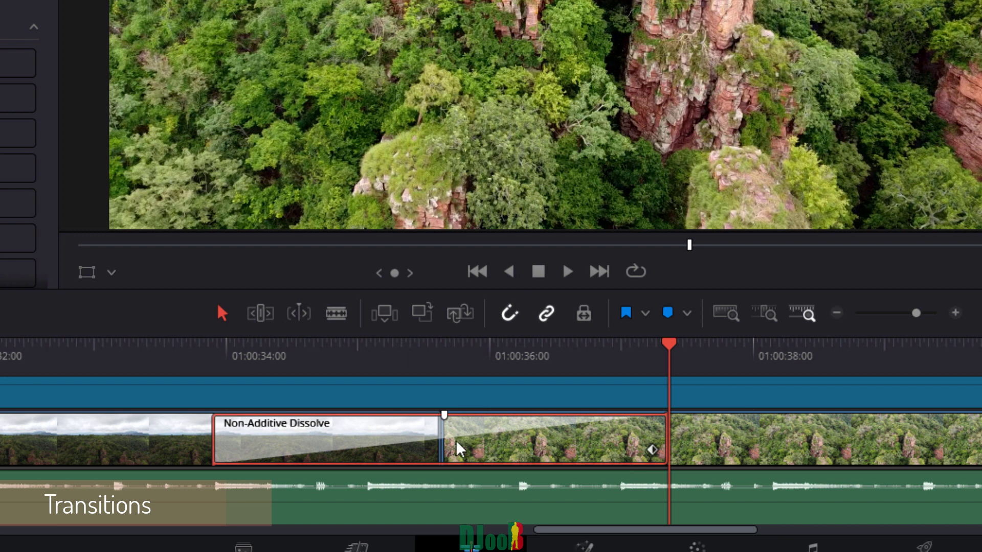
{"action": "left_click_drag", "start_coordinate": [445, 435], "coordinate": [503, 446]}
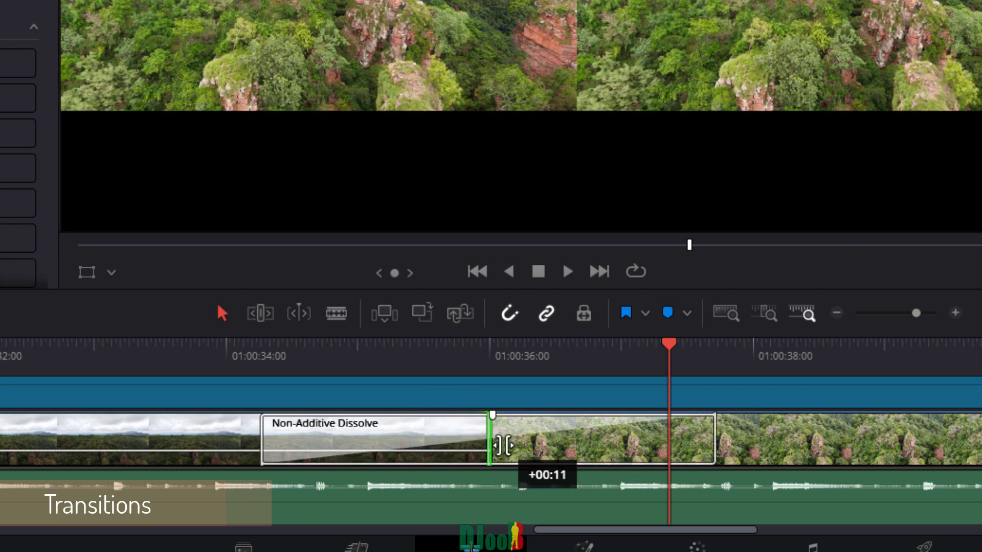
{"action": "left_click_drag", "start_coordinate": [633, 347], "coordinate": [160, 368]}
{"action": "key", "text": "space"}
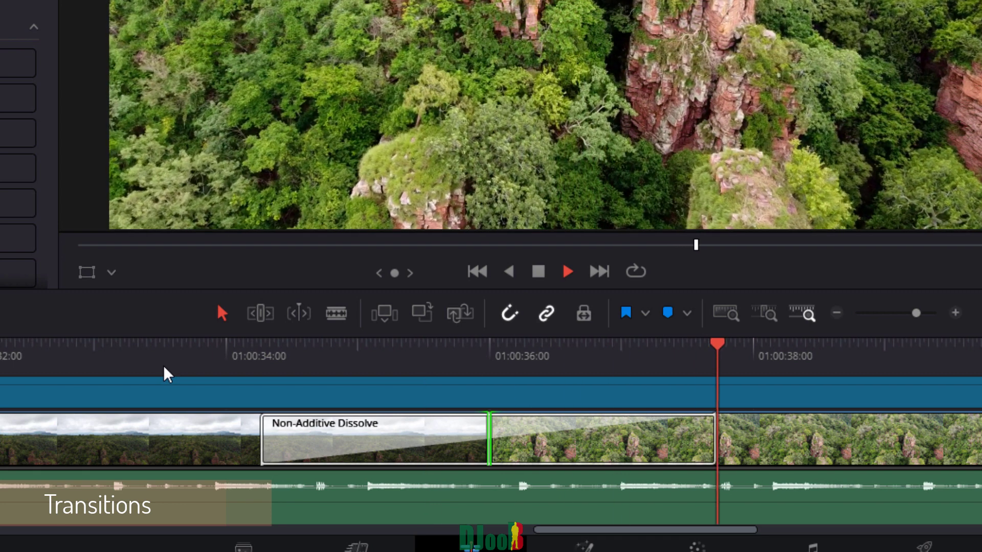
{"action": "left_click", "coordinate": [167, 373]}
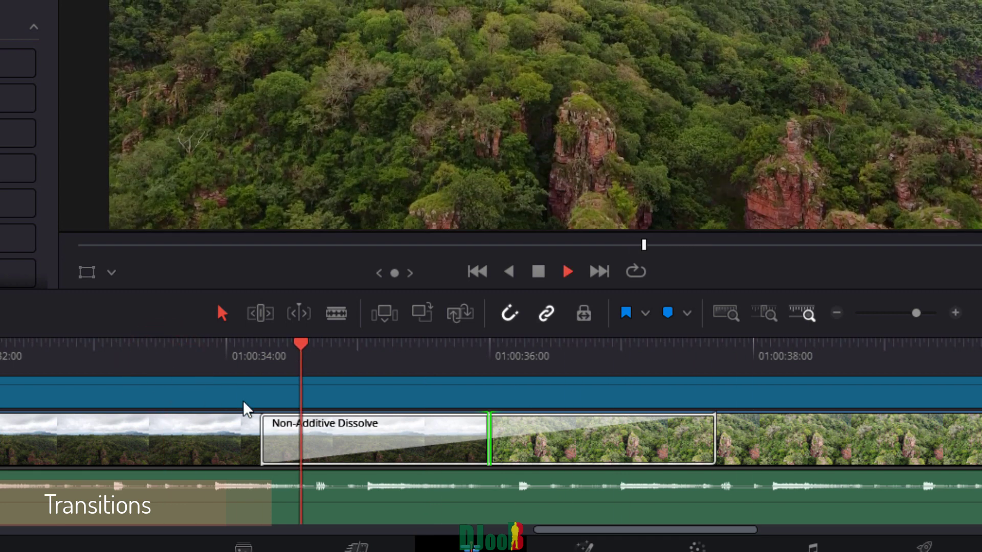
Step: Shorten the dissolve between DJI_0145.MP4 and DJI_0141.MP4 in two stages to about 1.8 seconds, playing it back after each
{"action": "key", "text": "ctrl+minus"}
{"action": "left_click", "coordinate": [623, 349]}
{"action": "left_click_drag", "start_coordinate": [598, 444], "coordinate": [620, 444]}
{"action": "left_click", "coordinate": [628, 343]}
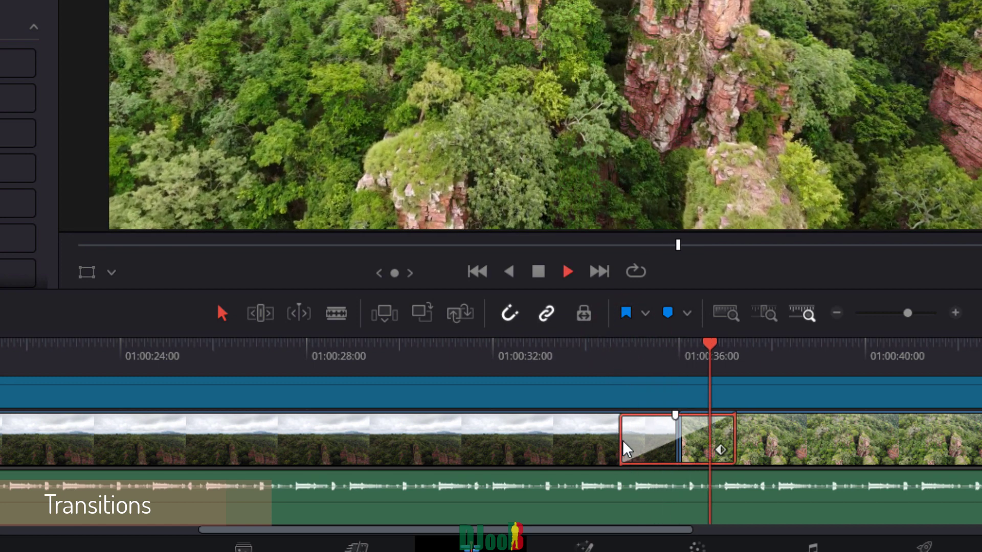
{"action": "left_click_drag", "start_coordinate": [624, 441], "coordinate": [638, 441]}
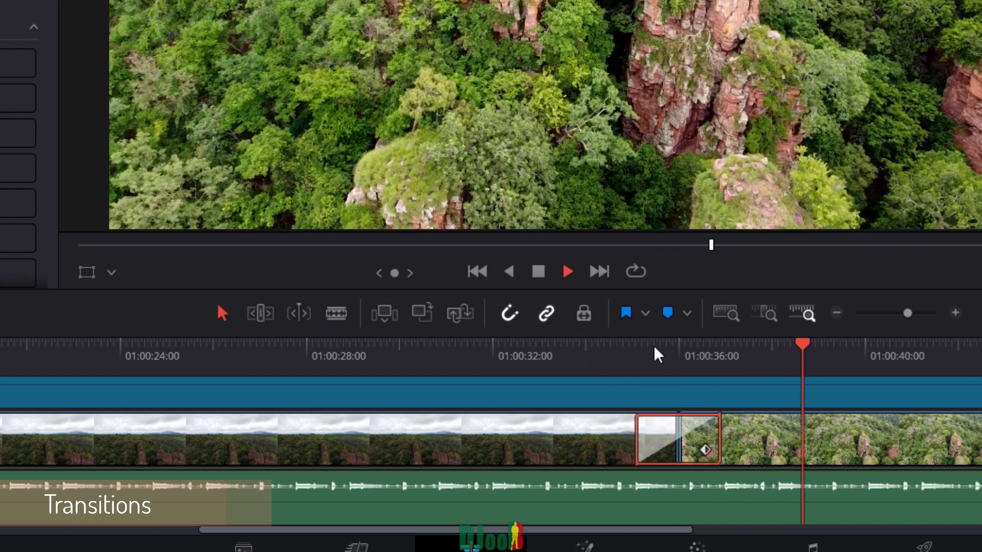
{"action": "left_click", "coordinate": [653, 347]}
{"action": "key", "text": "space"}
Step: Roll the cut under the shortened dissolve slightly later and play back the transition
{"action": "left_click_drag", "start_coordinate": [680, 434], "coordinate": [693, 436]}
{"action": "key", "text": "space"}
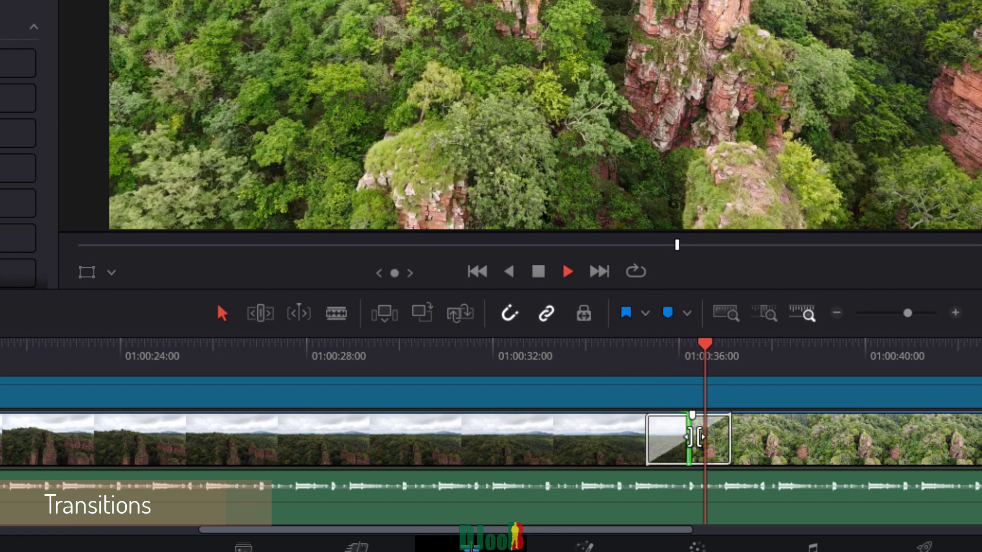
{"action": "left_click", "coordinate": [632, 345]}
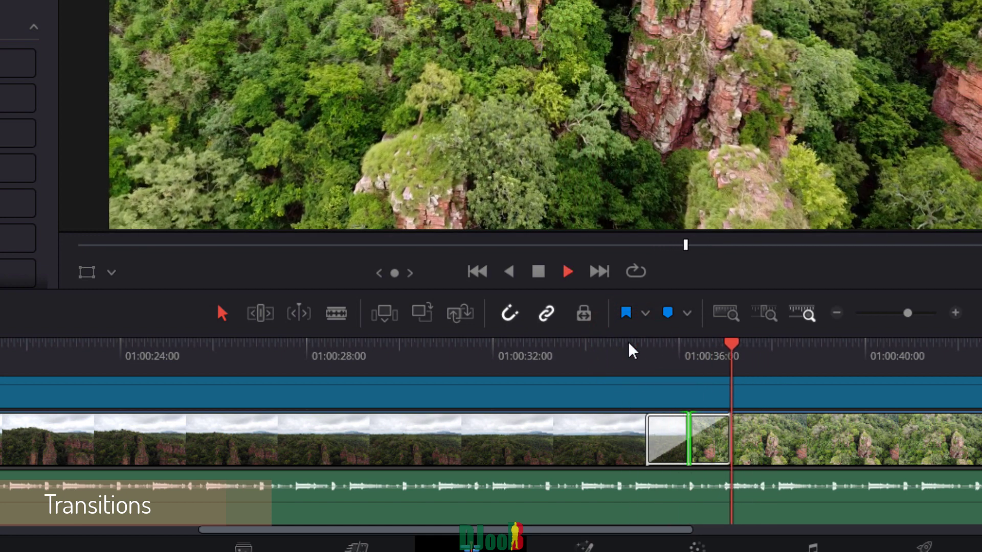
{"action": "left_click", "coordinate": [629, 343]}
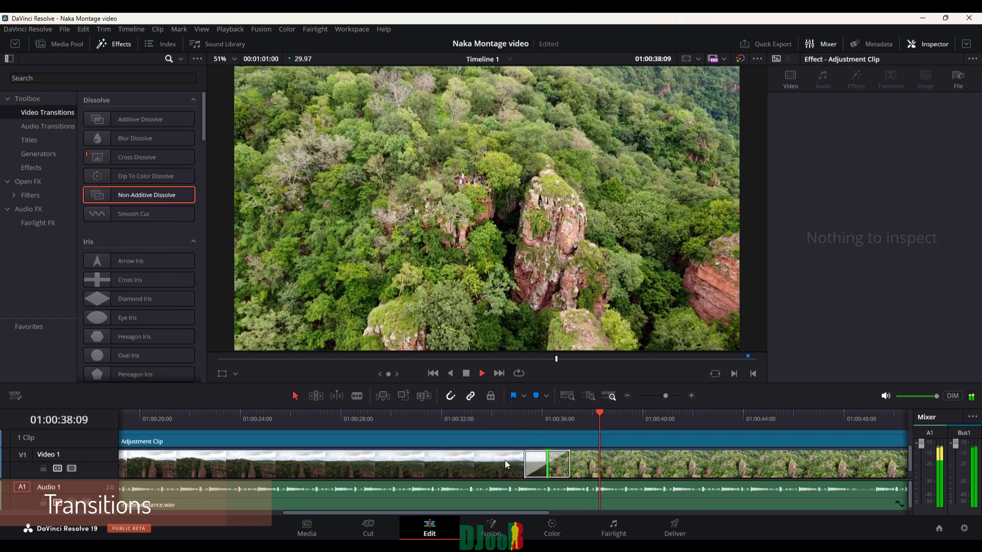
Step: Trim the end of DJI_0141.MP4 back to 01:00:49:11 and play back past the new ending
{"action": "scroll", "coordinate": [478, 512], "scroll_direction": "down", "scroll_amount": 4}
{"action": "scroll", "coordinate": [479, 512], "scroll_direction": "down", "scroll_amount": 2}
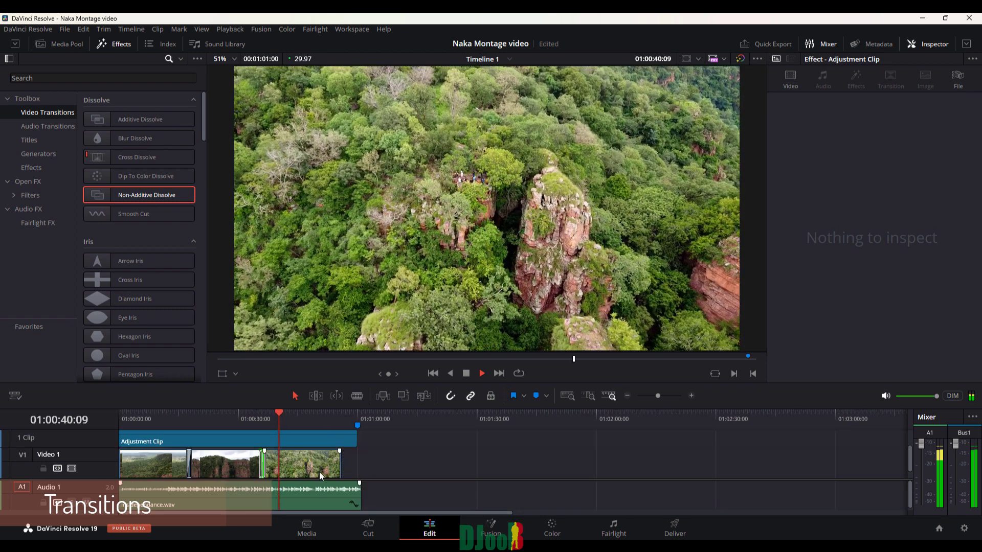
{"action": "scroll", "coordinate": [538, 455], "scroll_direction": "up", "scroll_amount": 5}
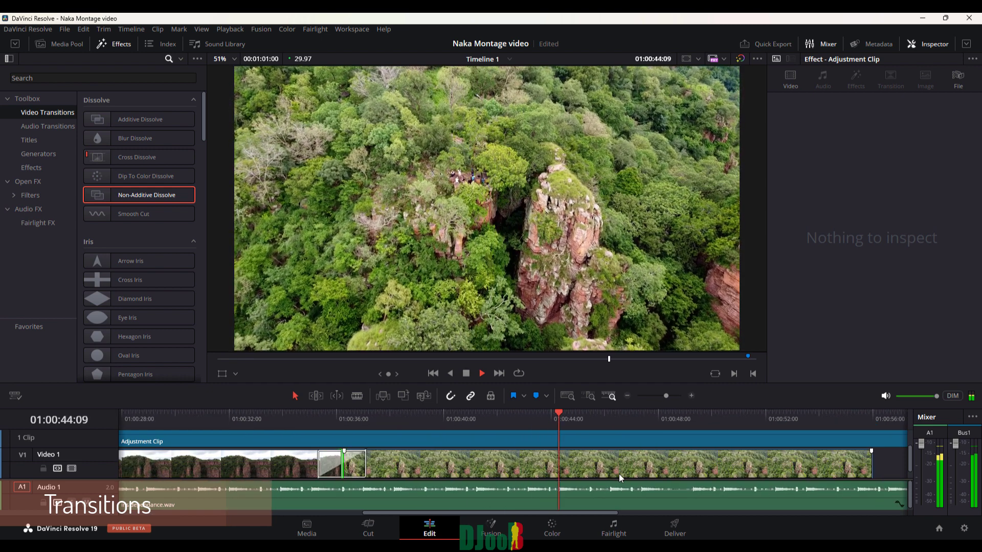
{"action": "scroll", "coordinate": [621, 478], "scroll_direction": "down", "scroll_amount": 5}
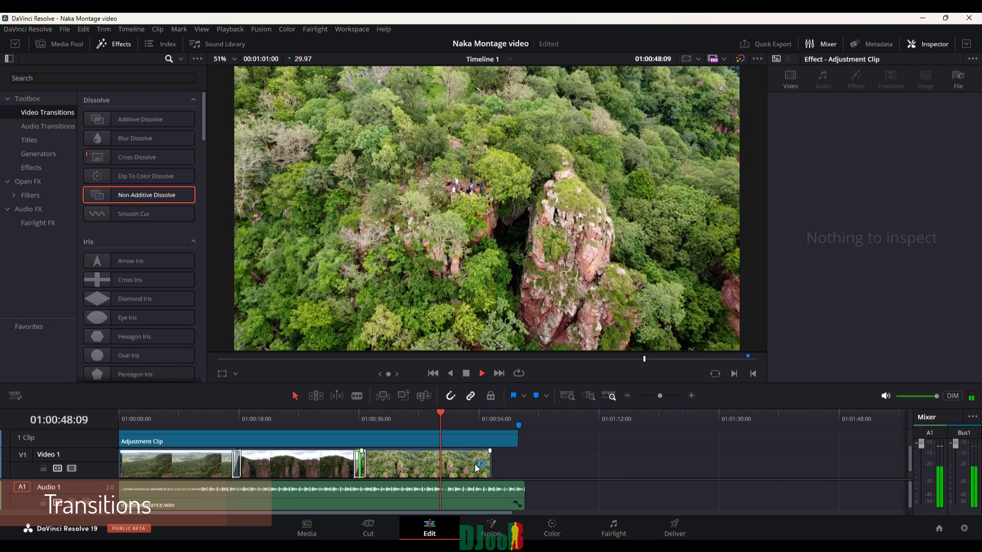
{"action": "key", "text": "space"}
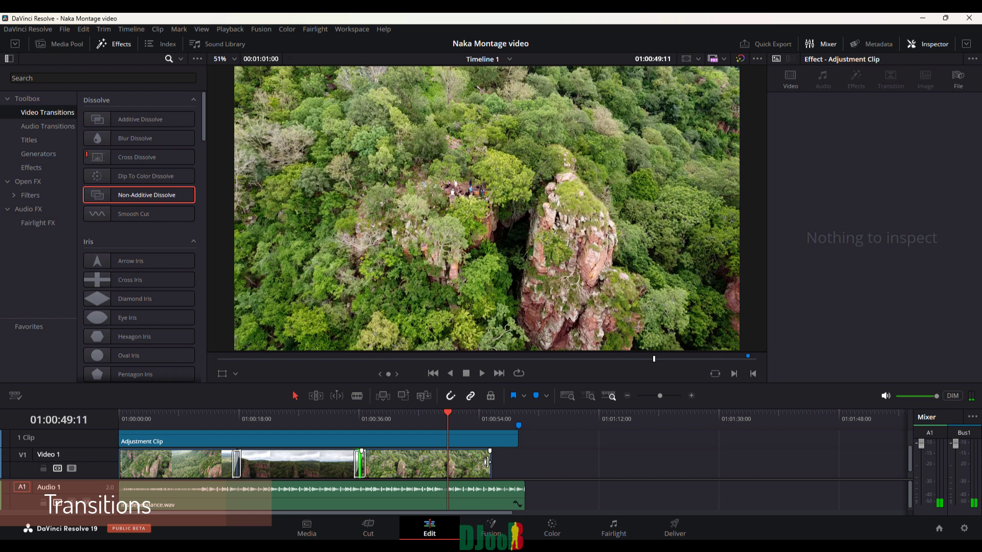
{"action": "left_click_drag", "start_coordinate": [488, 461], "coordinate": [446, 461]}
{"action": "left_click", "coordinate": [422, 420]}
{"action": "key", "text": "space"}
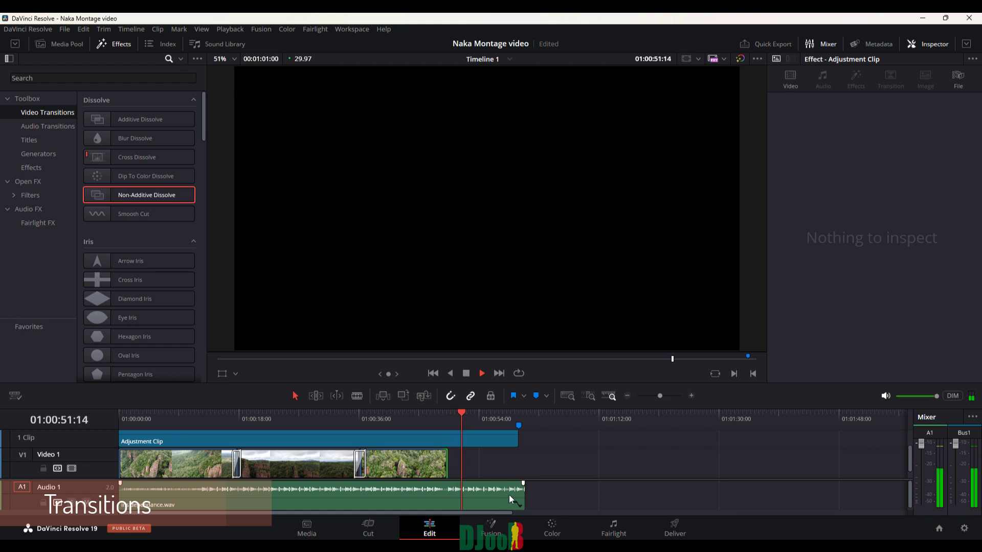
{"action": "key", "text": "space"}
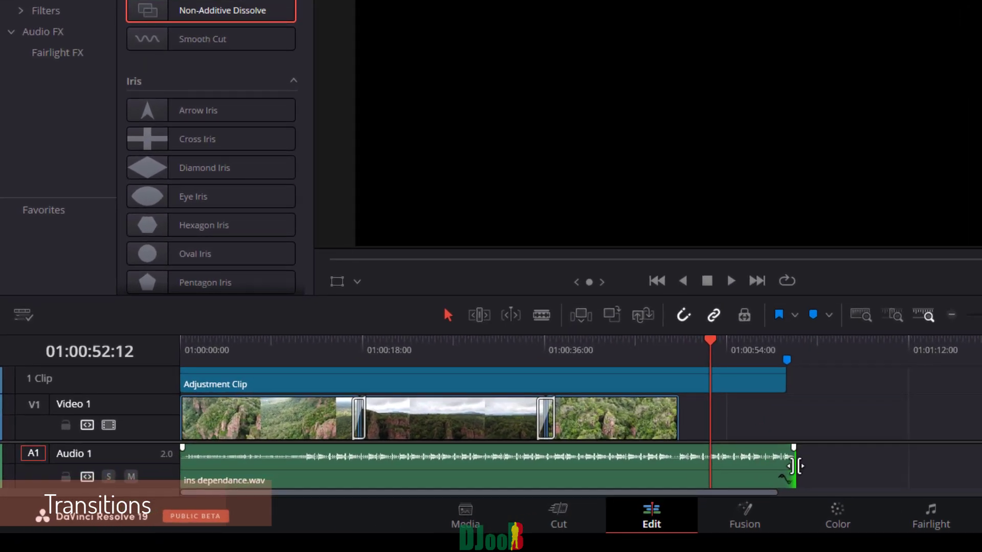
Step: Trim the music clip to end just after the last video clip and fade it out from DJI_0141.MP4's end
{"action": "left_click_drag", "start_coordinate": [795, 465], "coordinate": [687, 463]}
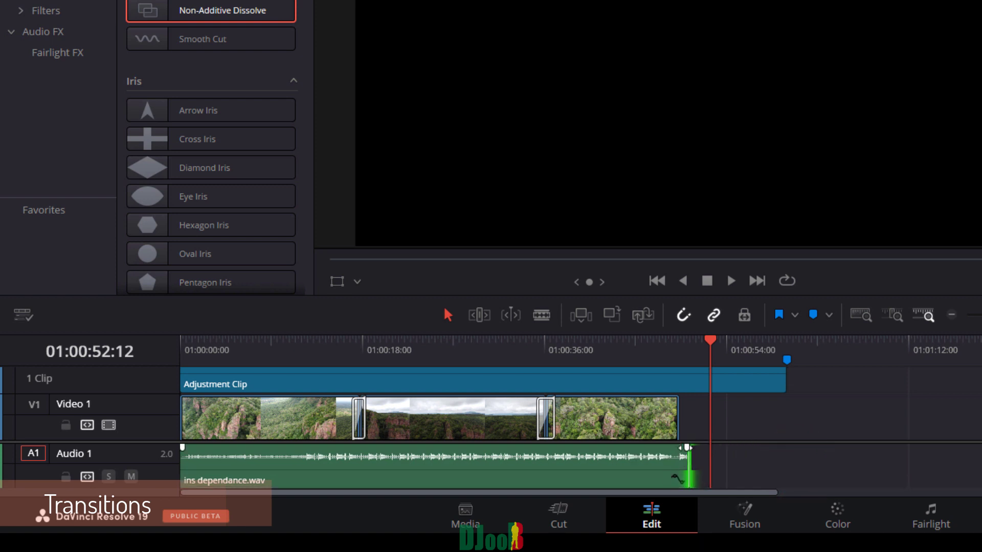
{"action": "scroll", "coordinate": [686, 460], "scroll_direction": "up", "scroll_amount": 5}
{"action": "left_click_drag", "start_coordinate": [621, 448], "coordinate": [530, 449]}
Step: Trim the end of the adjustment clip to match the end of DJI_0141.MP4
{"action": "scroll", "coordinate": [544, 443], "scroll_direction": "down", "scroll_amount": 3}
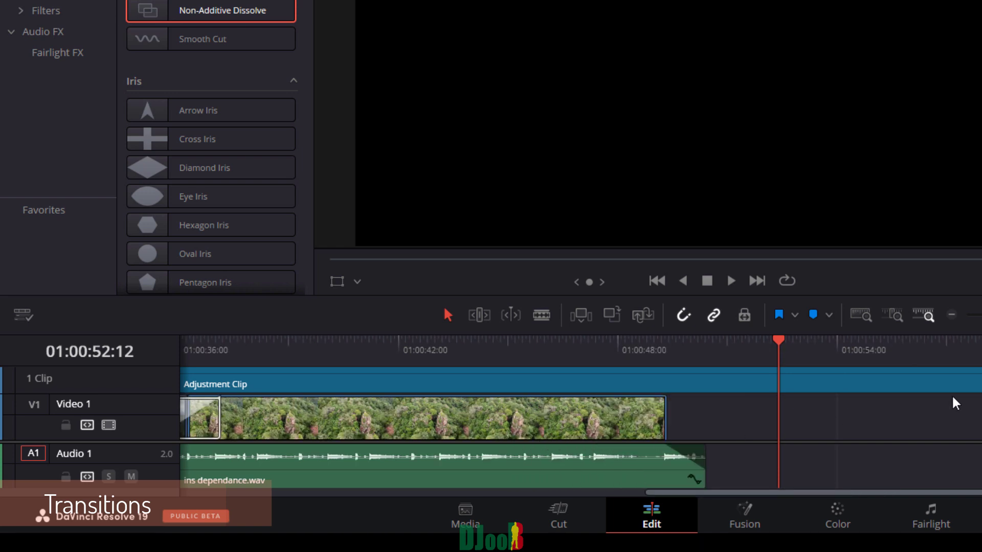
{"action": "left_click_drag", "start_coordinate": [979, 378], "coordinate": [659, 374]}
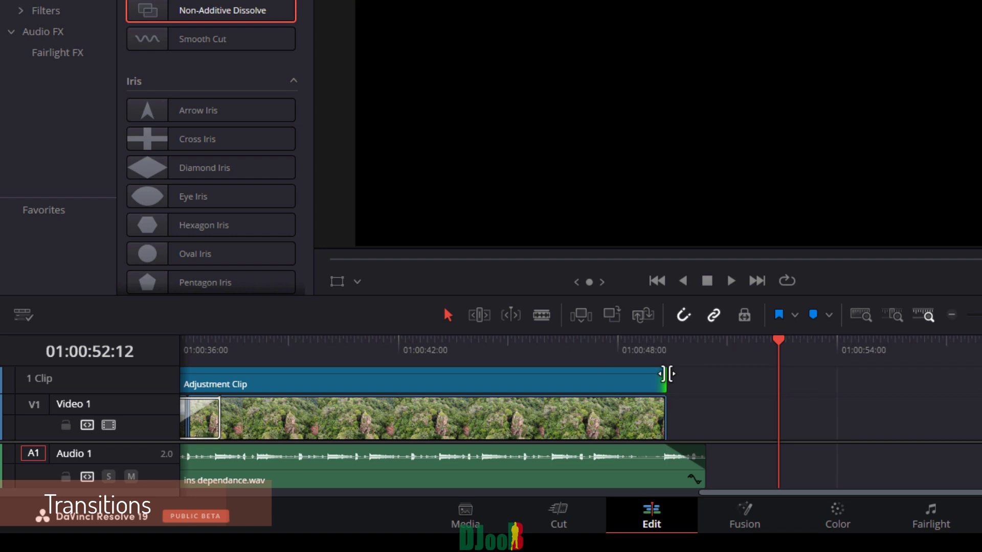
Step: Add a fade-out of about one second to the end of DJI_0141.MP4 and play back the ending
{"action": "scroll", "coordinate": [662, 387], "scroll_direction": "up", "scroll_amount": 3}
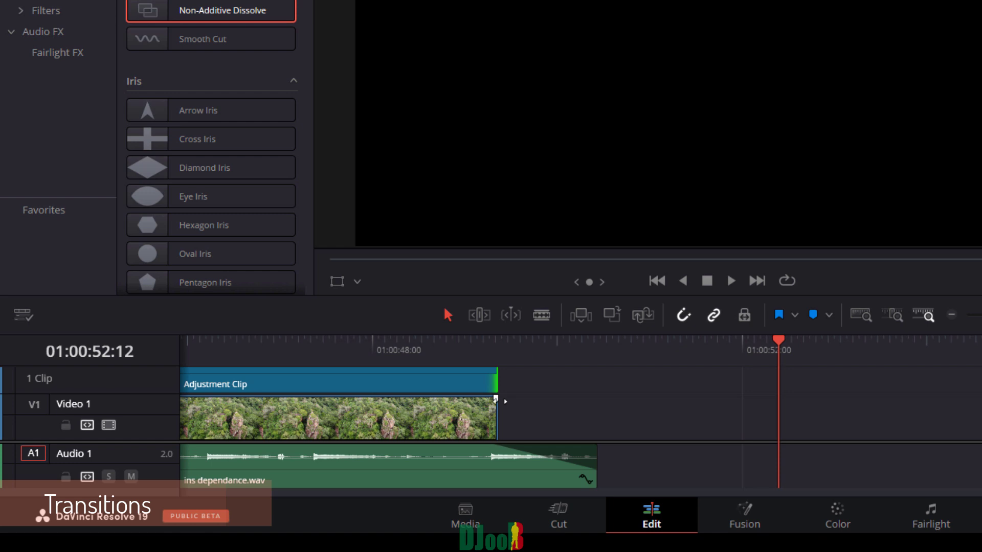
{"action": "left_click_drag", "start_coordinate": [494, 399], "coordinate": [434, 400]}
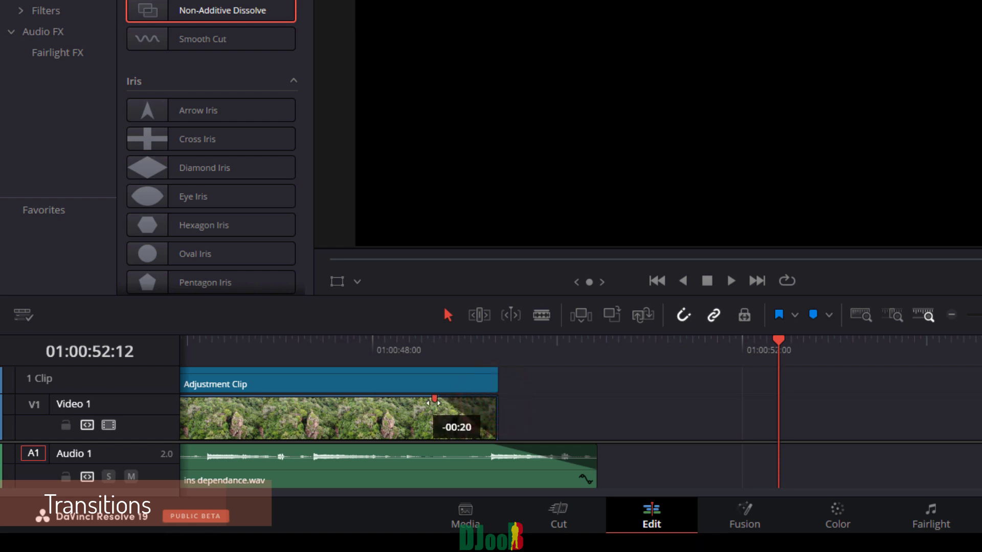
{"action": "left_click_drag", "start_coordinate": [434, 400], "coordinate": [389, 400]}
{"action": "left_click", "coordinate": [235, 394]}
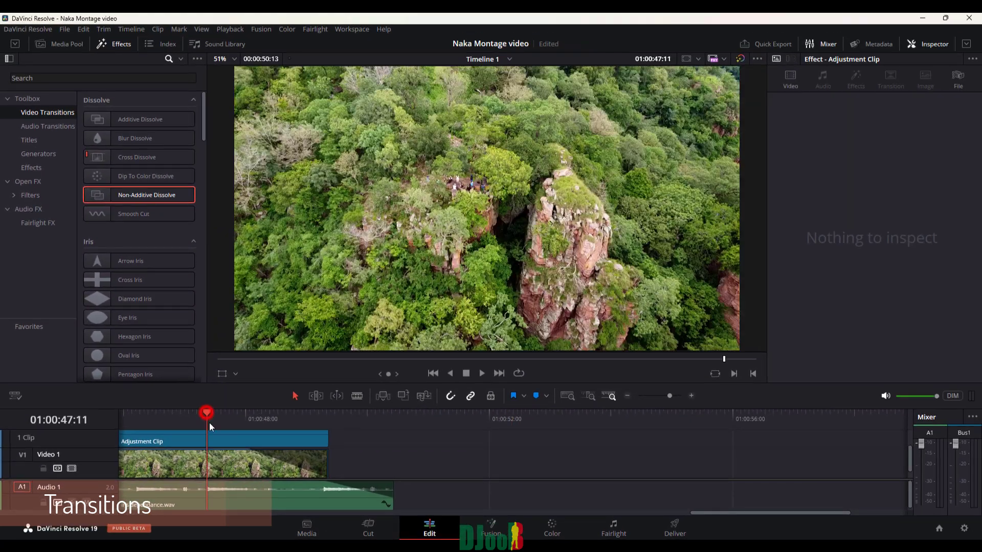
{"action": "scroll", "coordinate": [251, 441], "scroll_direction": "down", "scroll_amount": 2}
{"action": "scroll", "coordinate": [222, 457], "scroll_direction": "down", "scroll_amount": 3}
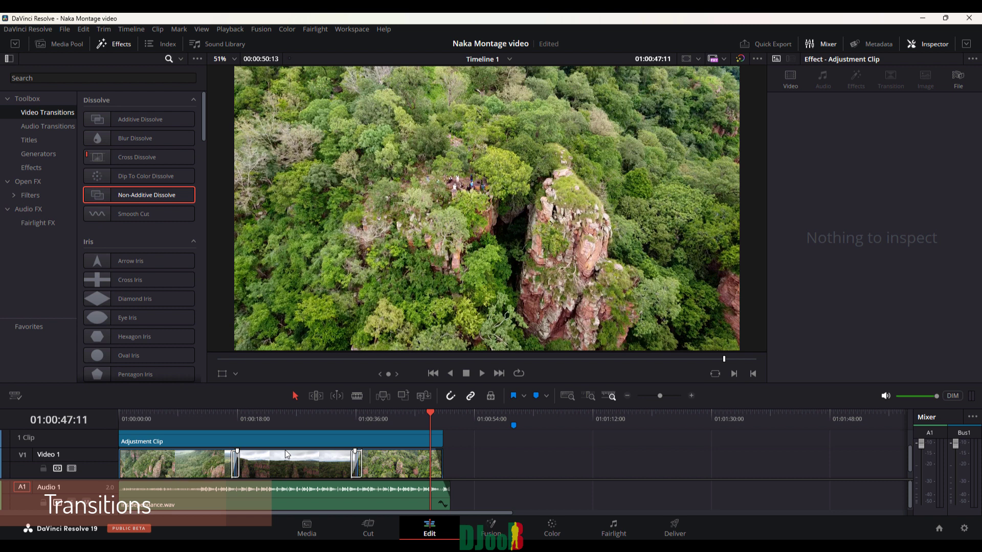
{"action": "key", "text": "space"}
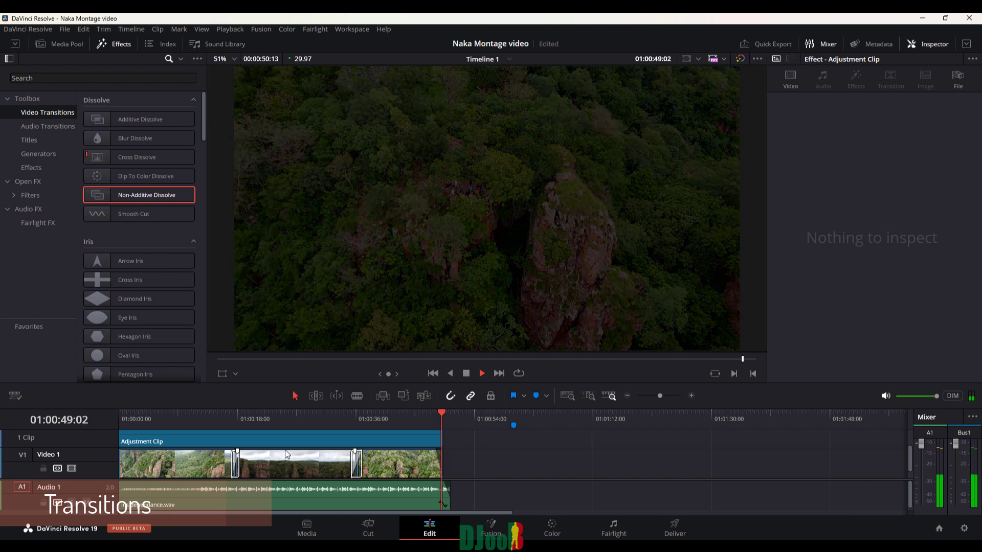
{"action": "key", "text": "space"}
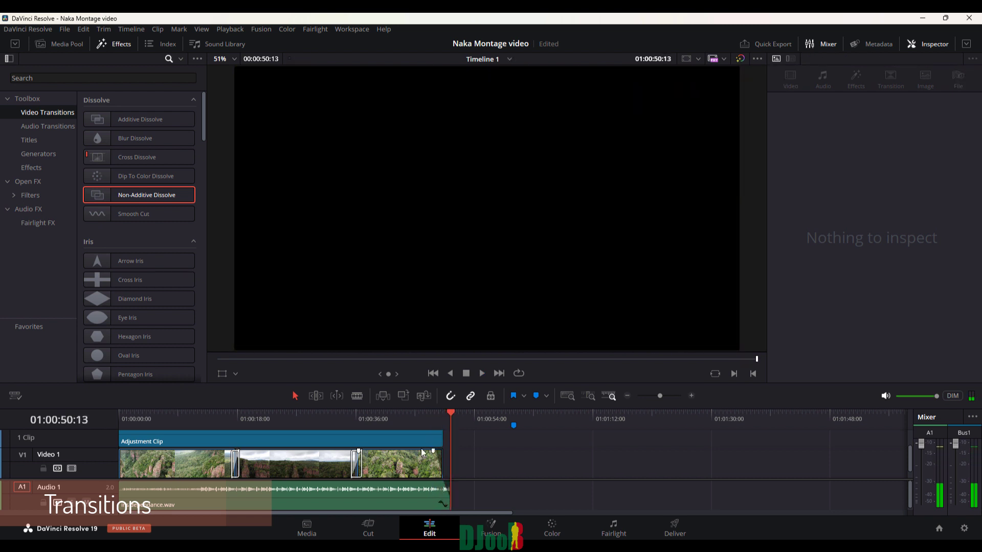
Step: Review the finished edit by playing and scrubbing through both clip transitions, the faded ending and the music fade-out
{"action": "left_click", "coordinate": [433, 416]}
{"action": "key", "text": "space"}
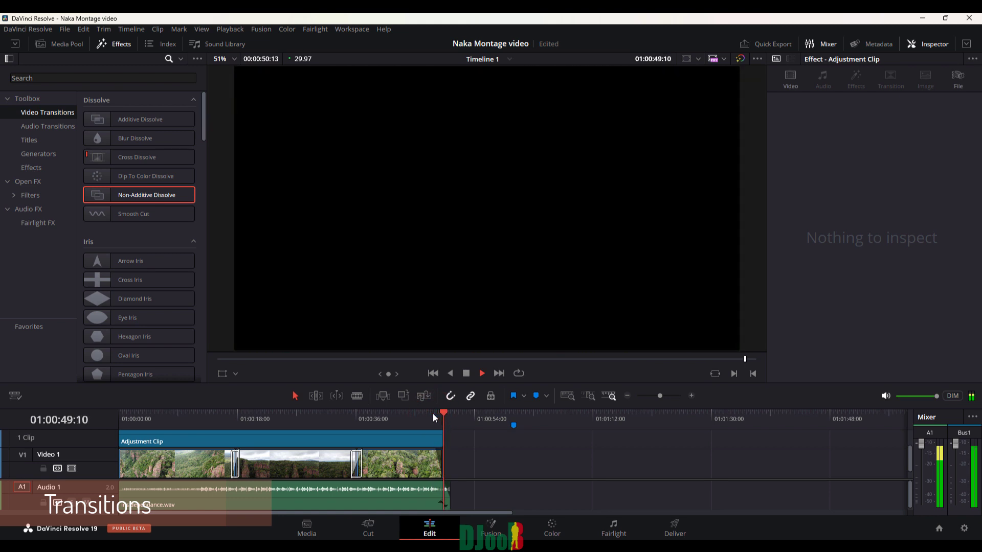
{"action": "left_click", "coordinate": [226, 419]}
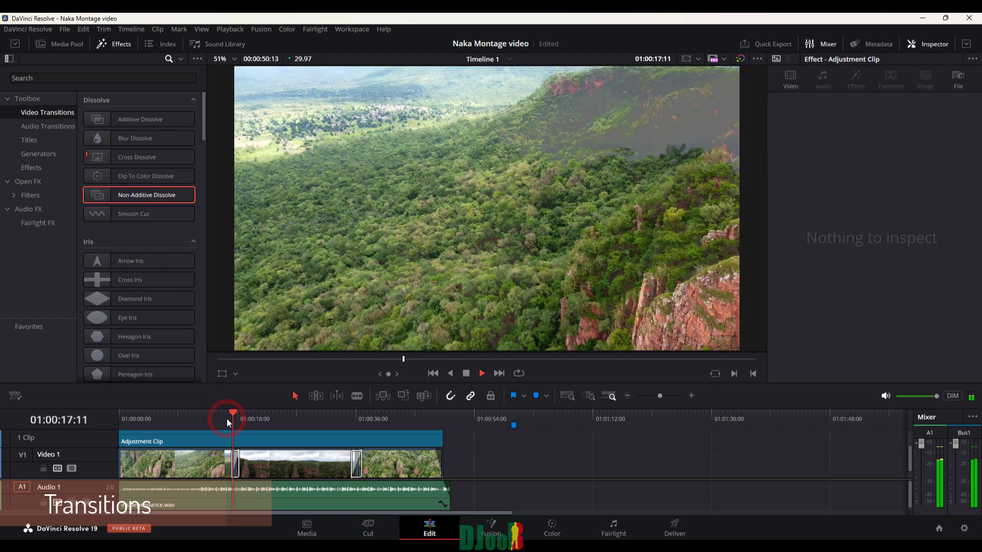
{"action": "left_click", "coordinate": [351, 418]}
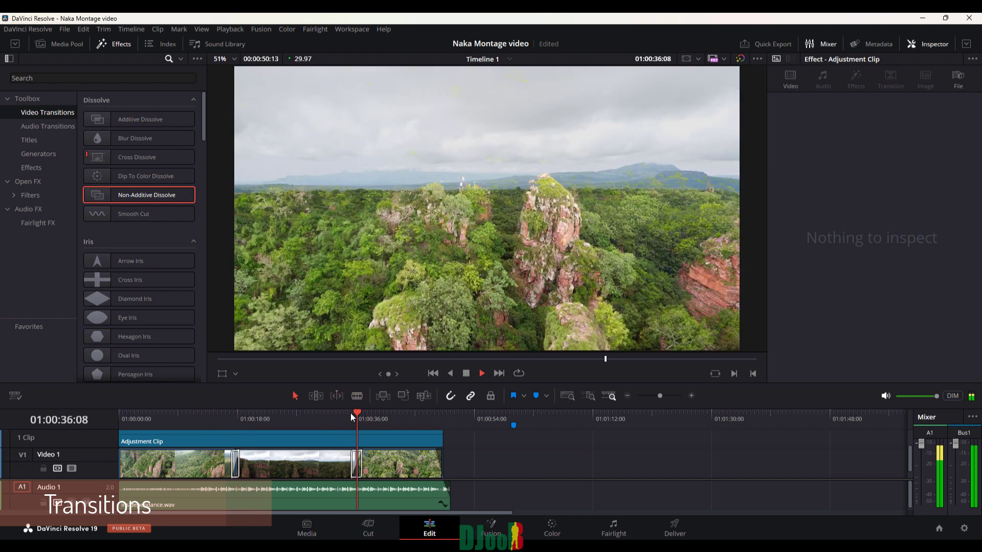
{"action": "left_click", "coordinate": [433, 418]}
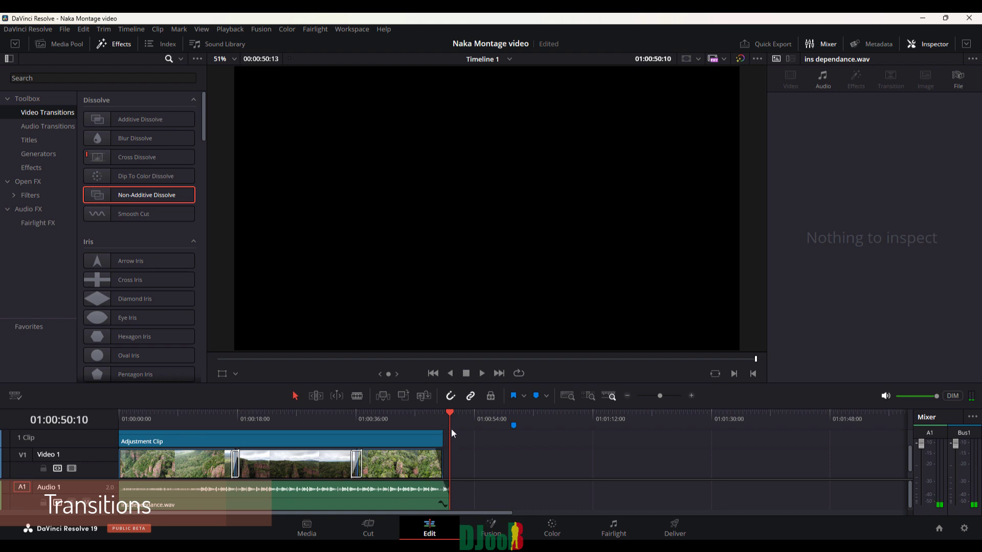
{"action": "left_click_drag", "start_coordinate": [450, 415], "coordinate": [105, 421]}
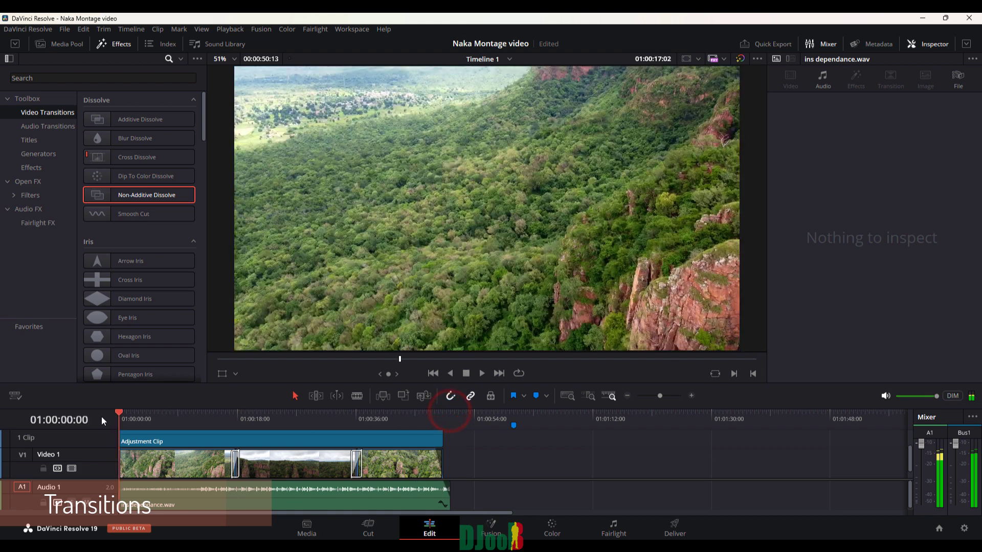
{"action": "left_click", "coordinate": [443, 418]}
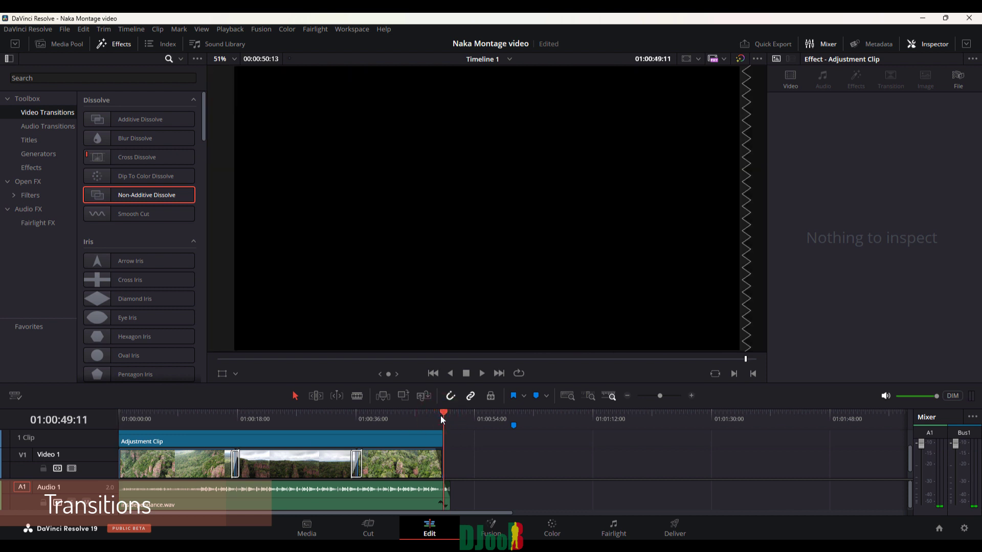
{"action": "left_click", "coordinate": [450, 421]}
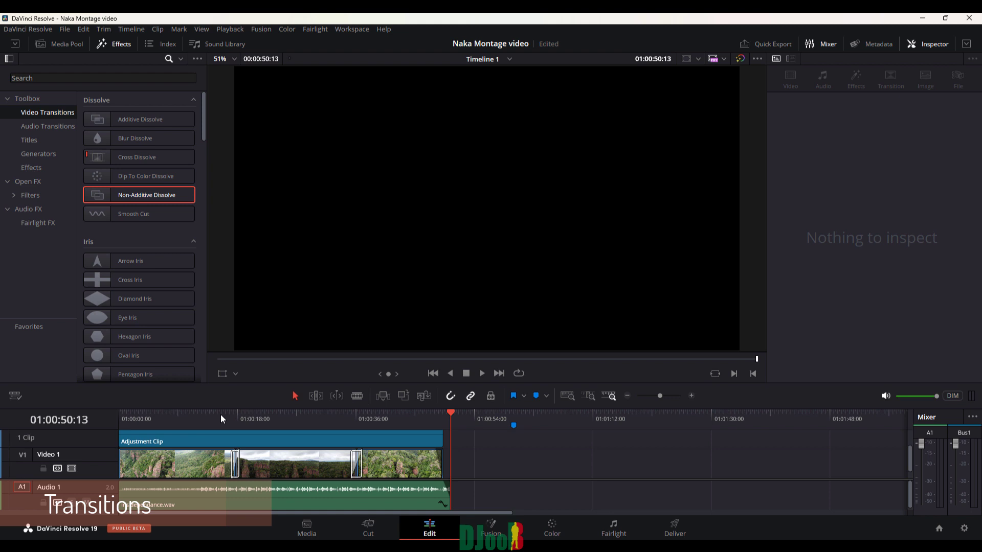
{"action": "left_click_drag", "start_coordinate": [221, 420], "coordinate": [450, 431]}
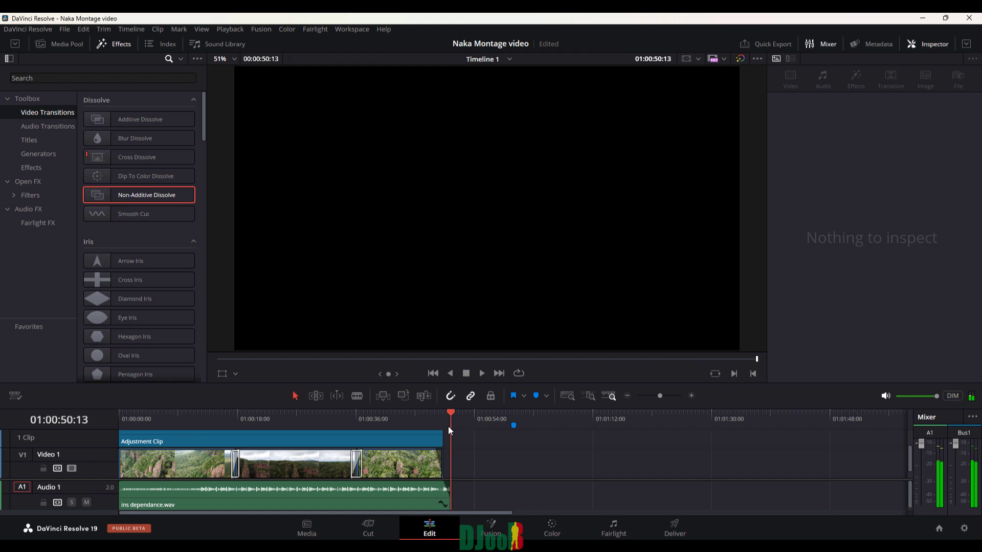
{"action": "left_click", "coordinate": [393, 415]}
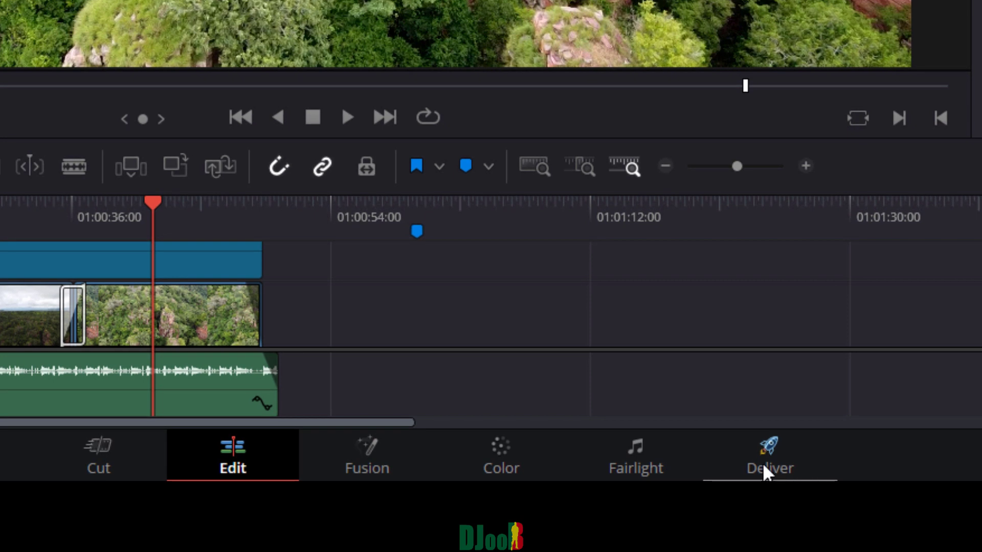
Step: Open the Deliver page, choose the H.264 Master preset and name the output file "naka mntg video _ drone Dents de Dande"
{"action": "left_click", "coordinate": [773, 459]}
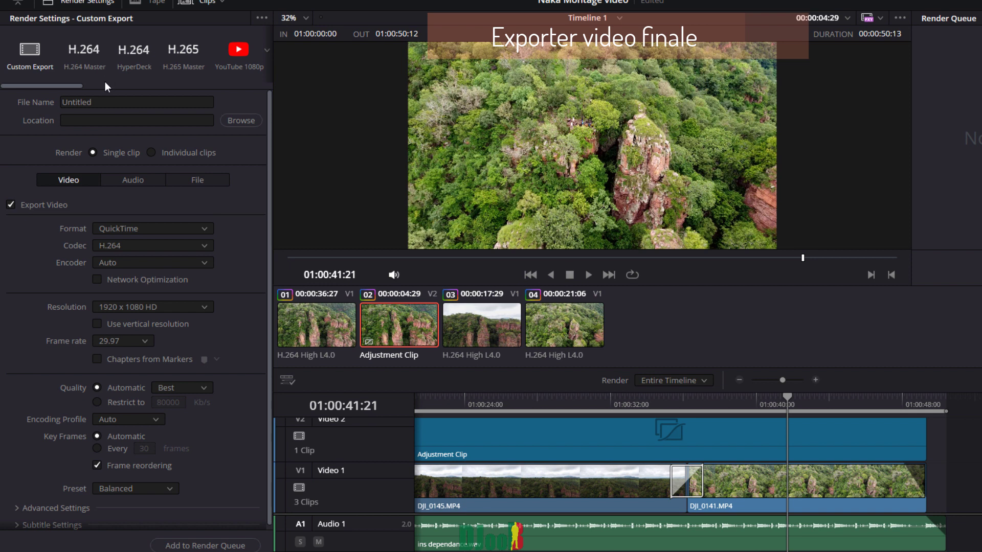
{"action": "left_click", "coordinate": [84, 57]}
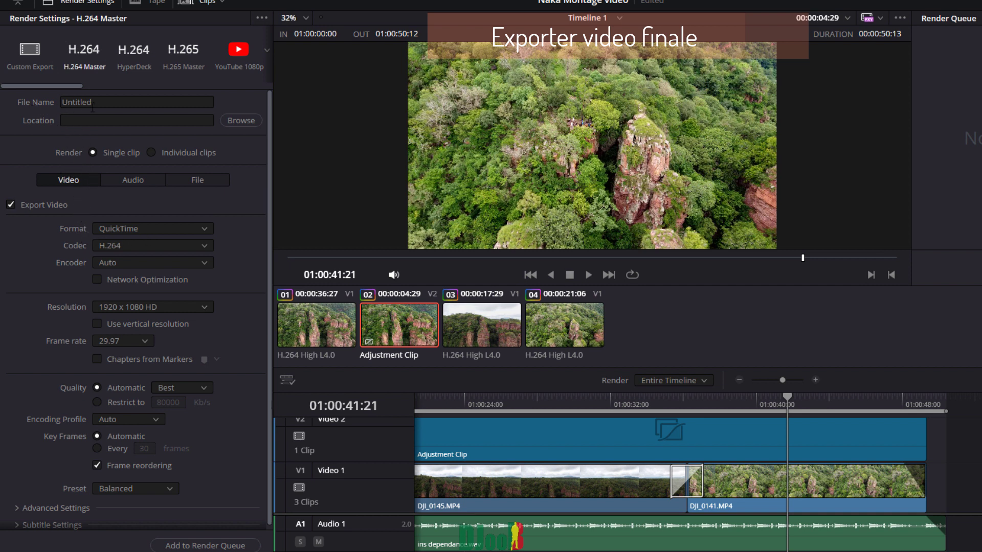
{"action": "left_click", "coordinate": [115, 105]}
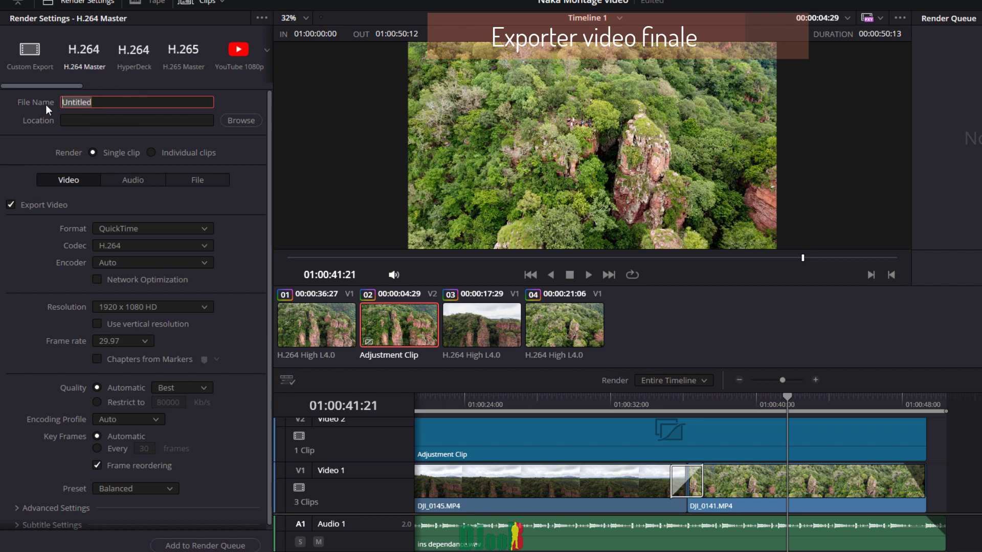
{"action": "type", "text": "naka mntg video _ drone Den"}
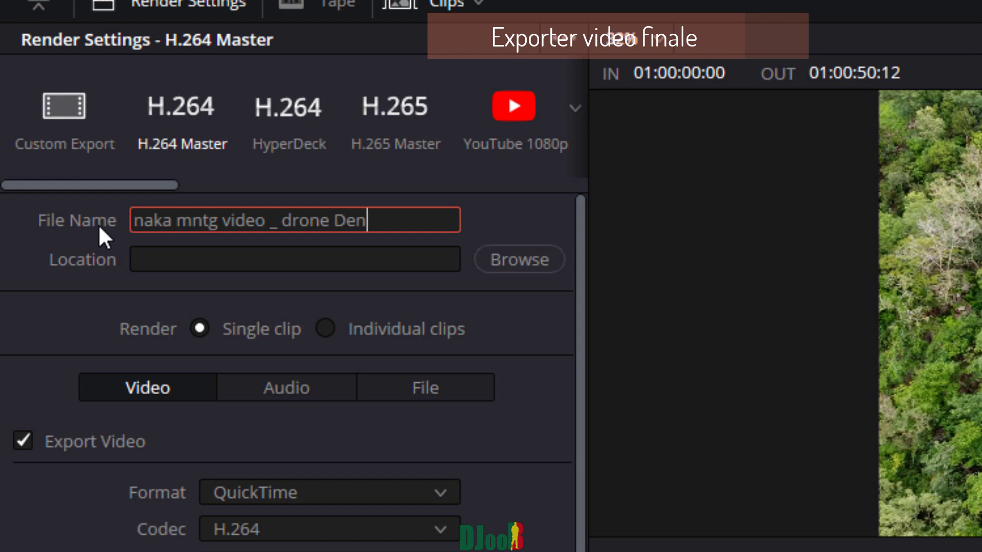
{"action": "type", "text": "ande"}
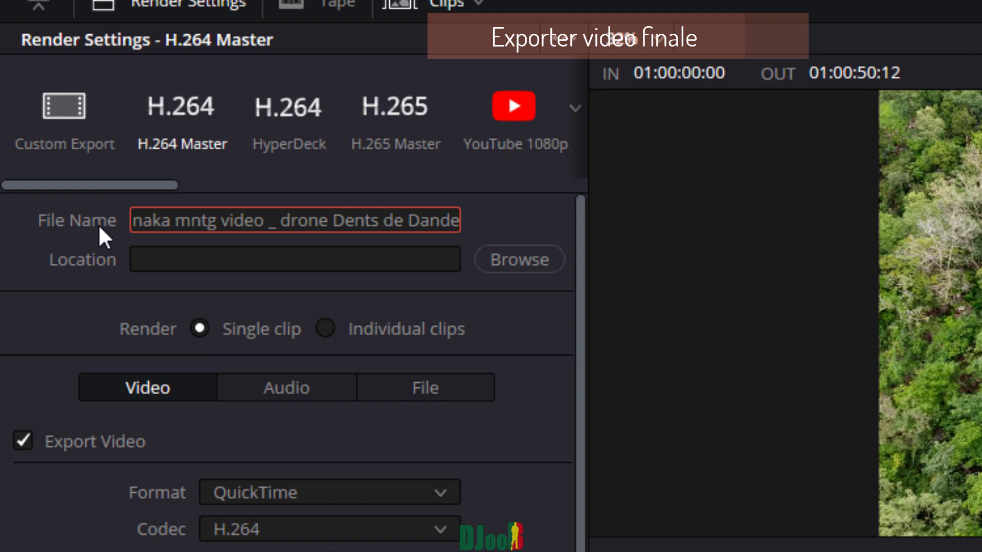
Step: Set the render location to the Videos folder, keeping the suggested file name
{"action": "left_click", "coordinate": [292, 253]}
{"action": "left_click", "coordinate": [519, 258]}
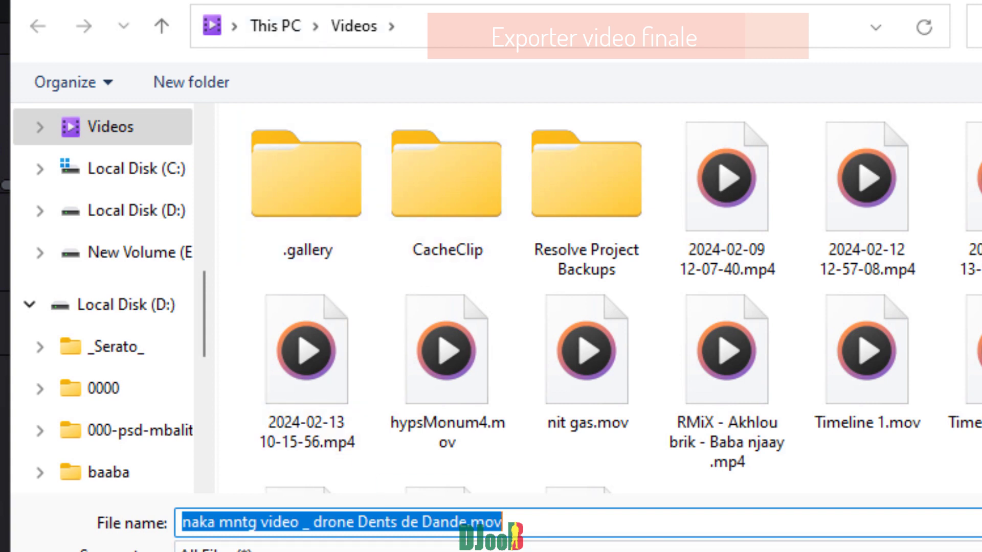
{"action": "key", "text": "Return"}
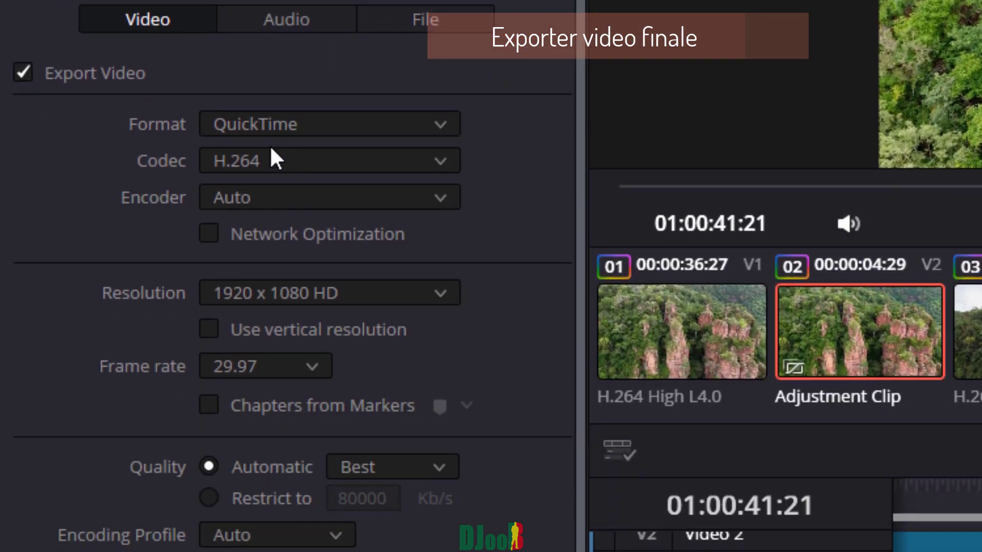
Step: Set the export format to MP4 and render the timeline as a job in the render queue
{"action": "left_click", "coordinate": [327, 124]}
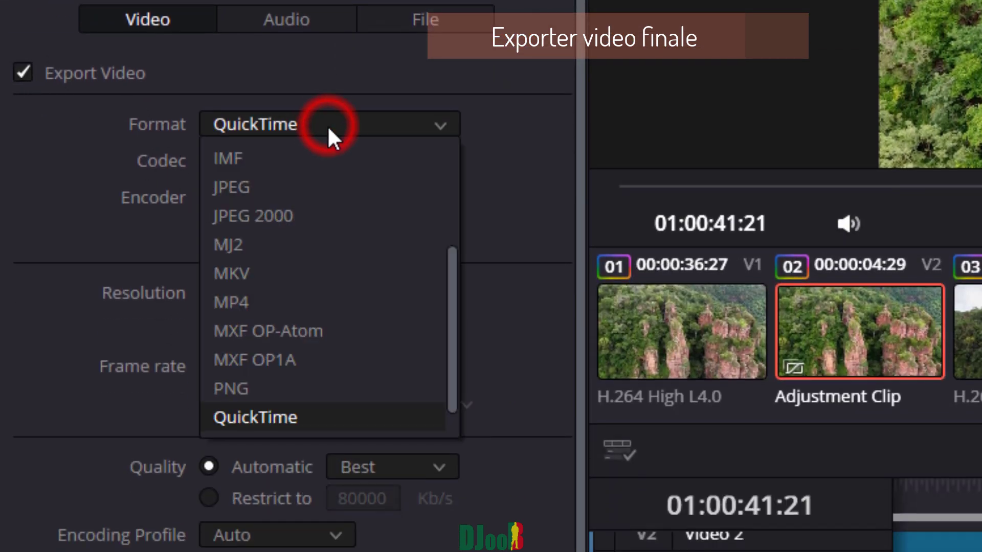
{"action": "left_click", "coordinate": [257, 291]}
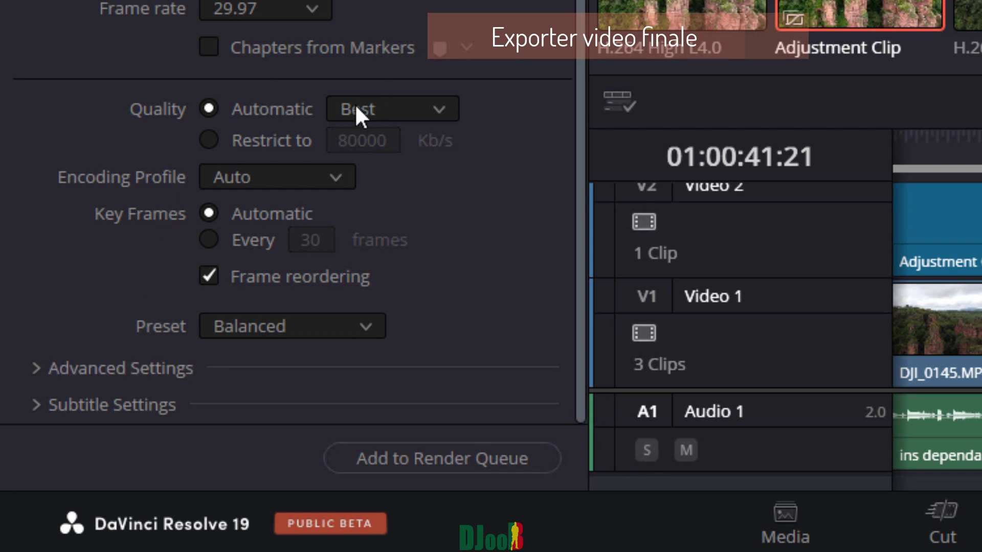
{"action": "left_click", "coordinate": [428, 459]}
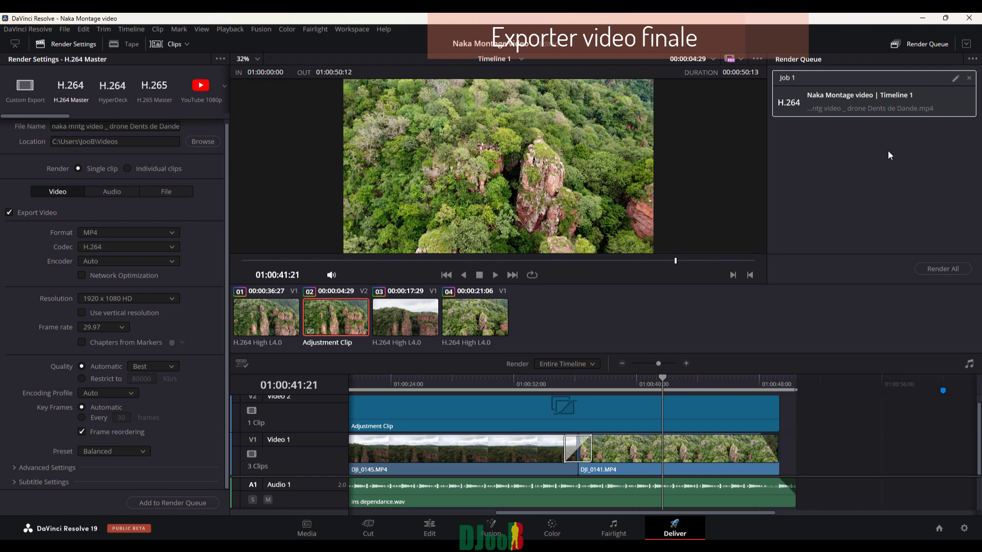
{"action": "left_click", "coordinate": [910, 96]}
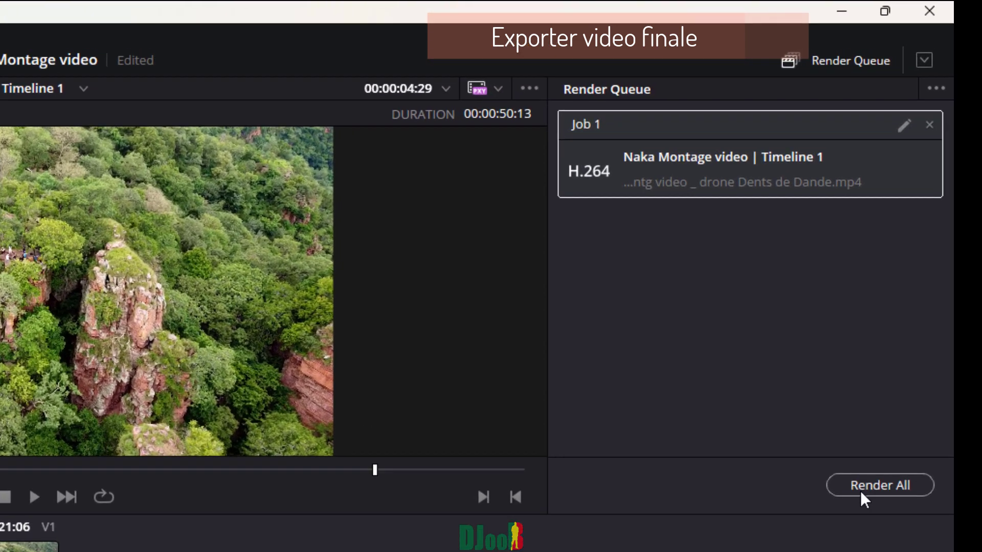
{"action": "left_click", "coordinate": [861, 491]}
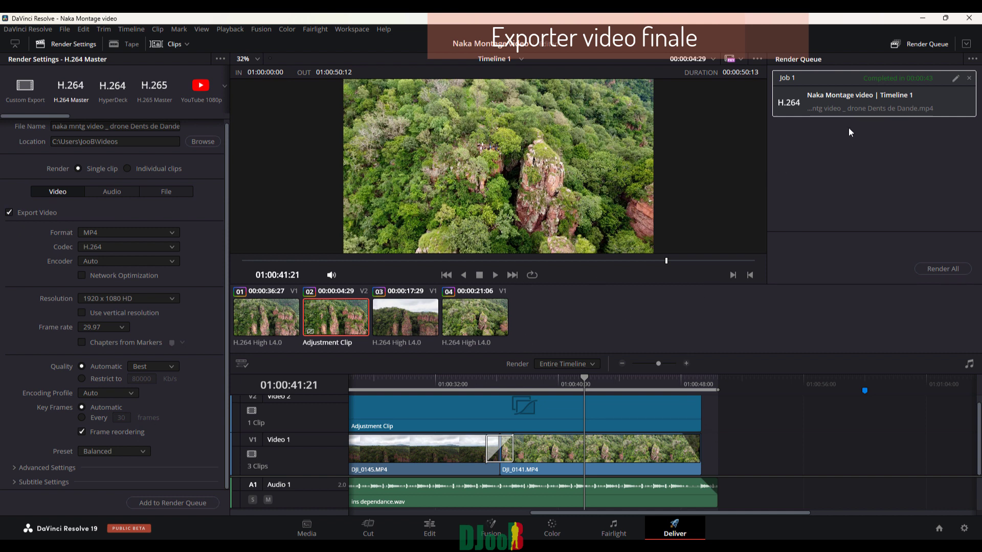
Step: Show the rendered job's file in its folder and open "naka mntg video _ drone Dents de Dande.mp4" for playback
{"action": "left_click", "coordinate": [879, 99]}
{"action": "right_click", "coordinate": [841, 106]}
{"action": "left_click", "coordinate": [868, 119]}
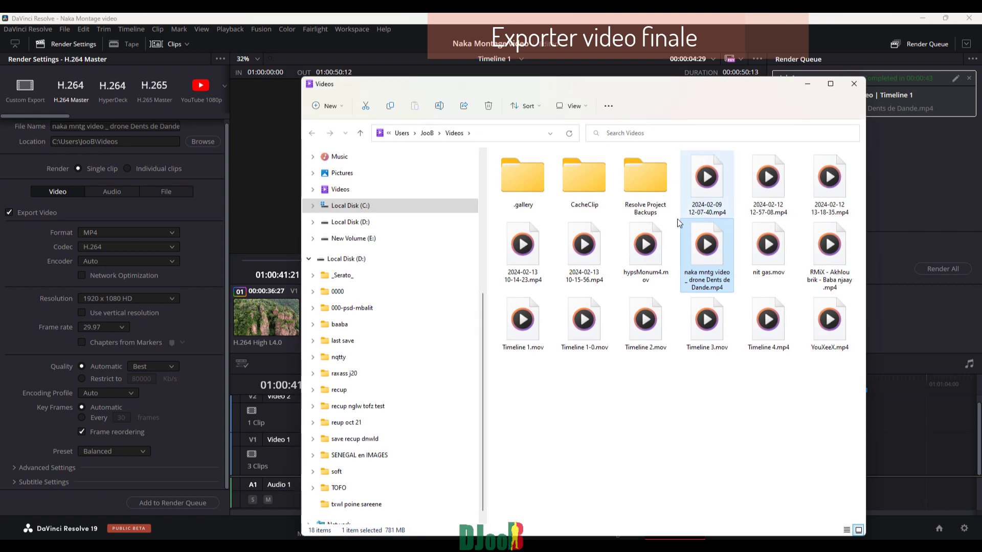
{"action": "double_click", "coordinate": [706, 245]}
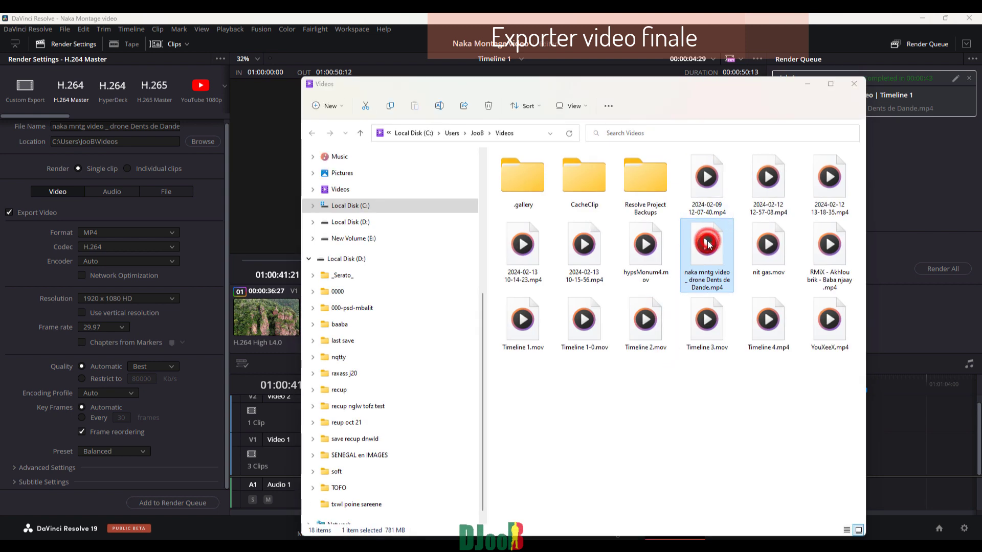